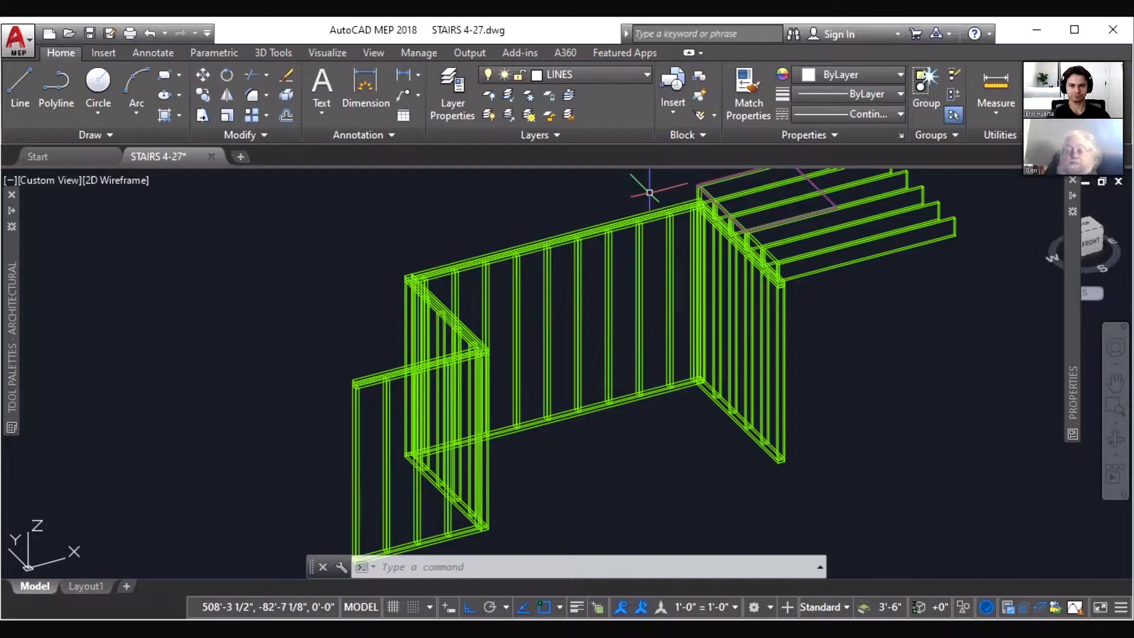
Draw a vertical line from the upper floor deck's corner down to the base of the wall corner beneath it
text(LI)
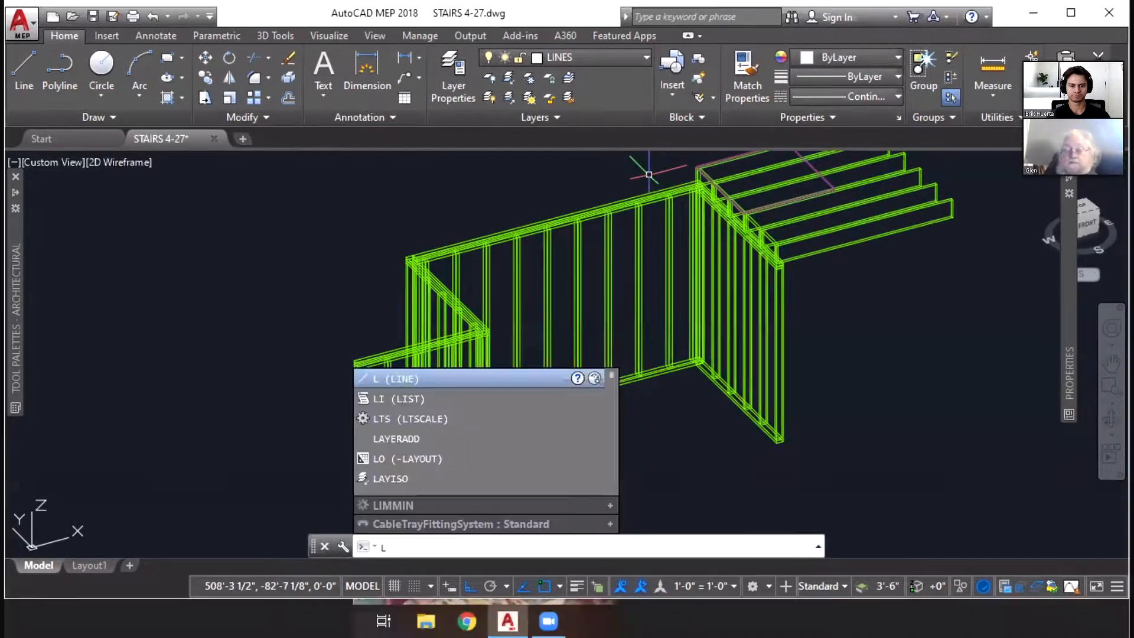
key(Return)
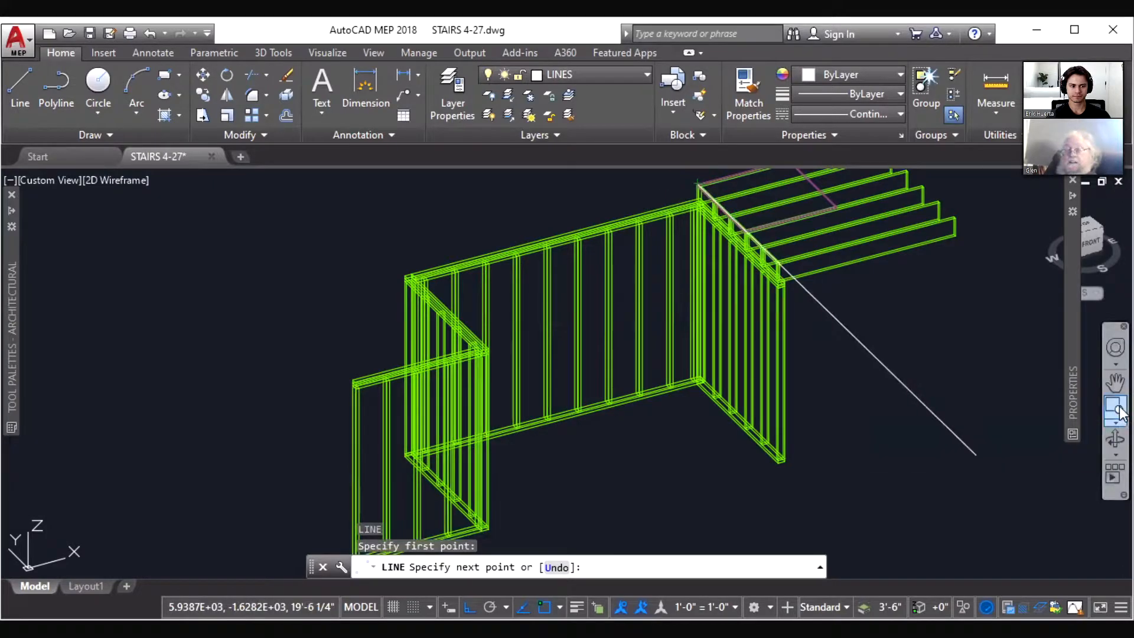
click(1115, 408)
click(725, 377)
click(684, 384)
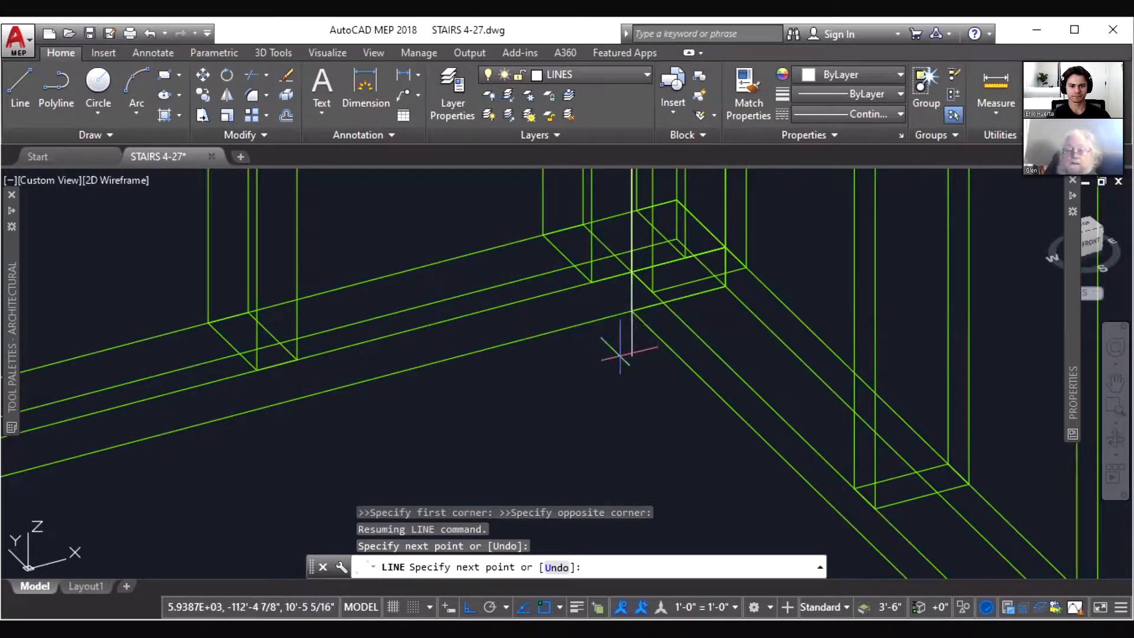
key(Return)
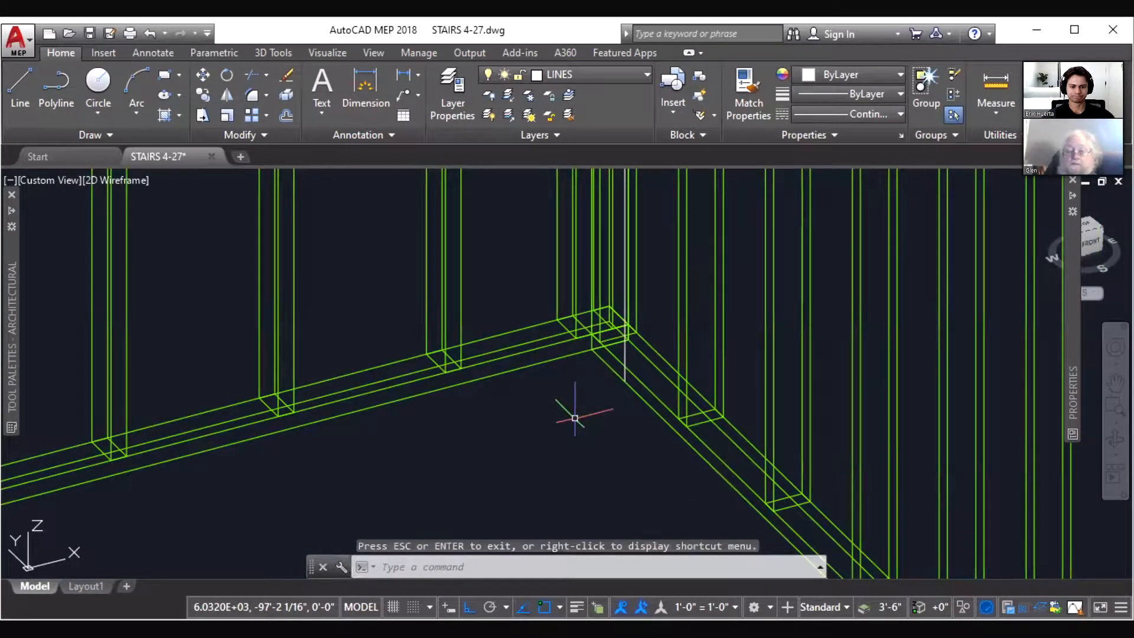
List the properties of the vertical height line at the wall corner to read its length
text(LI)
key(Return)
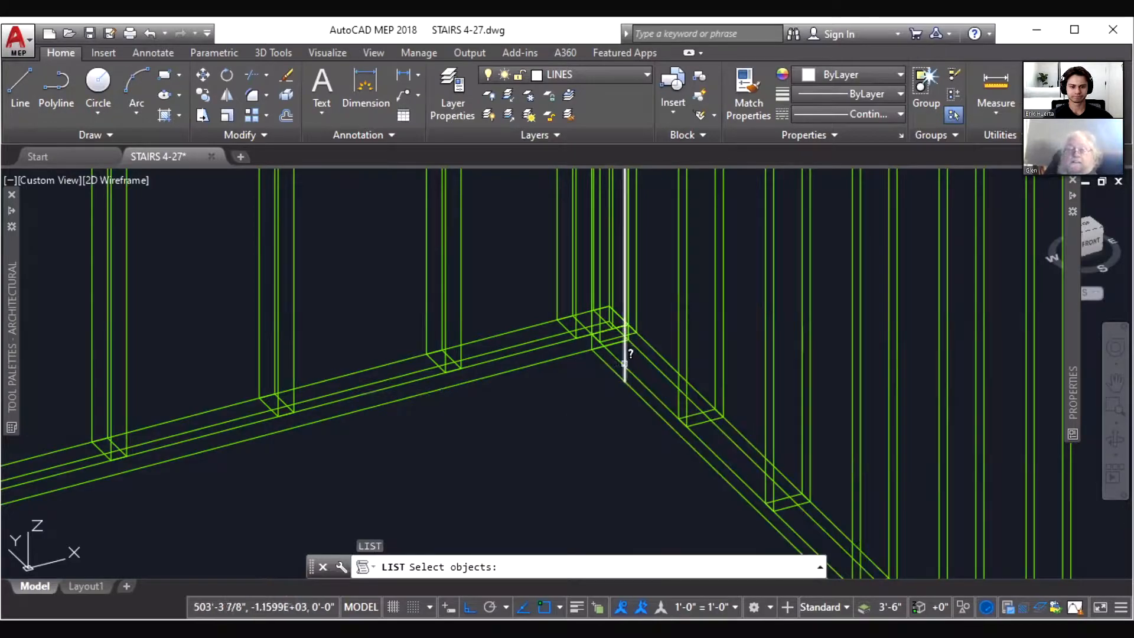
click(624, 361)
key(Return)
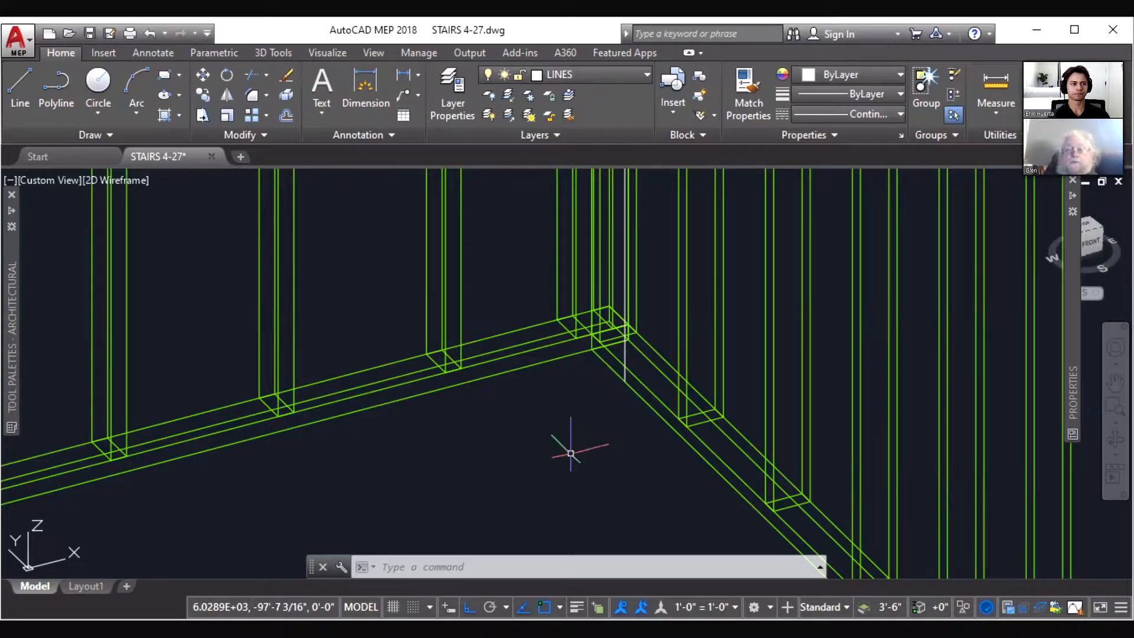
click(562, 513)
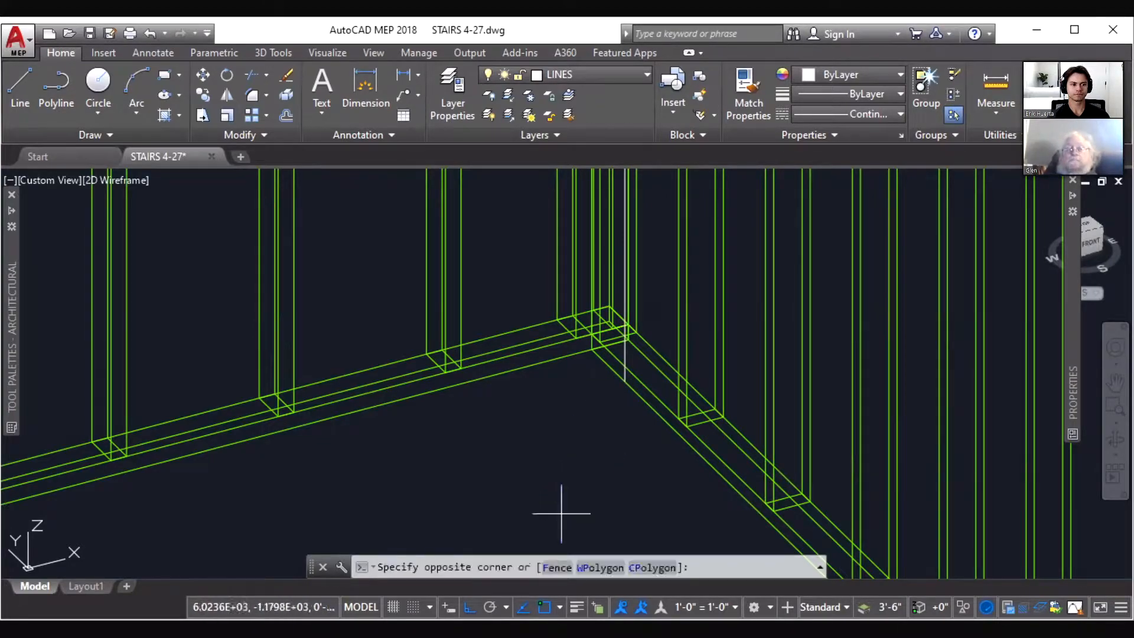
click(561, 511)
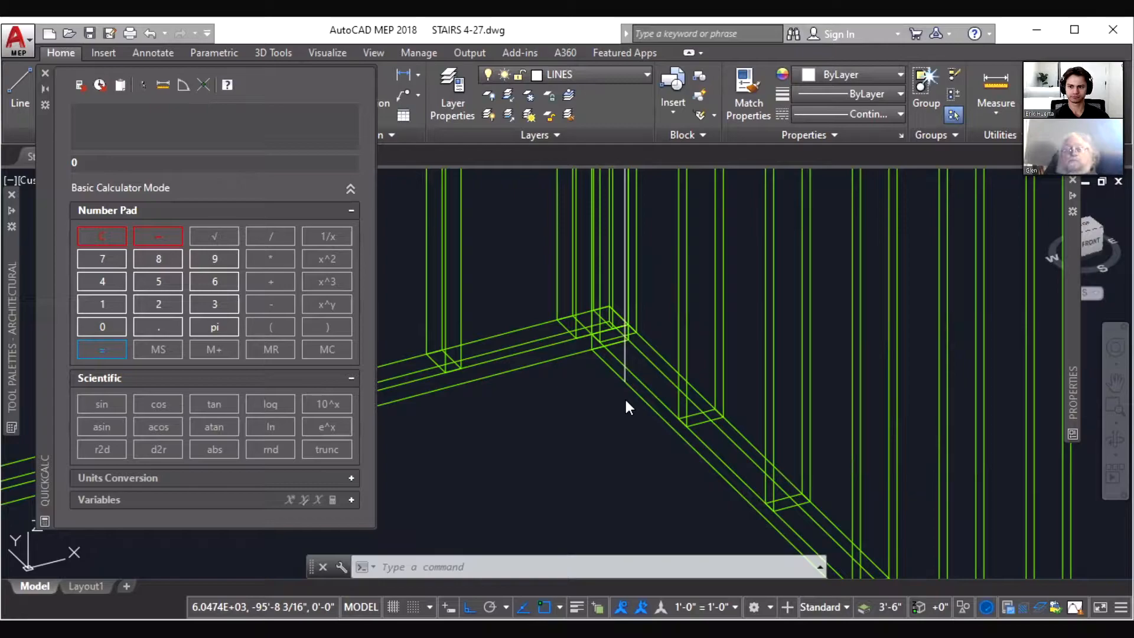
Calculate the total stair height in inches as 96+11.1875 with the calculator
click(587, 425)
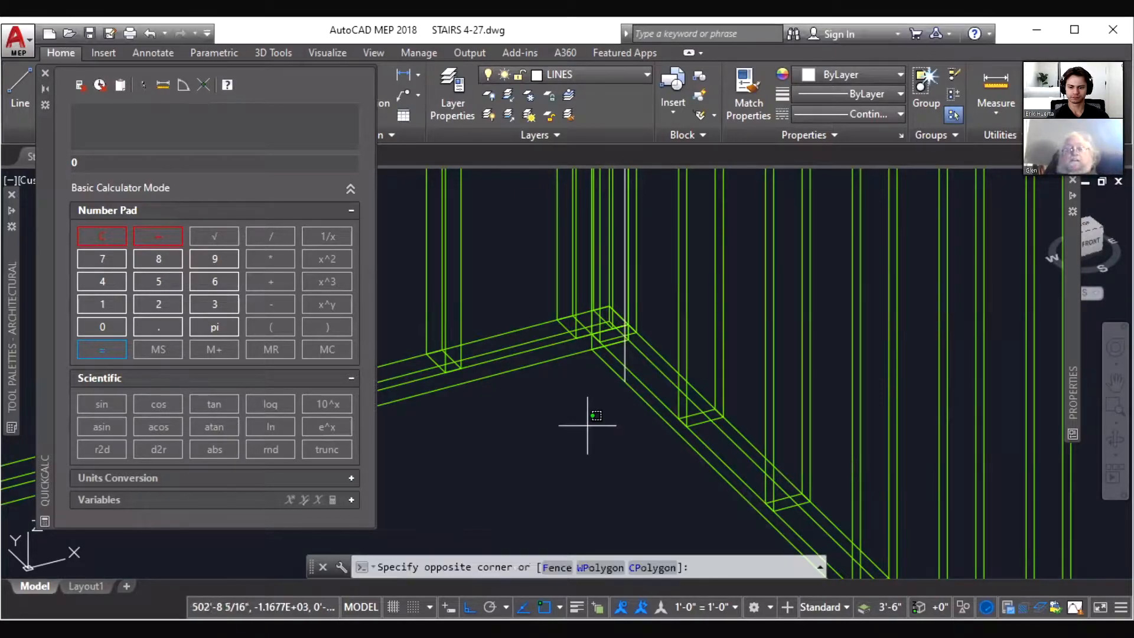
click(586, 407)
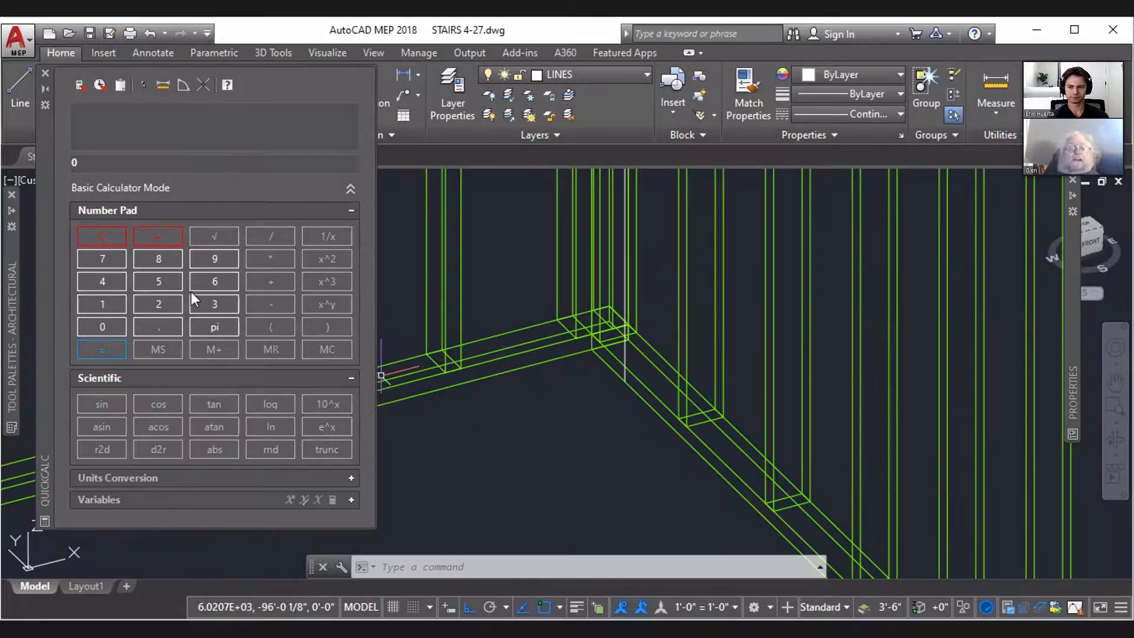
click(217, 255)
click(211, 285)
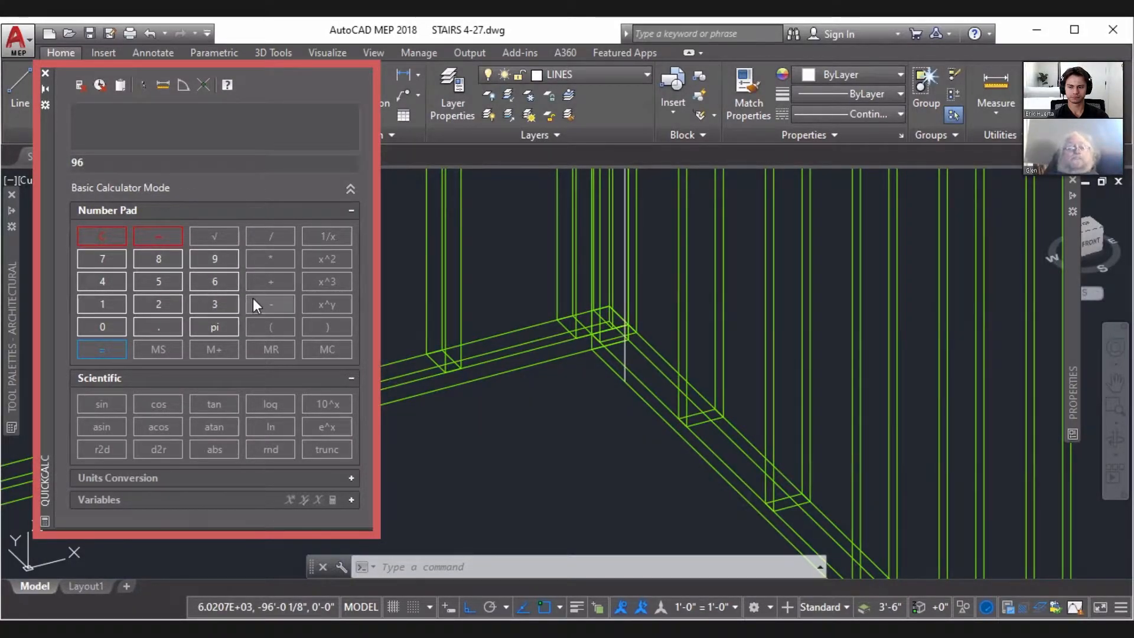
click(271, 281)
click(103, 299)
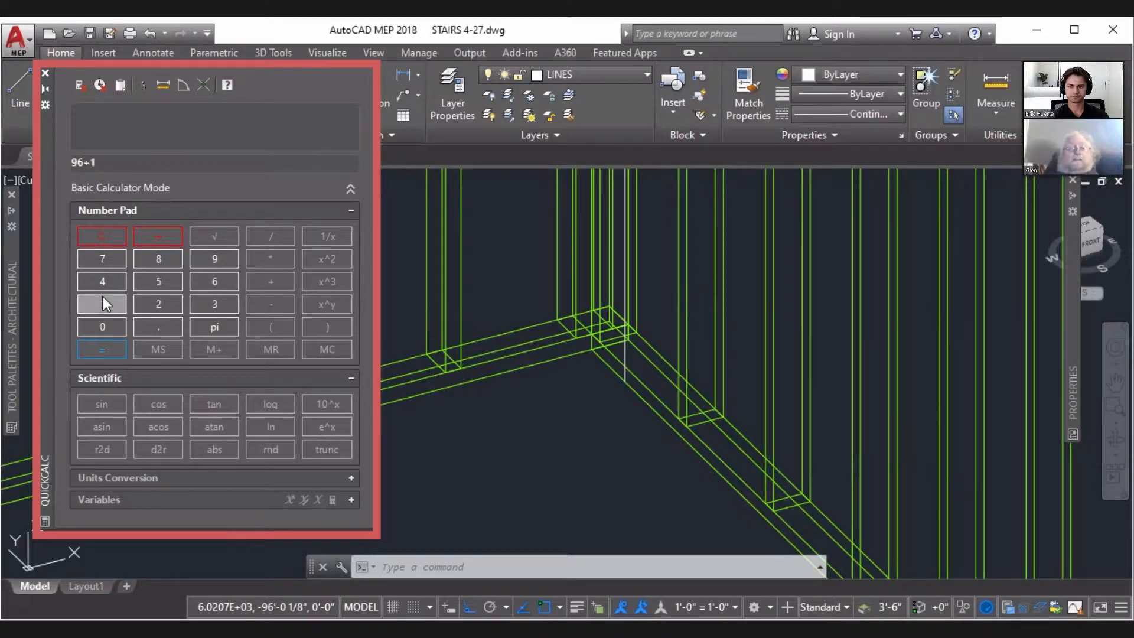
click(103, 299)
click(158, 327)
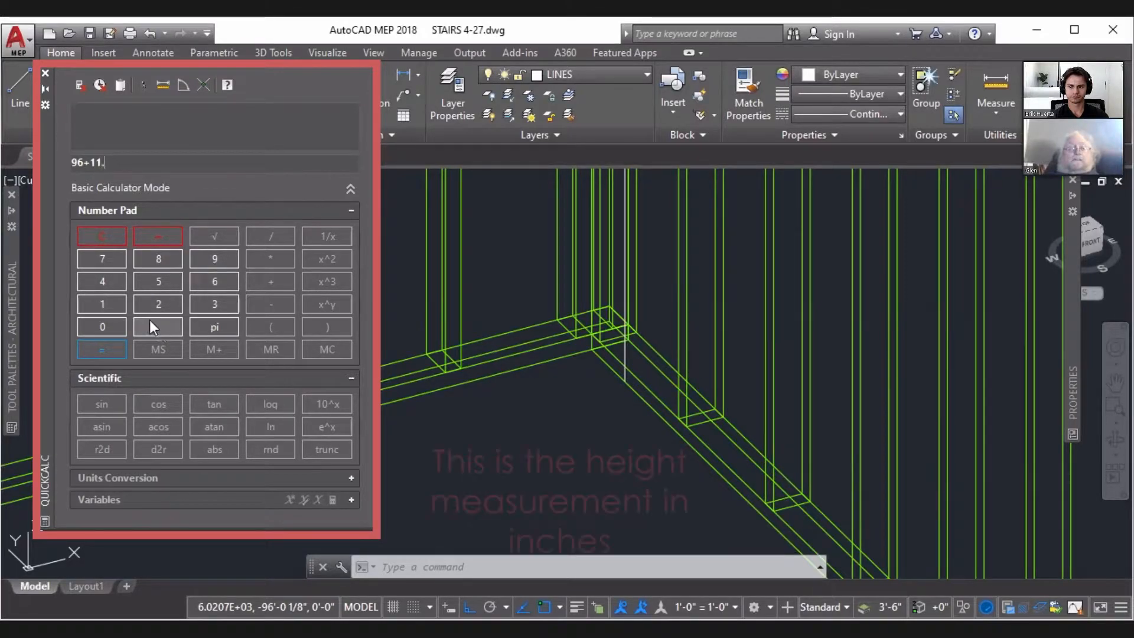
click(99, 299)
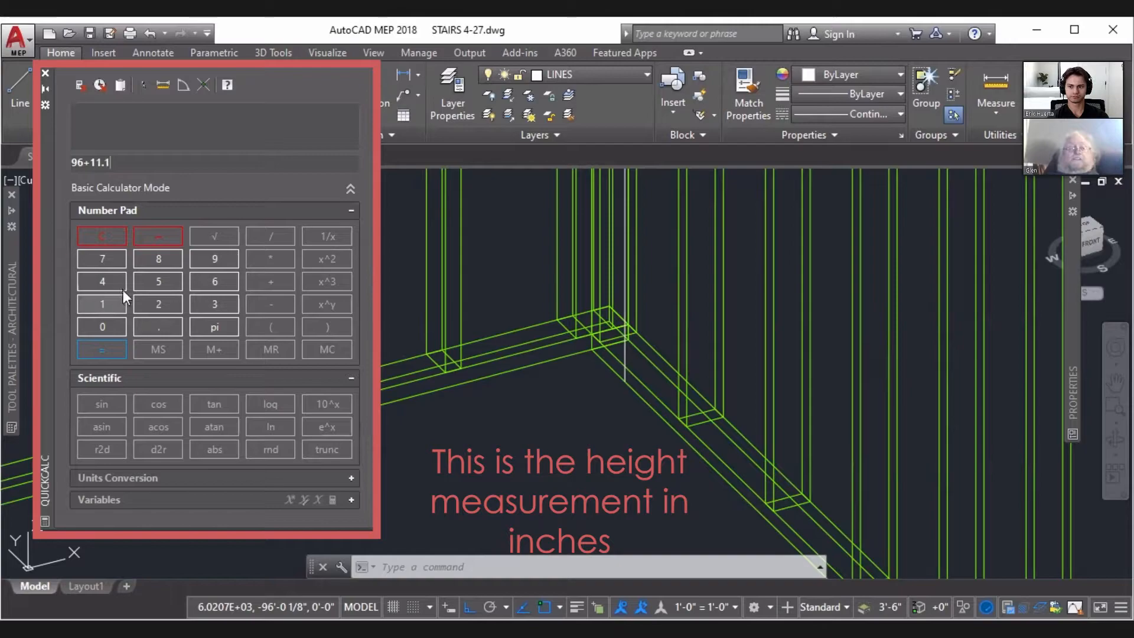
click(160, 258)
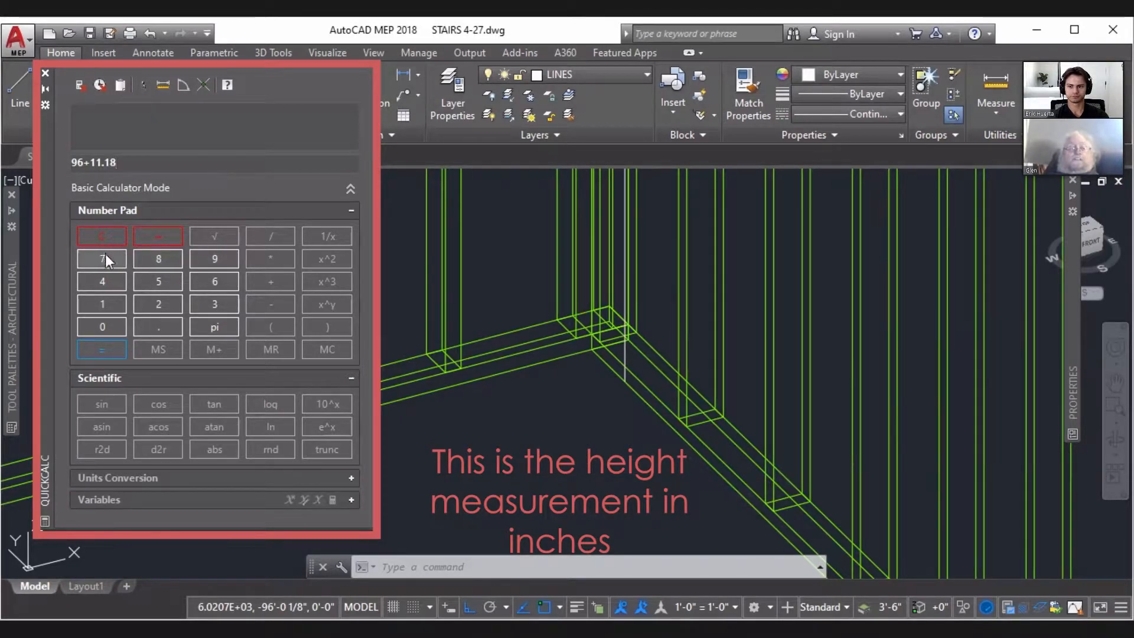
click(105, 254)
click(156, 280)
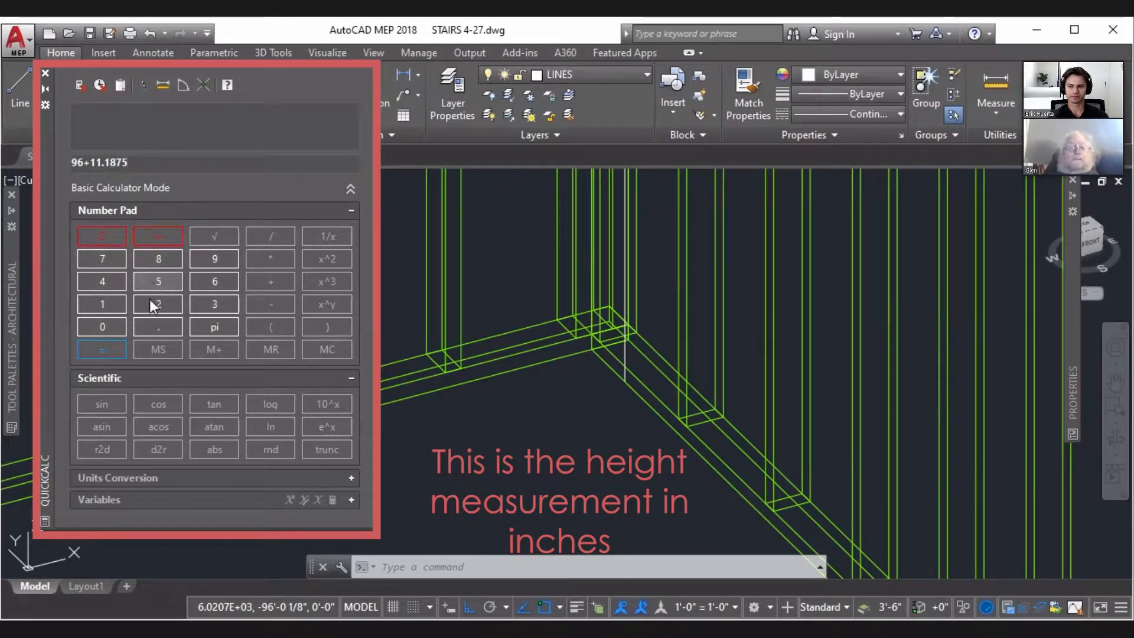
click(102, 350)
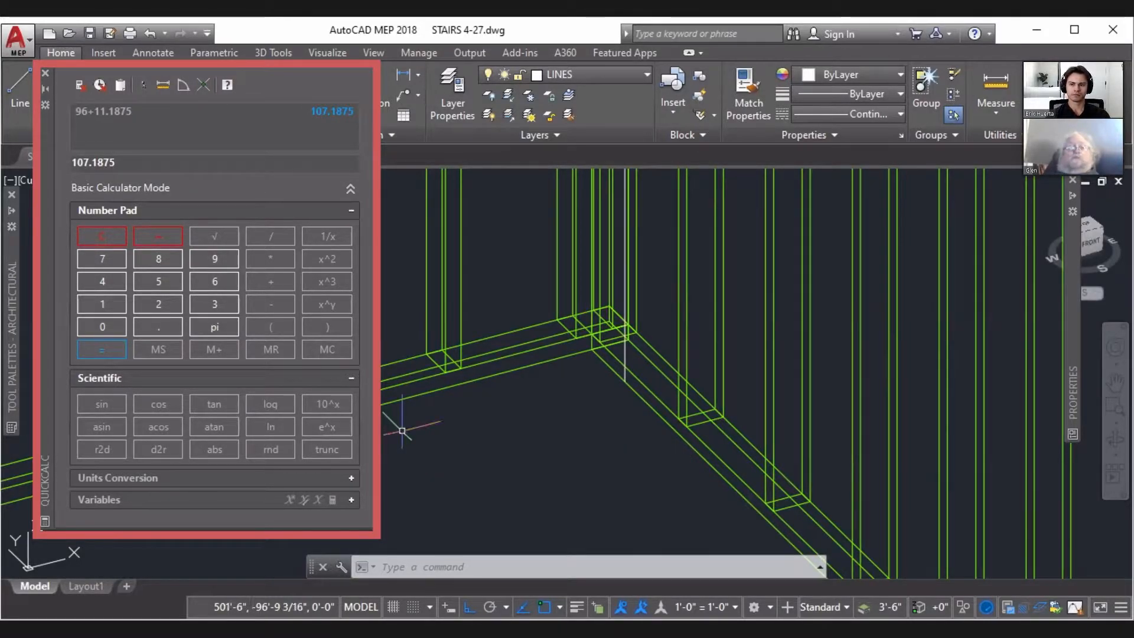
Divide the calculated total height by 15 to get the height of each riser
click(274, 232)
click(109, 350)
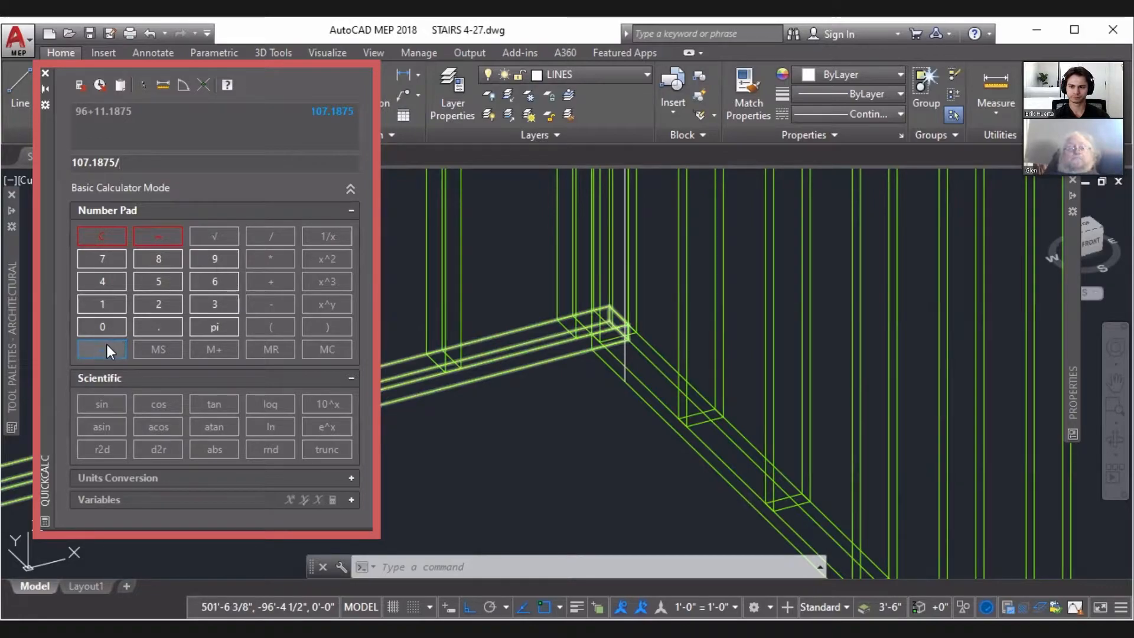
click(101, 301)
click(162, 282)
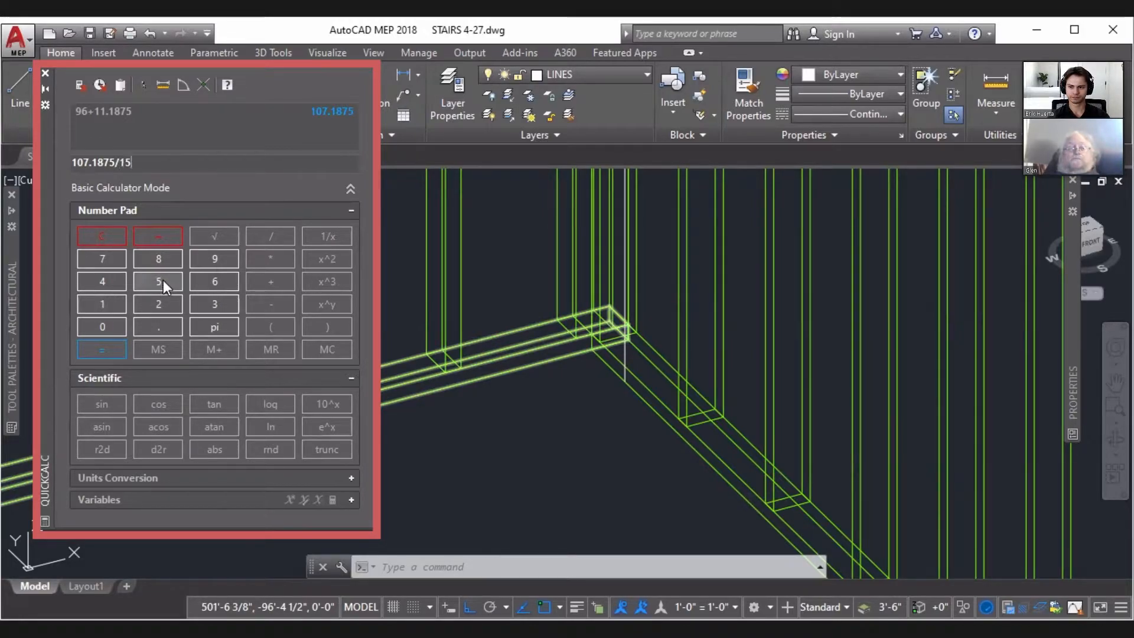
key(Return)
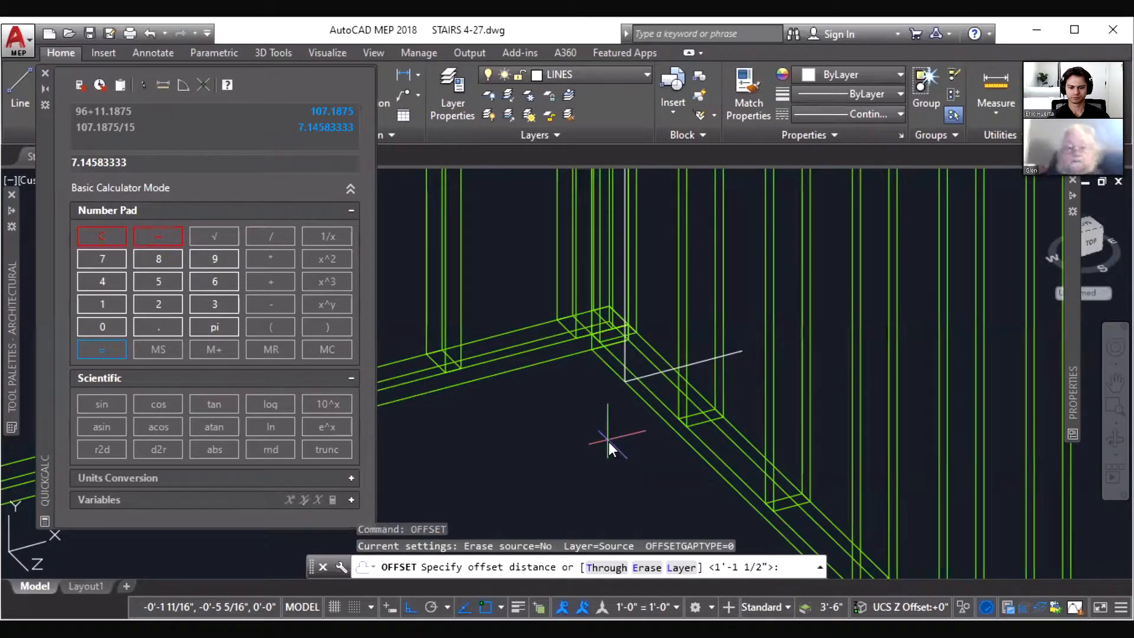
Offset the short horizontal line at the foot of the height line upward by 7.145833
text(7.1)
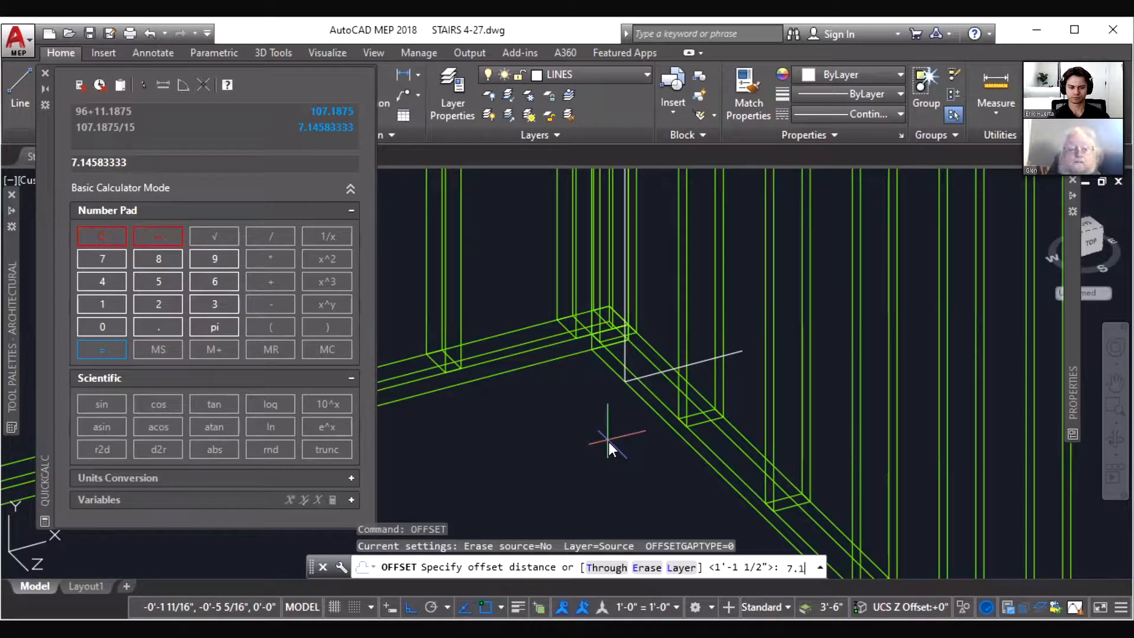
text(4)
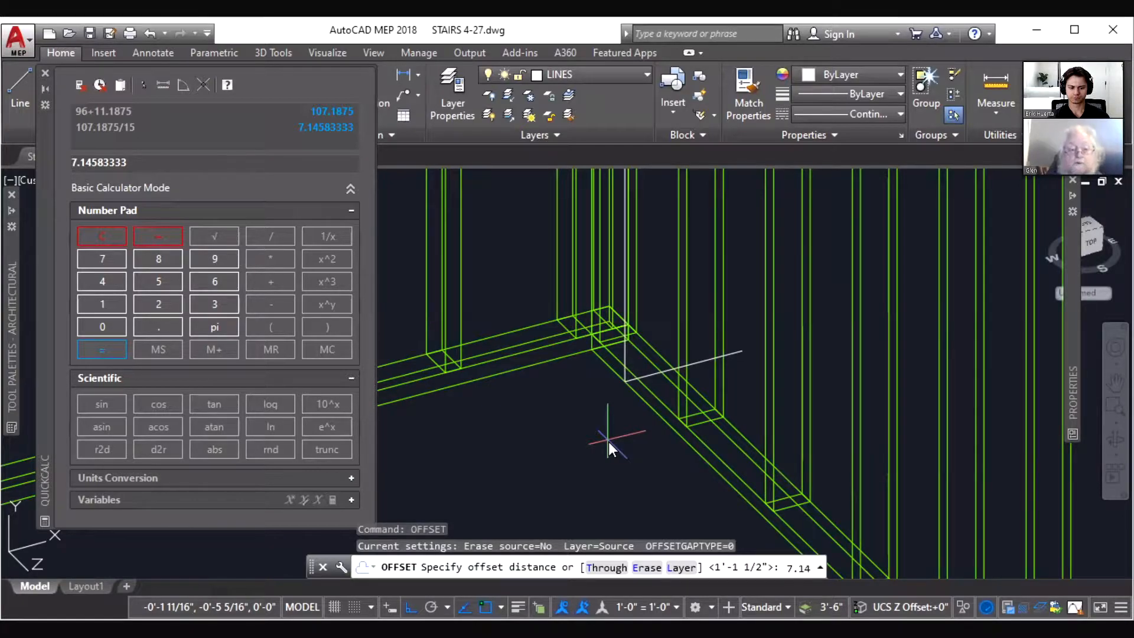
text(5)
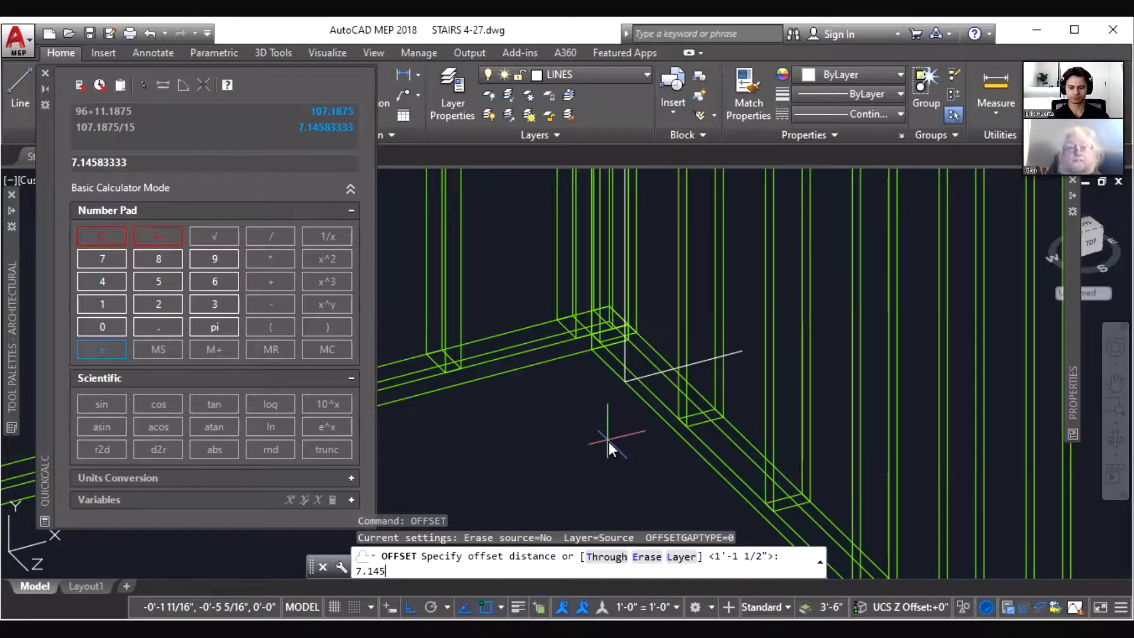
text(833)
key(Return)
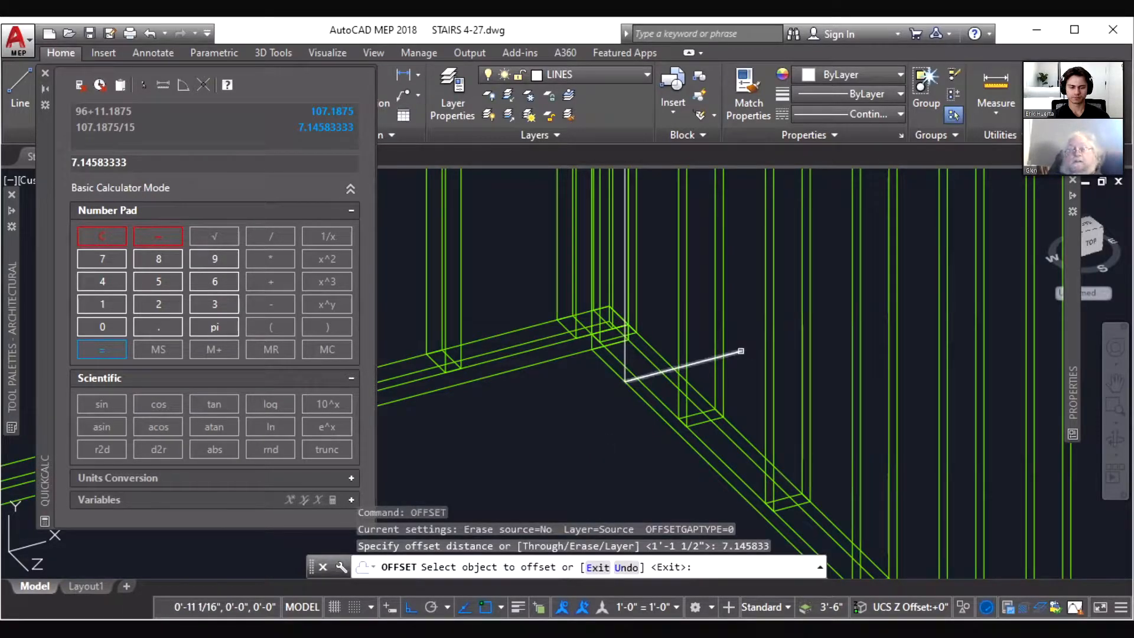
click(741, 351)
click(742, 314)
key(Escape)
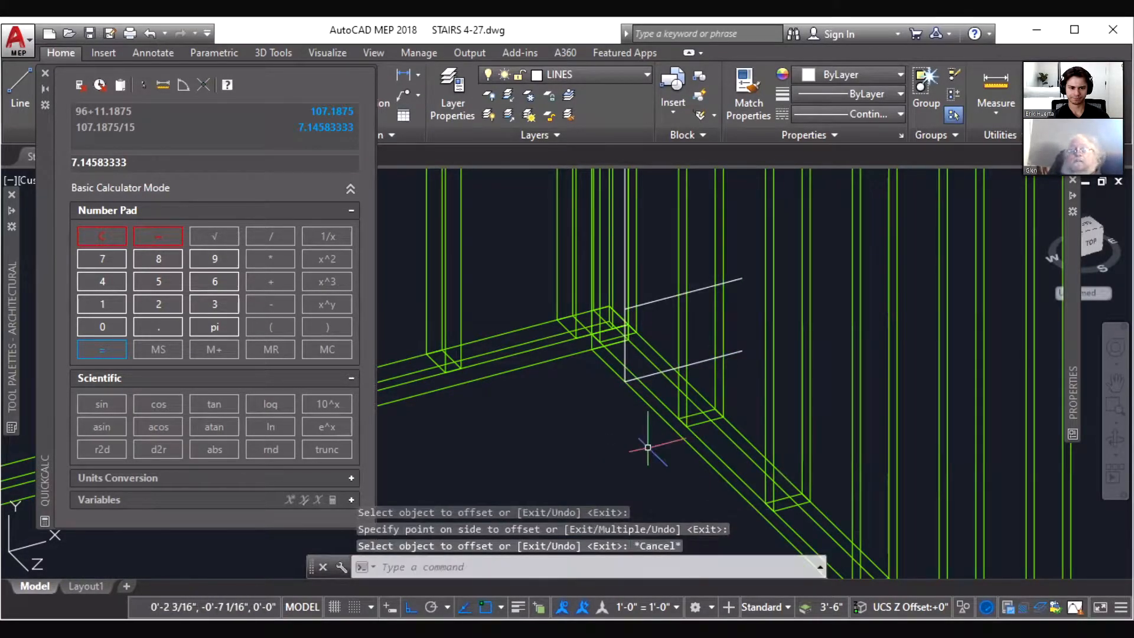
Bring the whole wall framing back into view and close the calculator
right_click(647, 447)
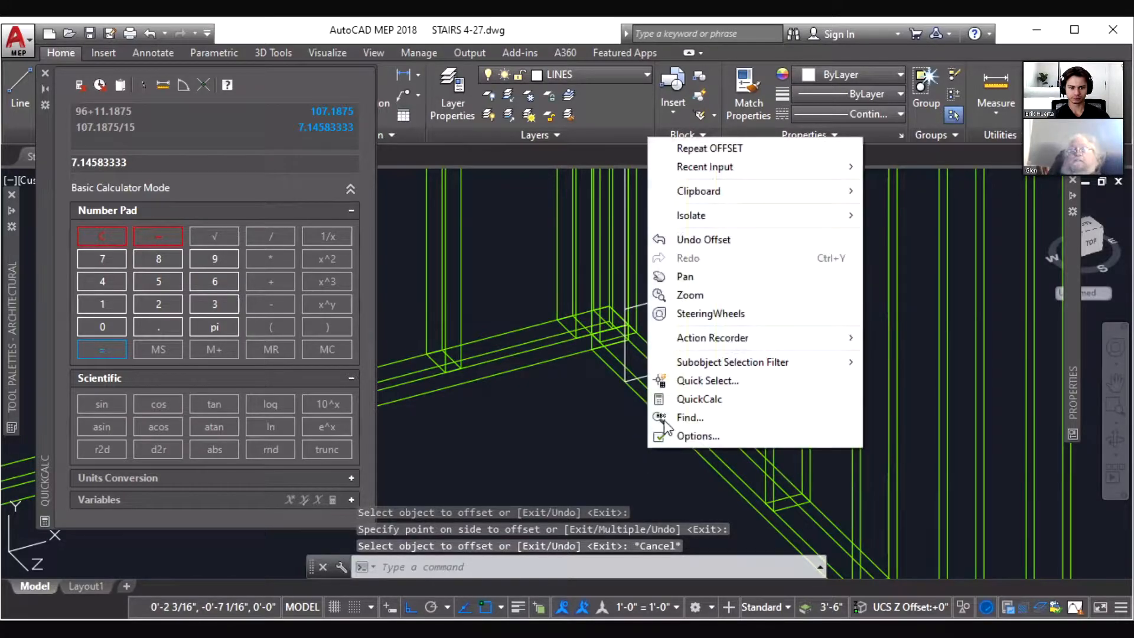
click(690, 294)
mouse_move(691, 294)
mouse_down()
mouse_move(679, 321)
mouse_move(678, 397)
mouse_move(634, 321)
mouse_move(632, 396)
mouse_move(572, 447)
mouse_up()
key(Escape)
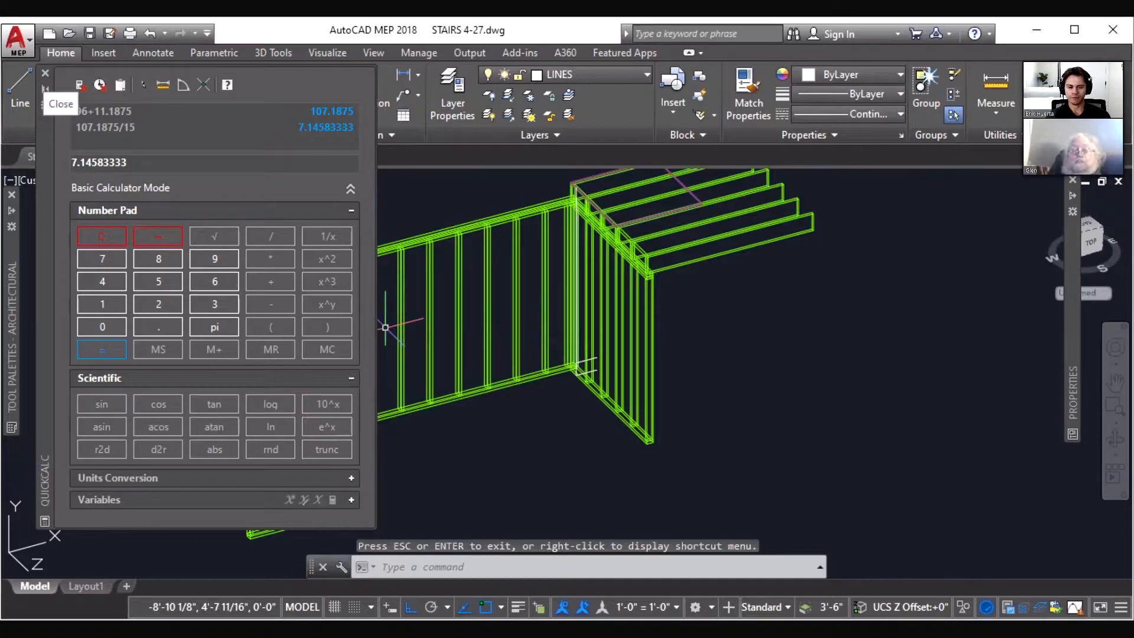
click(45, 72)
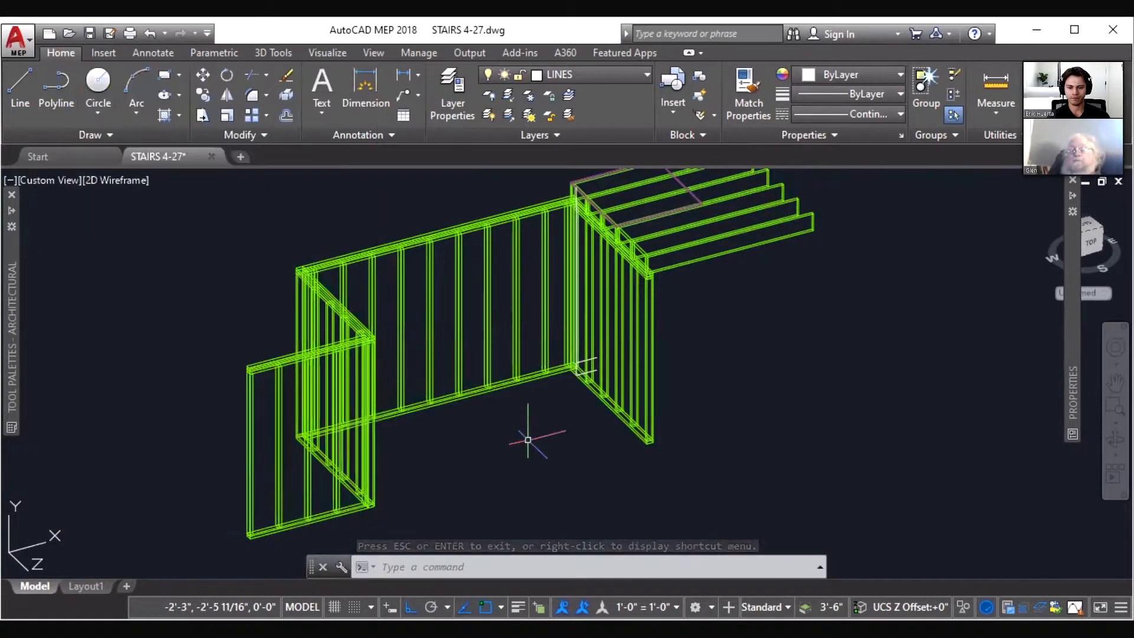
Draw a short vertical line straight down from the inner base corner at the opposite end of the long wall
shift+middle_drag(949, 471, 640, 435)
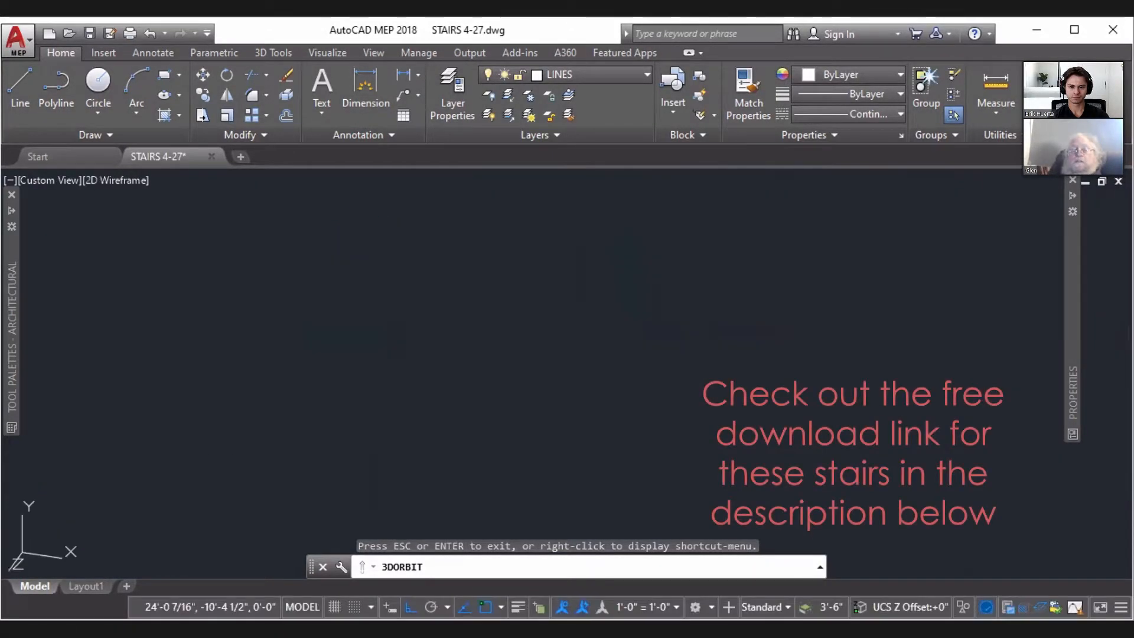
key(Escape)
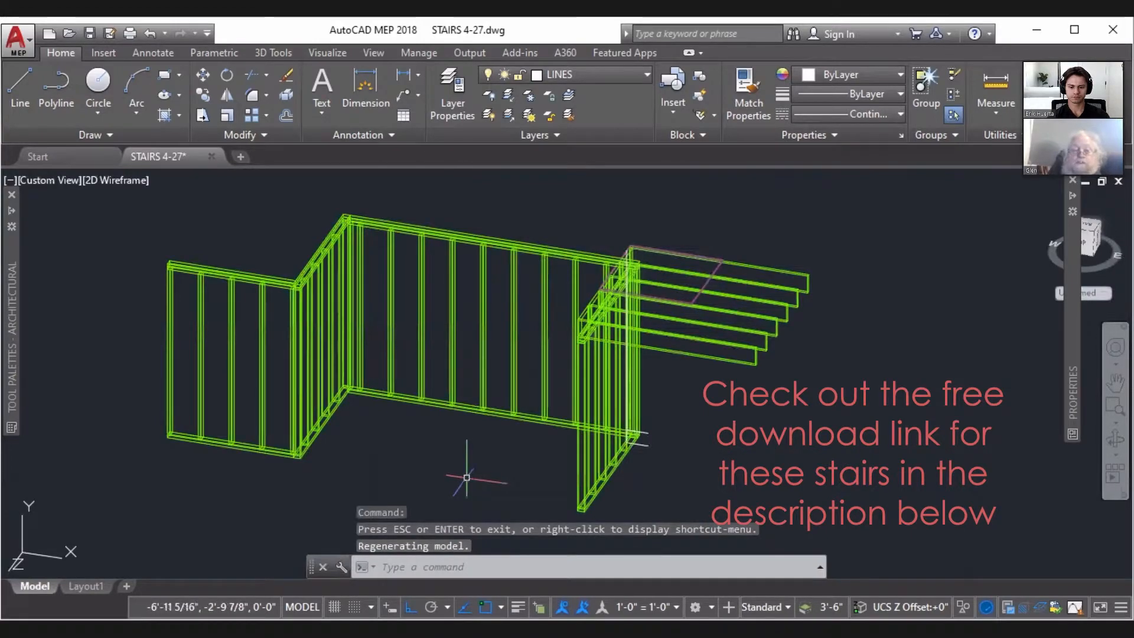
text(z)
key(Return)
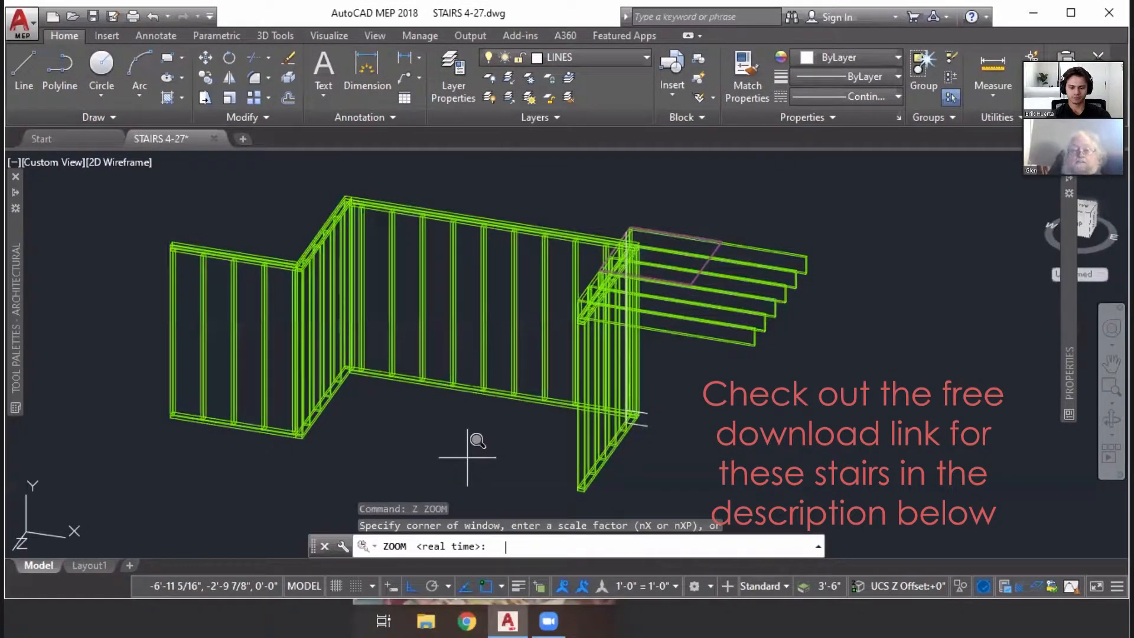
click(657, 465)
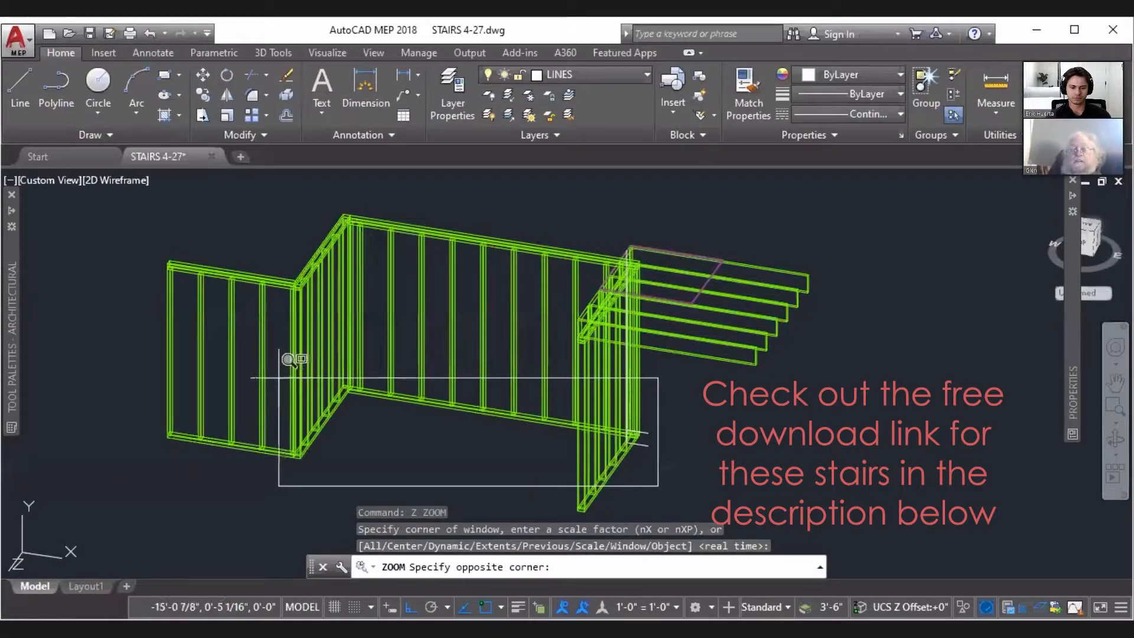
click(279, 378)
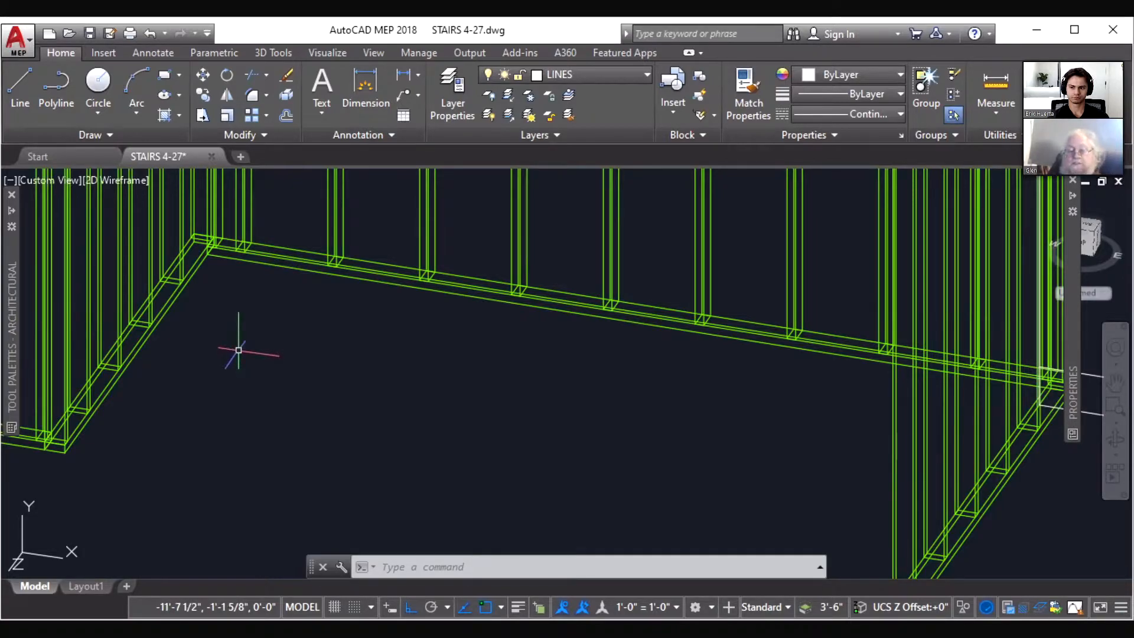
text(l)
key(Return)
click(208, 254)
click(207, 319)
key(Escape)
text(o)
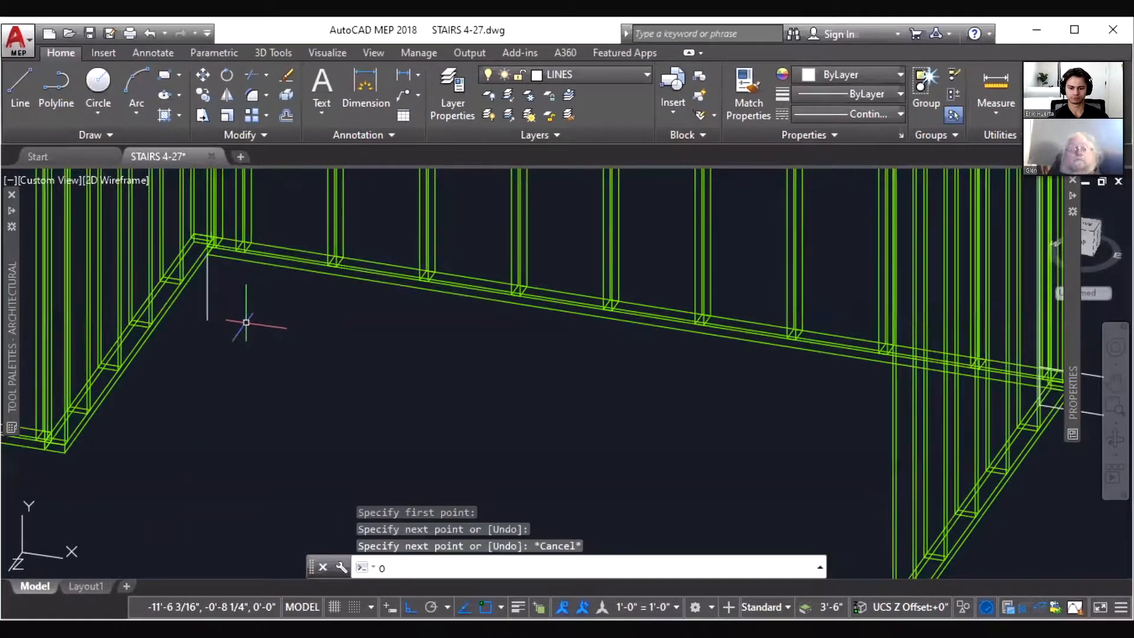
key(Escape)
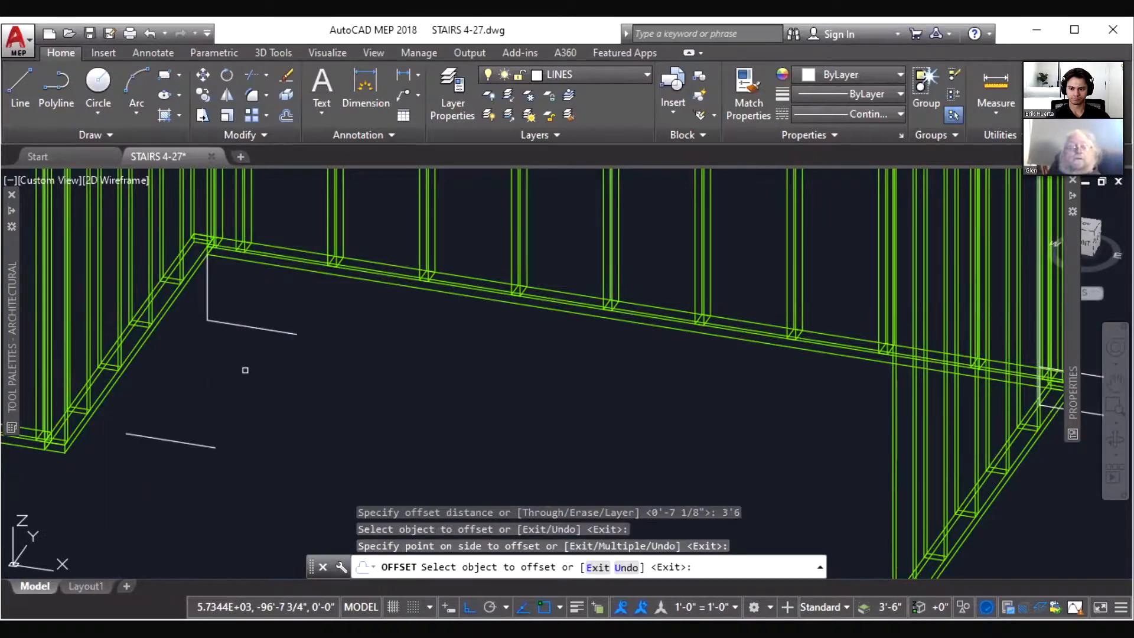
Draw a line along the short wall's base from the start of the 3'-6" offset line to the wall's outer end corner
key(Escape)
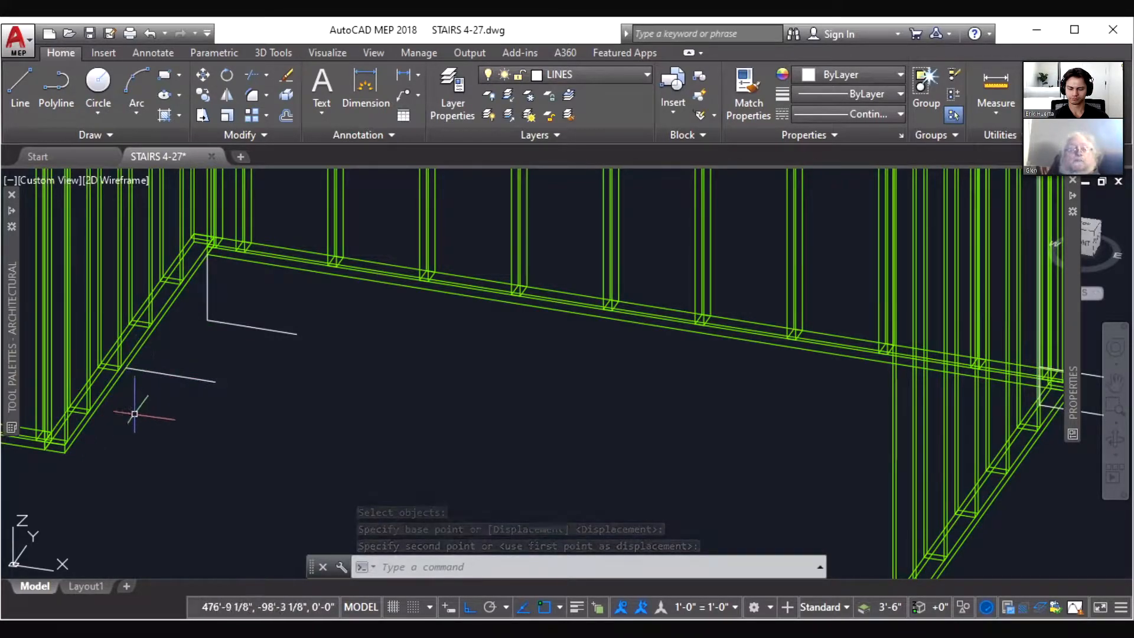
text(L)
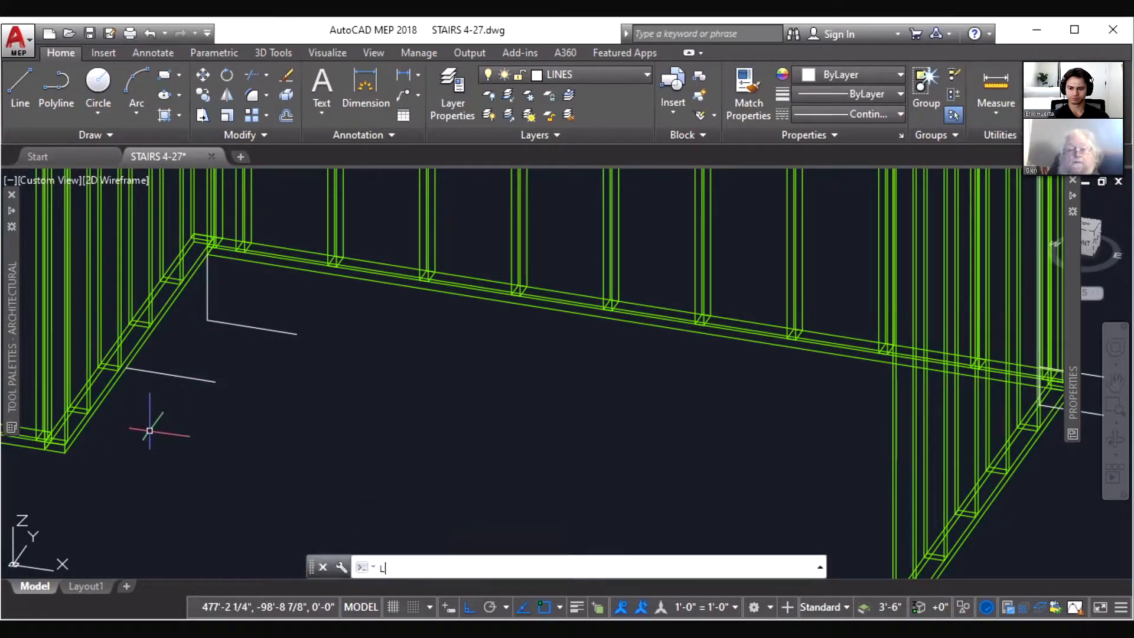
key(Return)
click(126, 369)
click(67, 452)
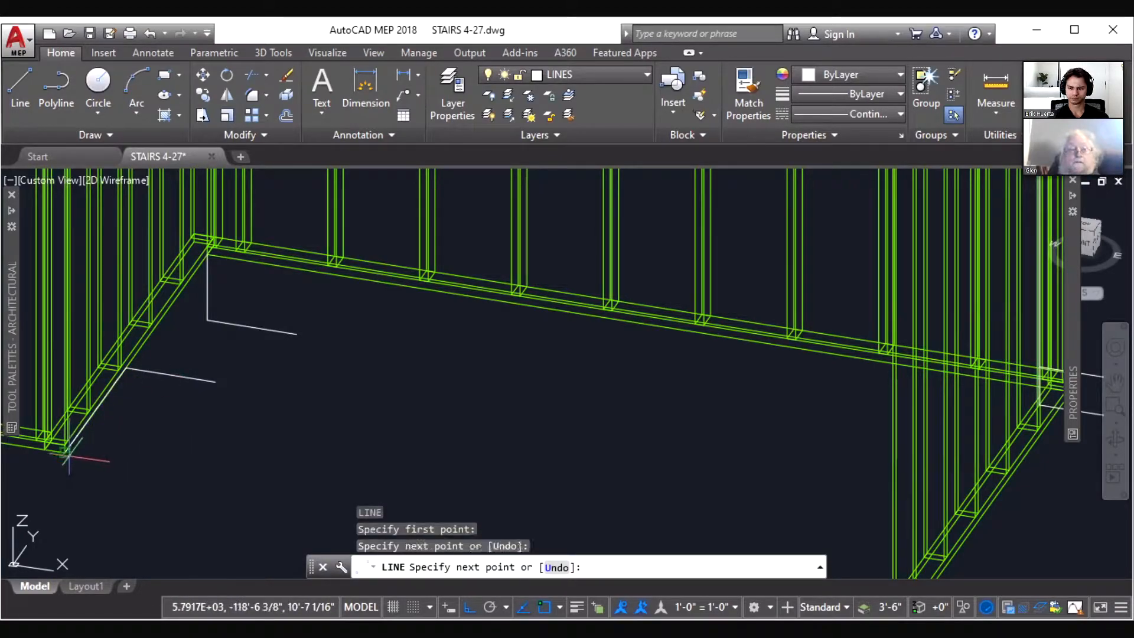
key(Escape)
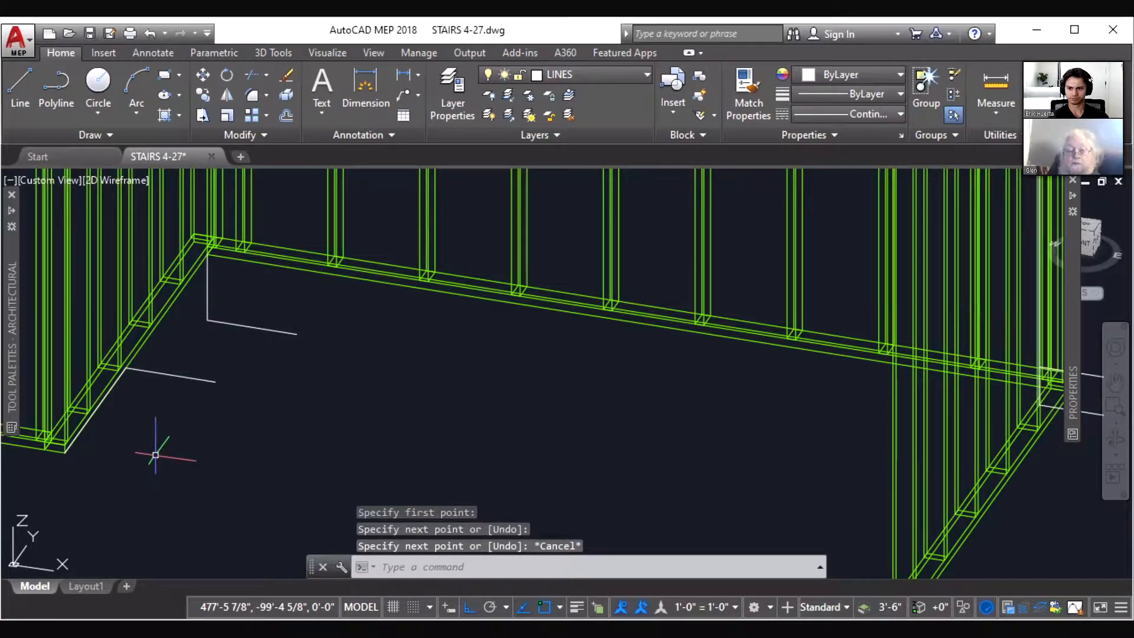
Move the last drawn line a short distance away from the short wall, along the offset line
text(M)
key(Return)
text(L)
key(Return)
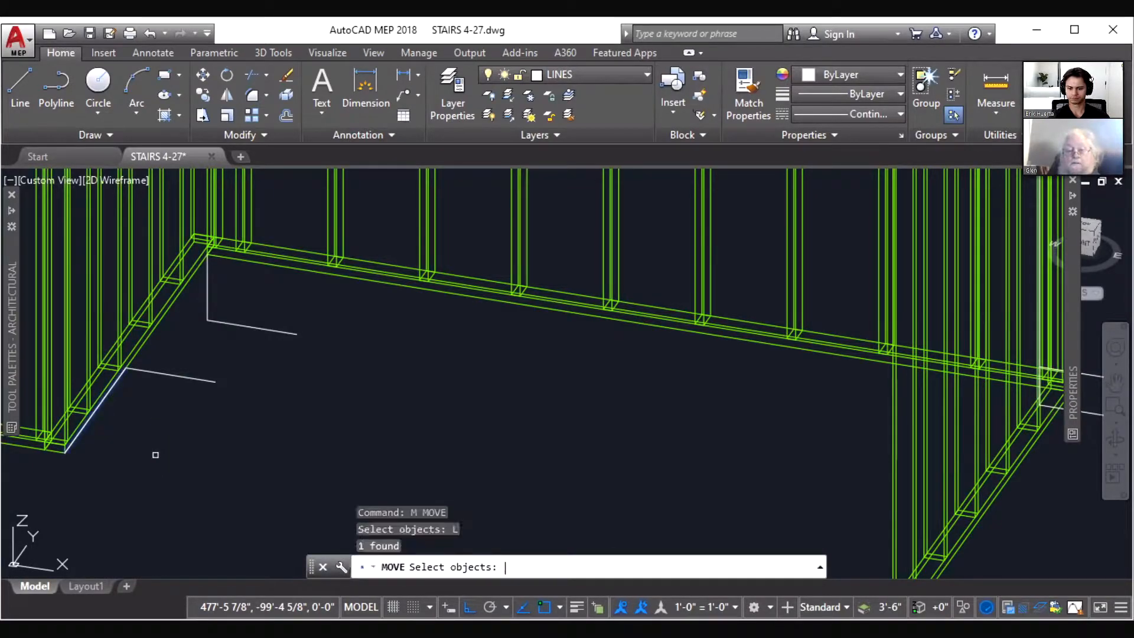
key(Return)
click(156, 446)
click(195, 450)
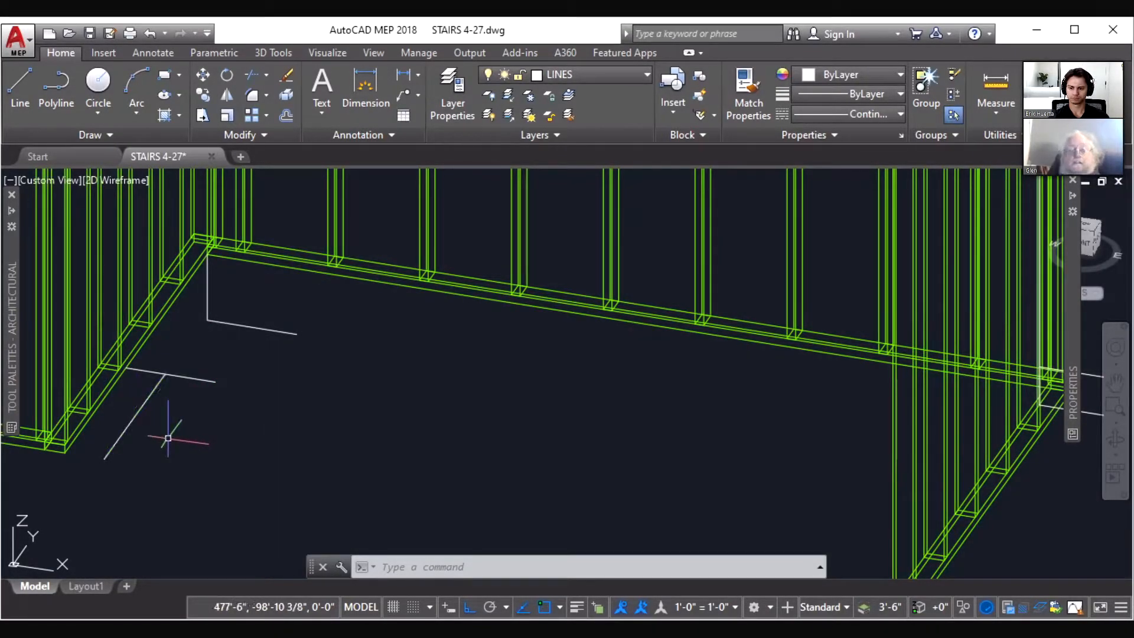
List the properties of the moved line to check its length
text(LI)
key(Return)
click(138, 412)
key(Return)
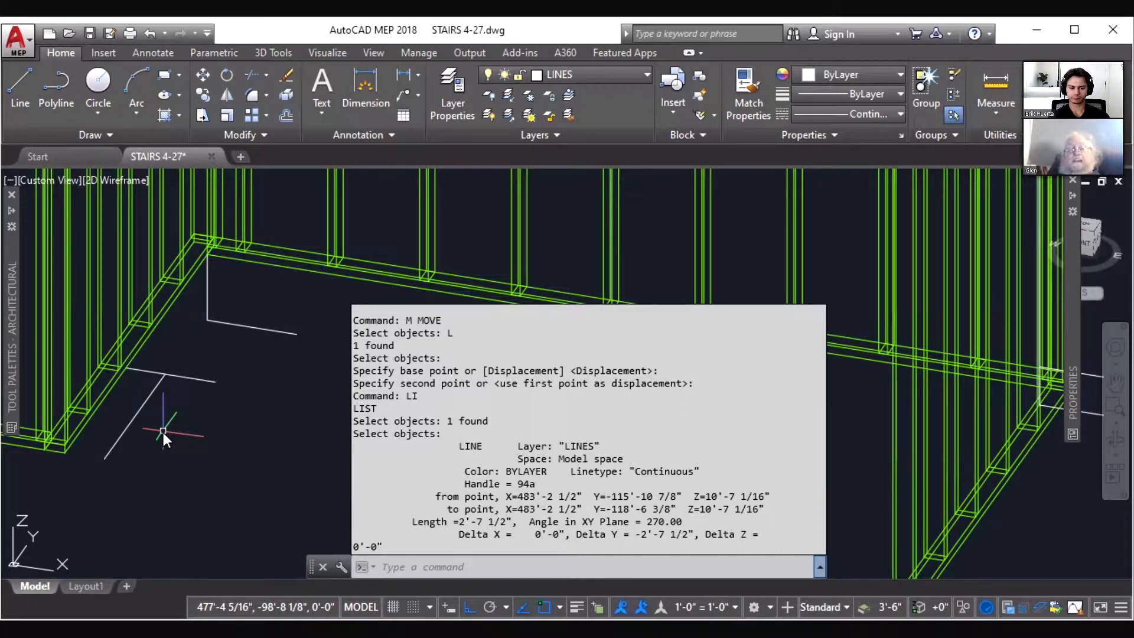
click(171, 435)
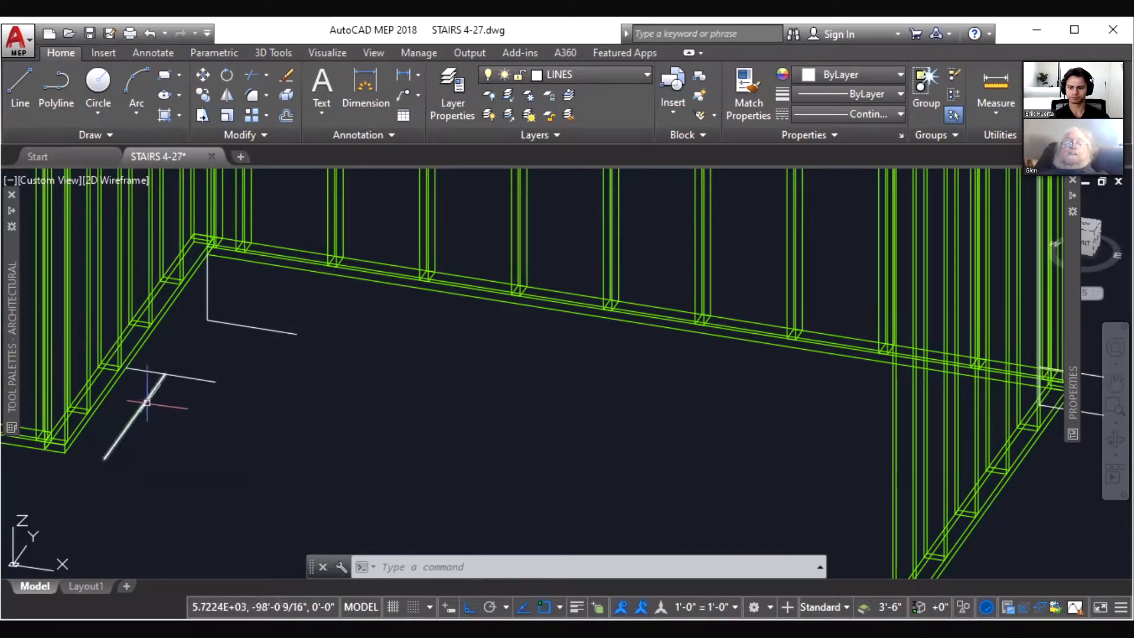
Turn on the VIRTUAL layer to display the stair flights within the whole wall framing
mouse_move(163, 375)
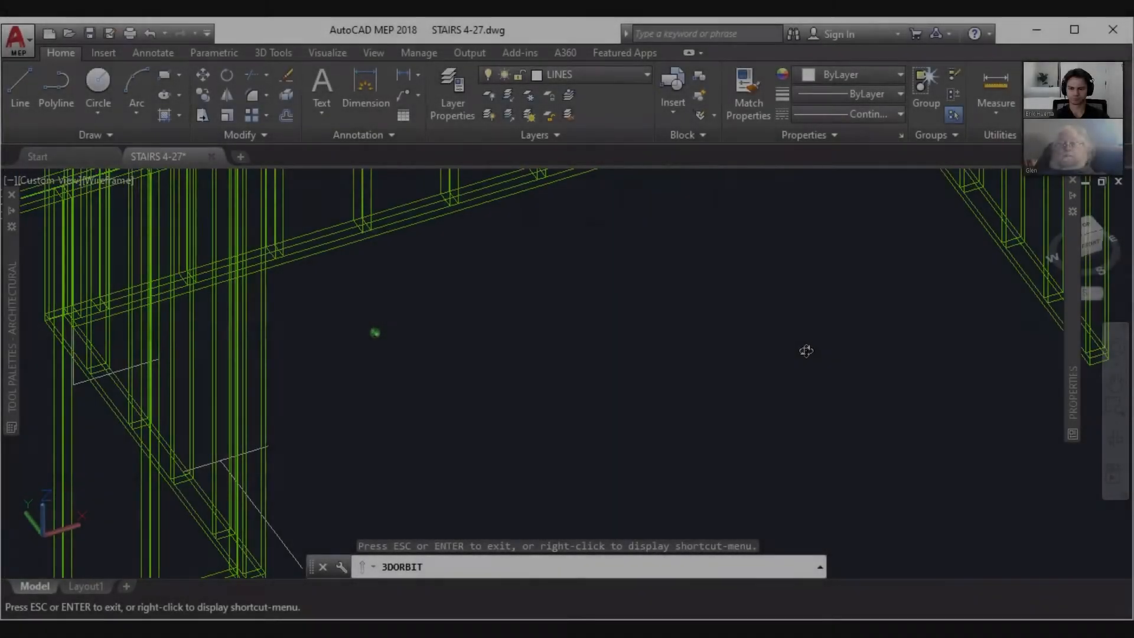
key(Escape)
right_click(779, 389)
click(833, 242)
drag(789, 246, 633, 408)
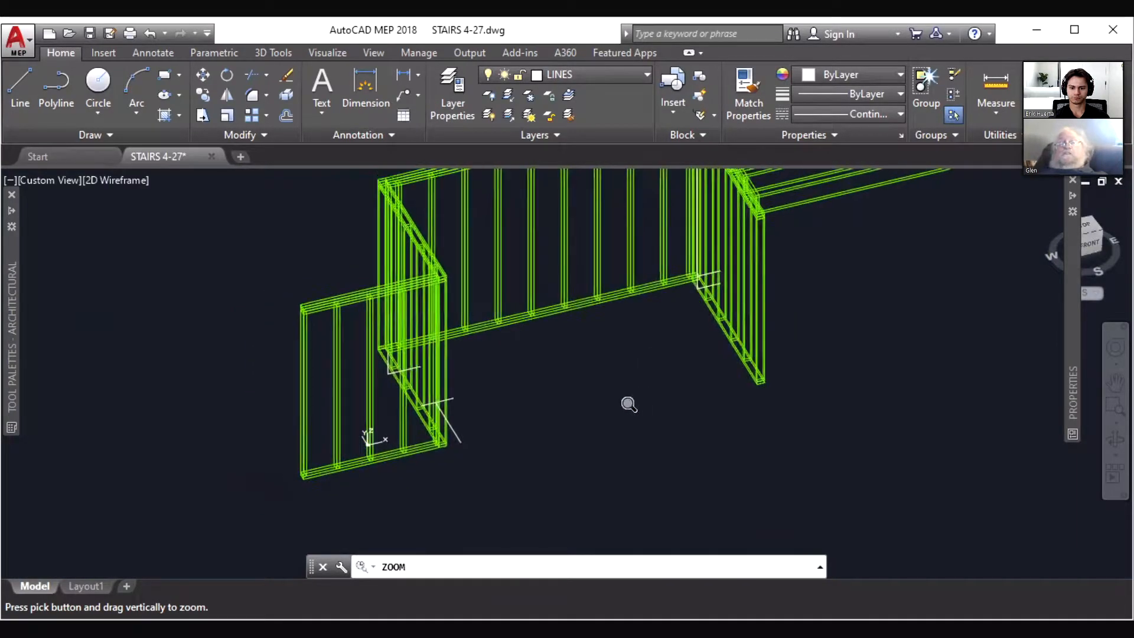
key(Escape)
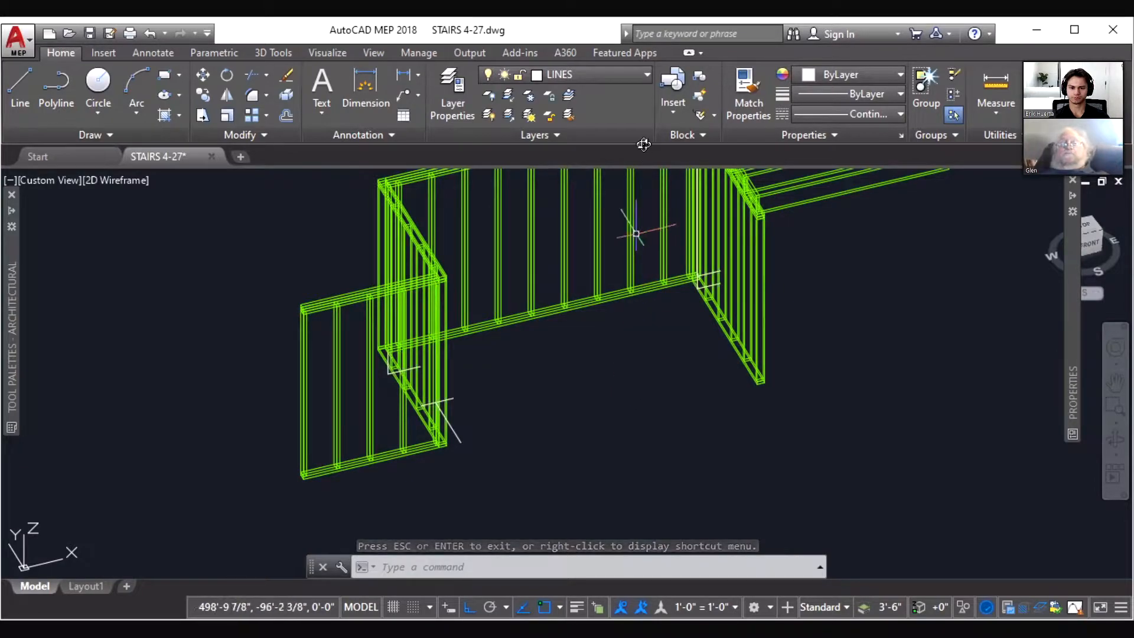
click(648, 74)
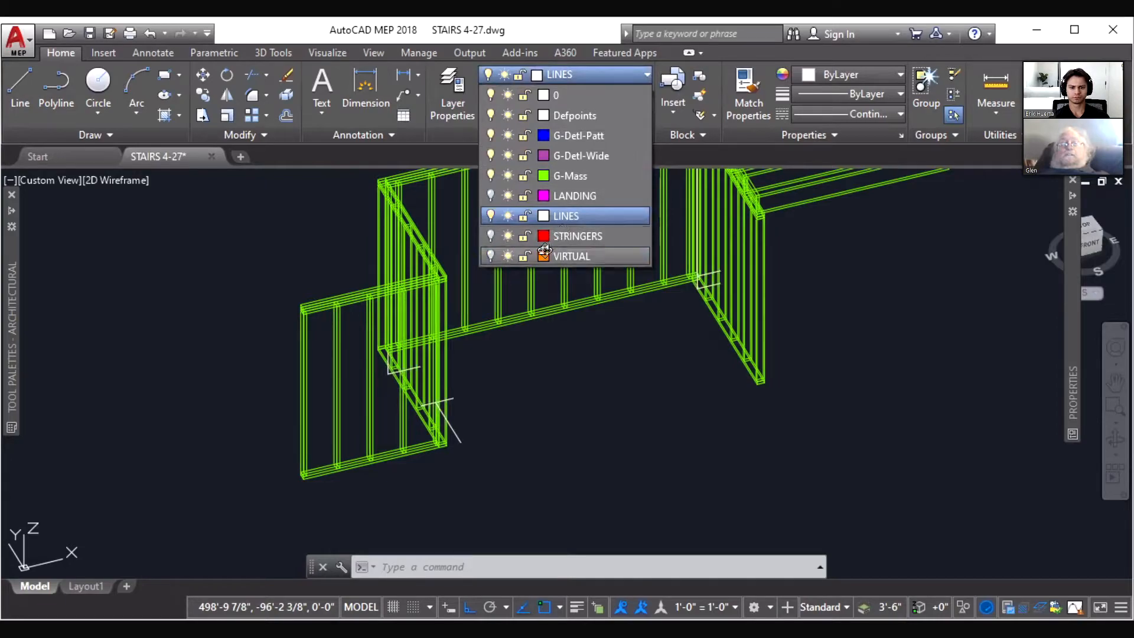
click(490, 254)
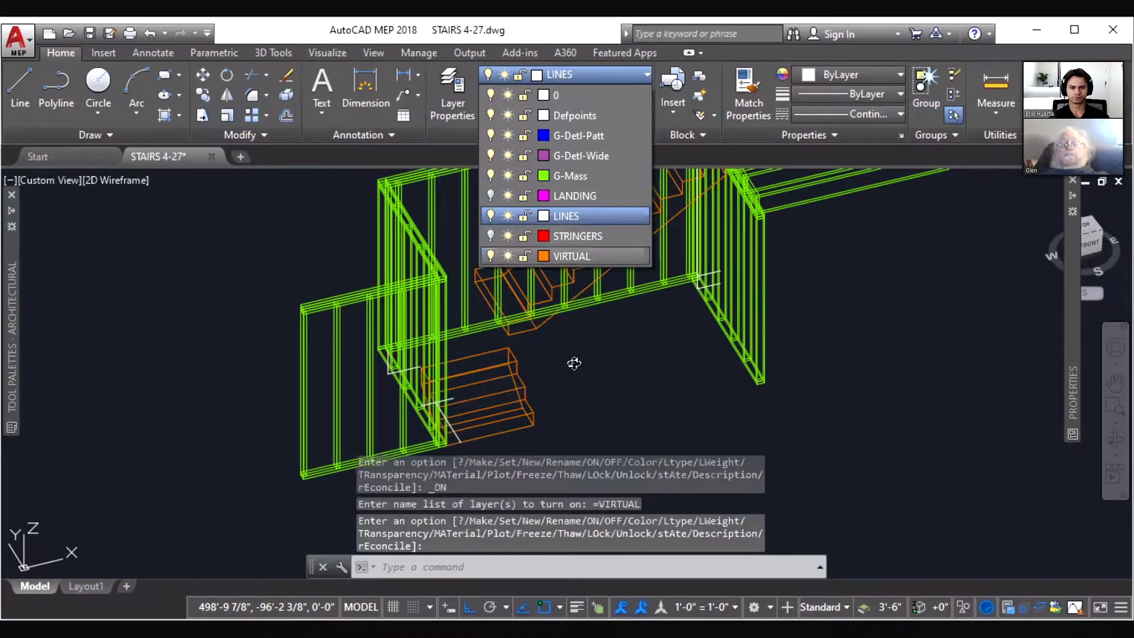
middle_drag(574, 364, 523, 422)
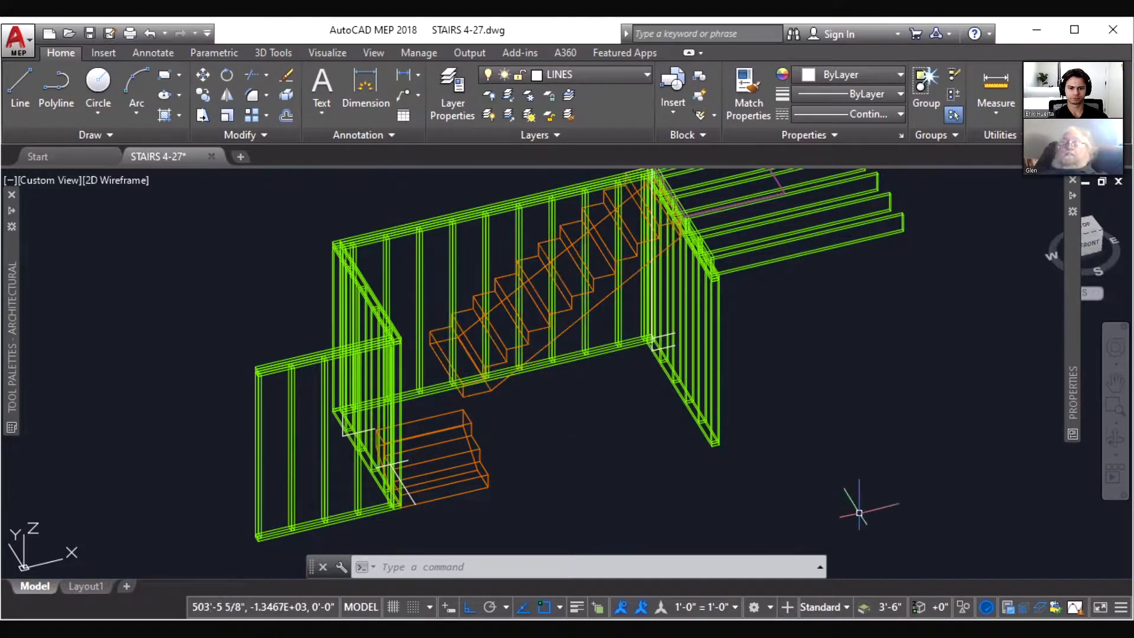
Examine the foot of the upper stair flight and the gap between it and the lower flight
drag(900, 467, 815, 456)
drag(703, 459, 600, 448)
key(Escape)
text(z)
key(Return)
click(583, 447)
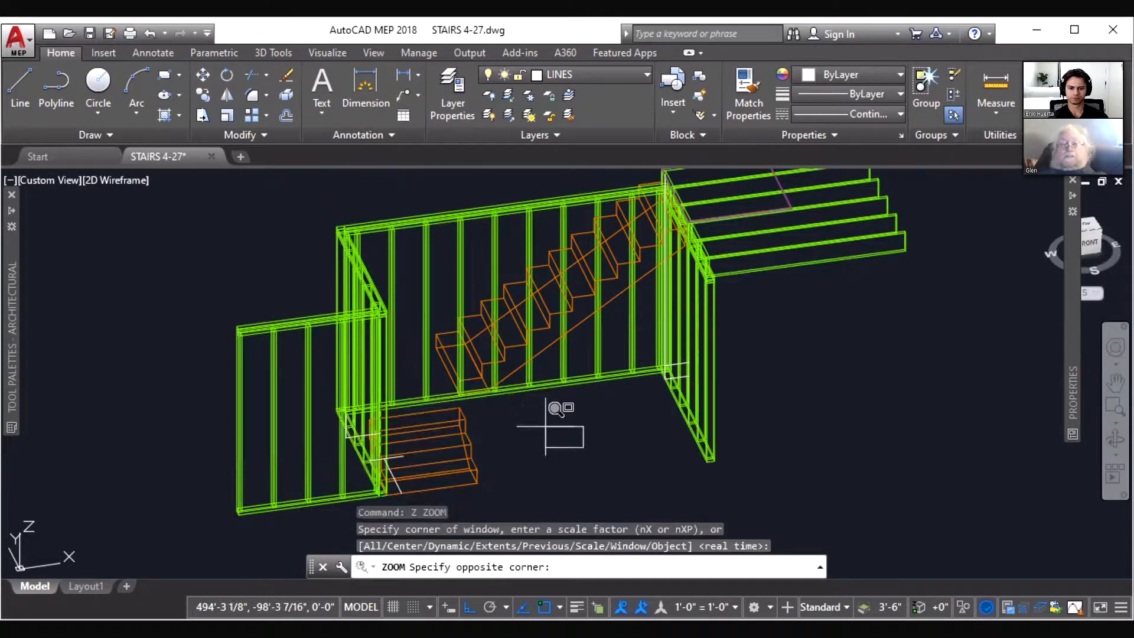
scroll(443, 337, up, 2)
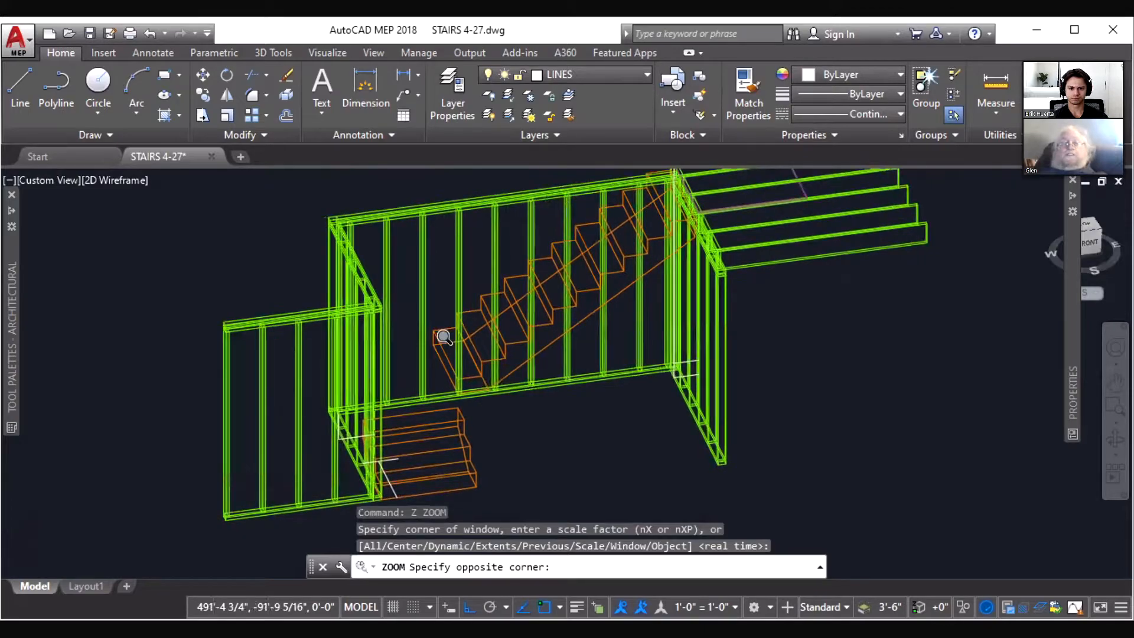
click(444, 336)
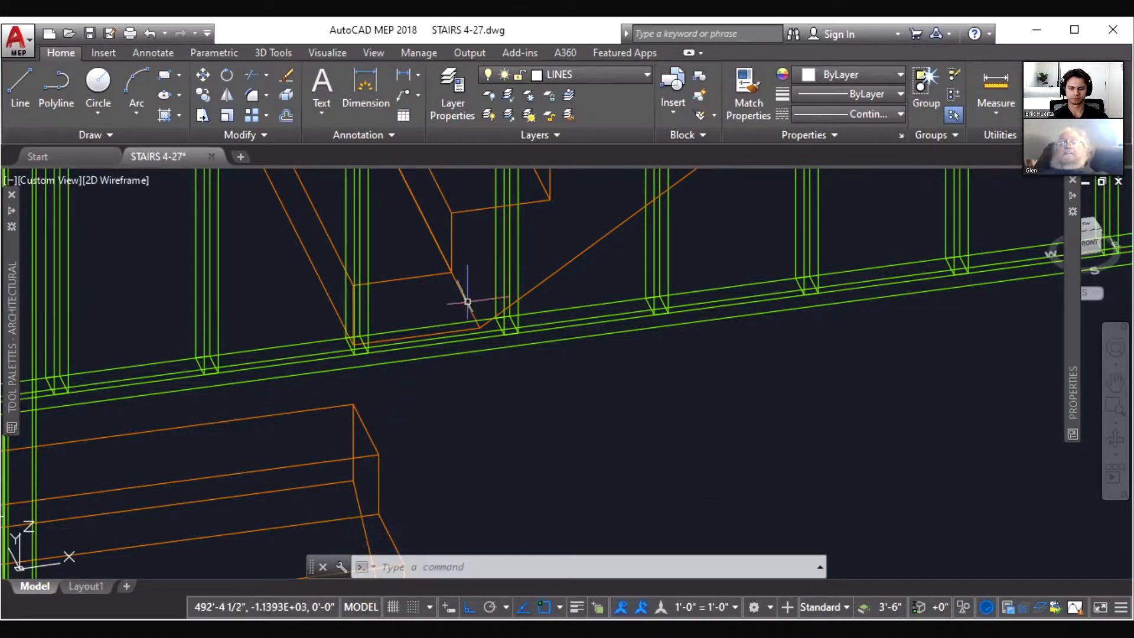
Turn on the LANDING layer to display the landing framing between the two stair flights
click(649, 74)
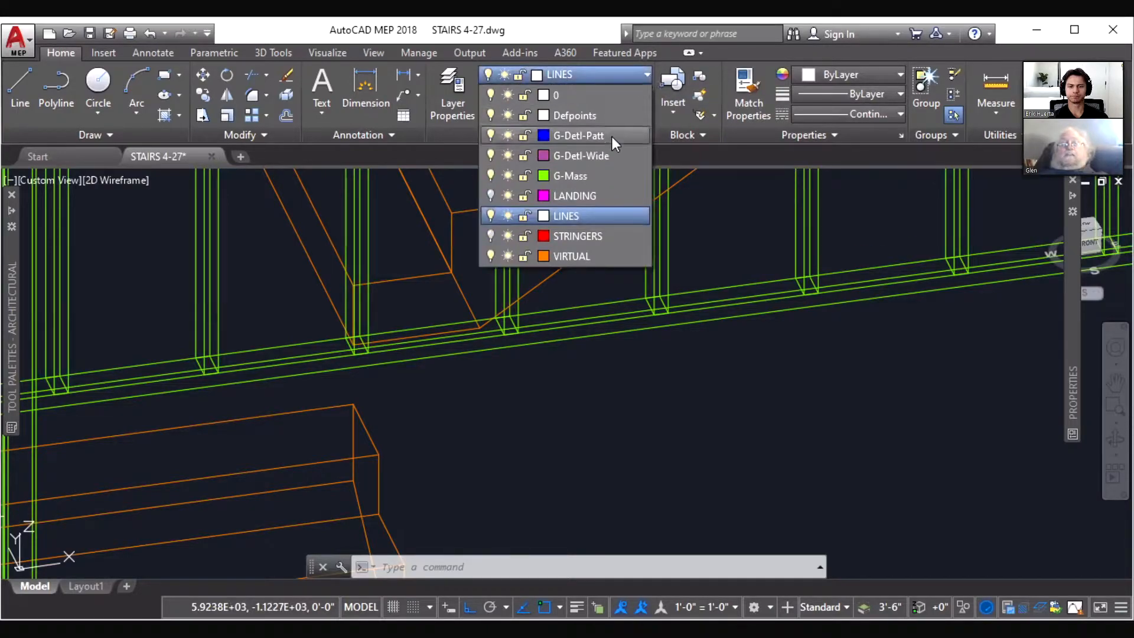
click(490, 193)
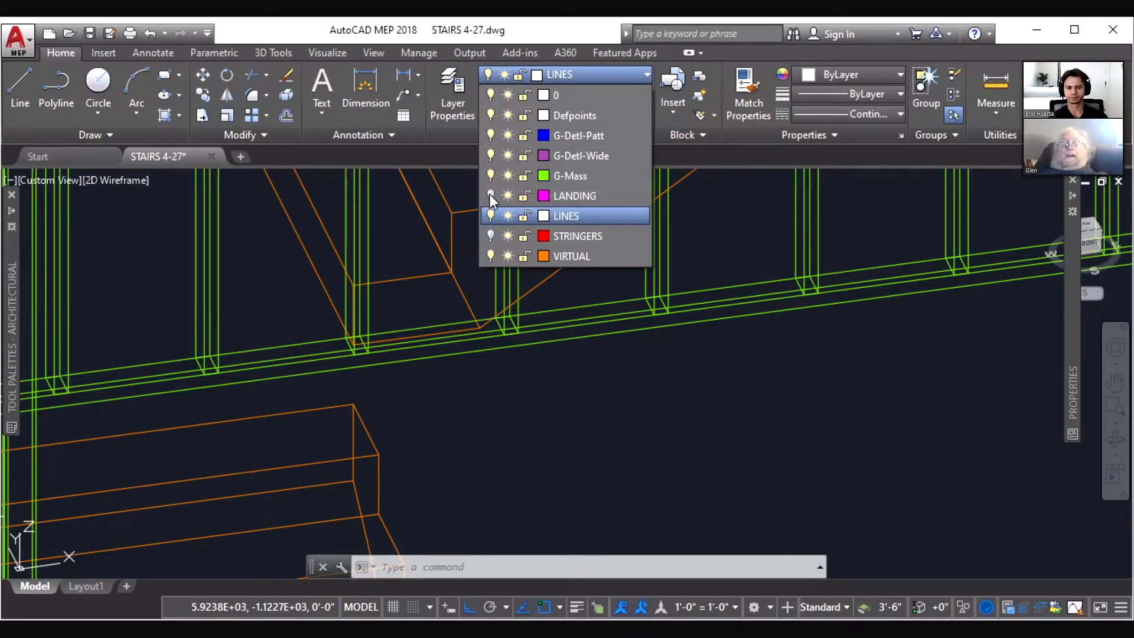
key(Escape)
right_click(548, 408)
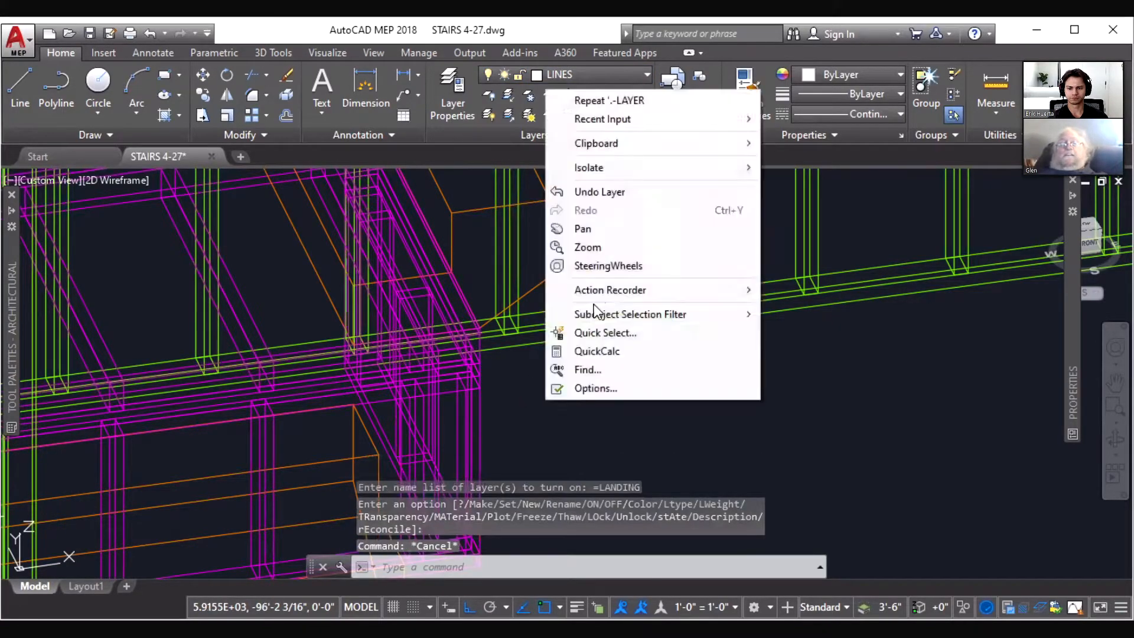
click(591, 248)
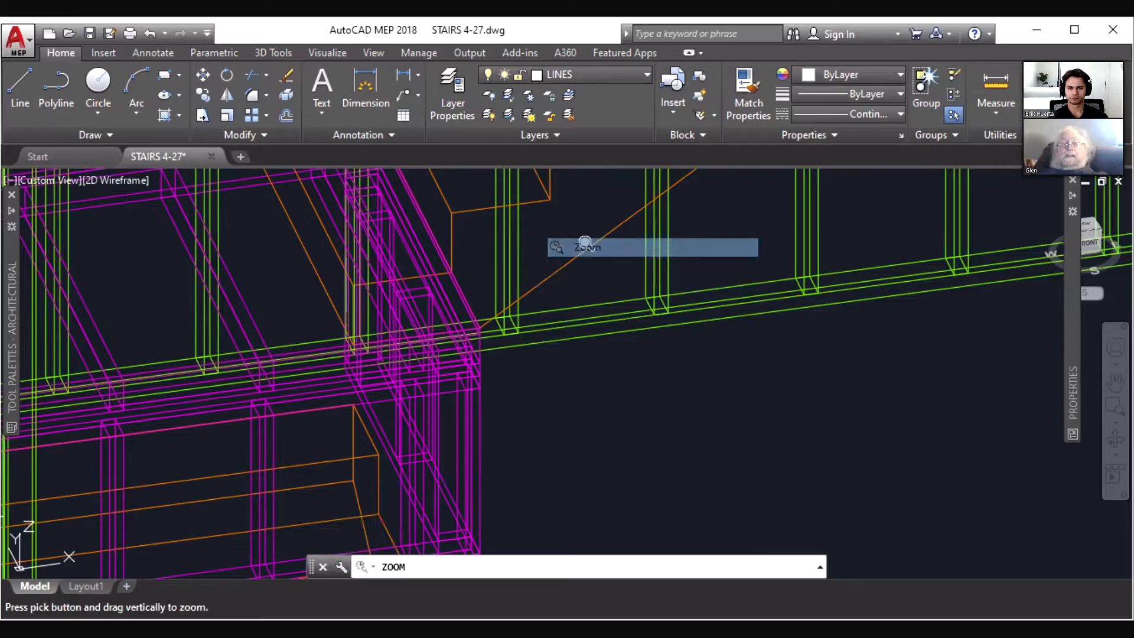
drag(585, 242, 539, 431)
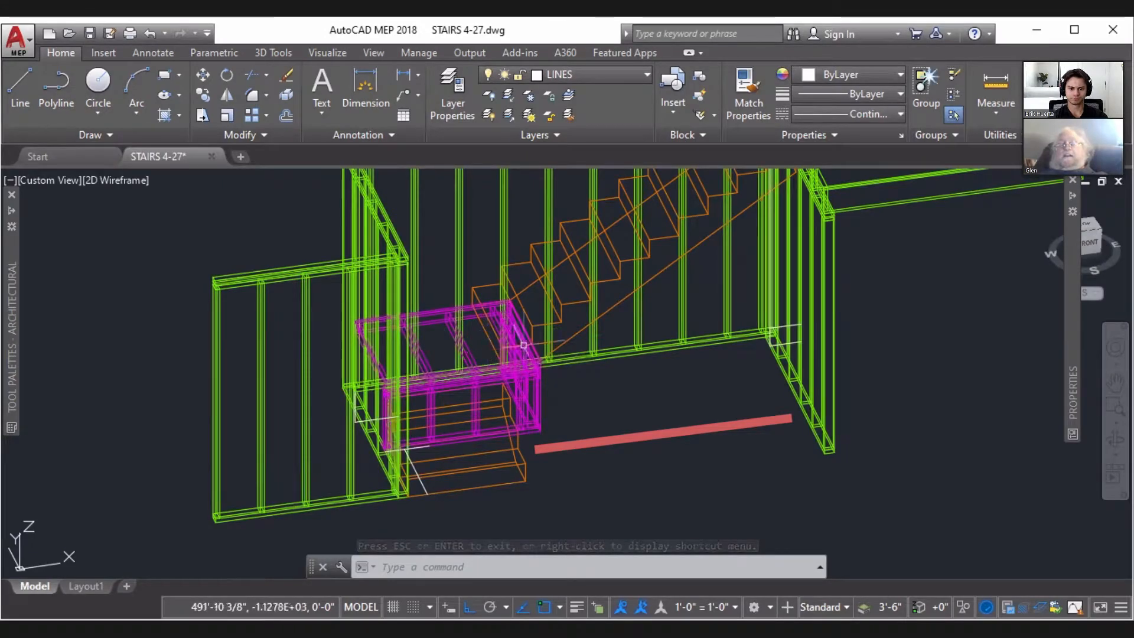
key(Escape)
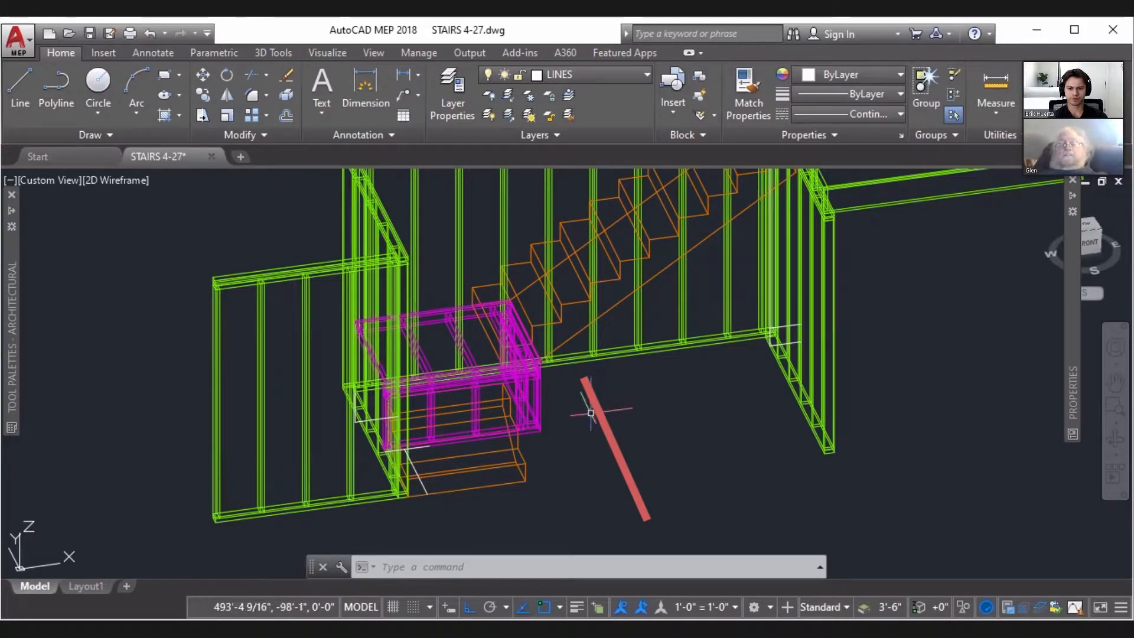
Examine how the lower flight and the white construction lines meet the landing framing, from the opposite side and in close-up
click(1115, 440)
drag(820, 466, 645, 459)
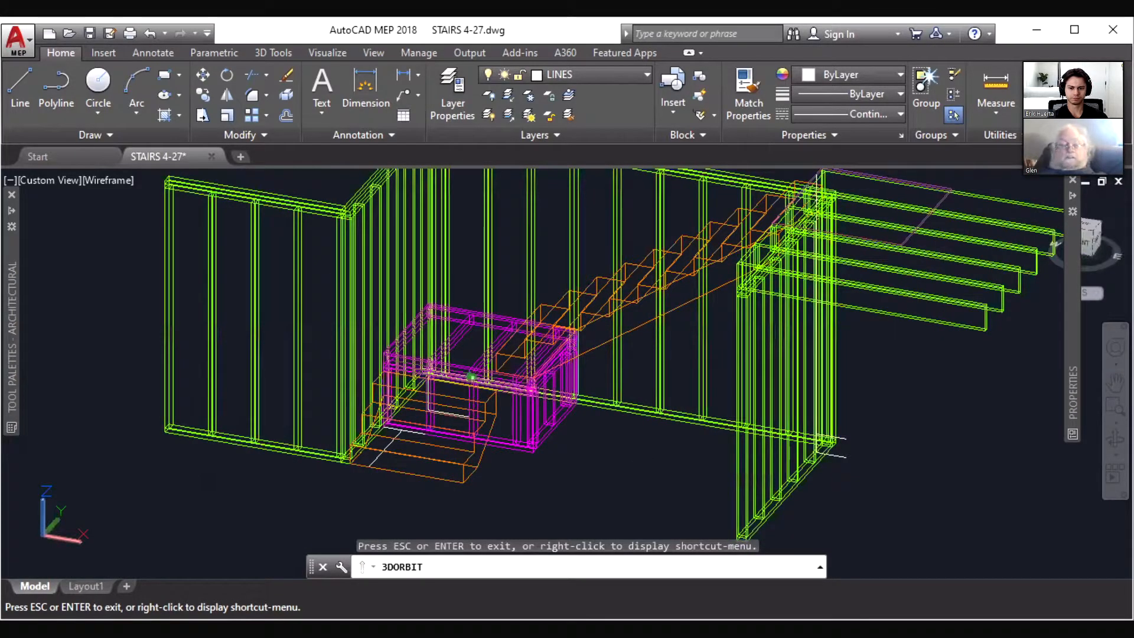
key(Escape)
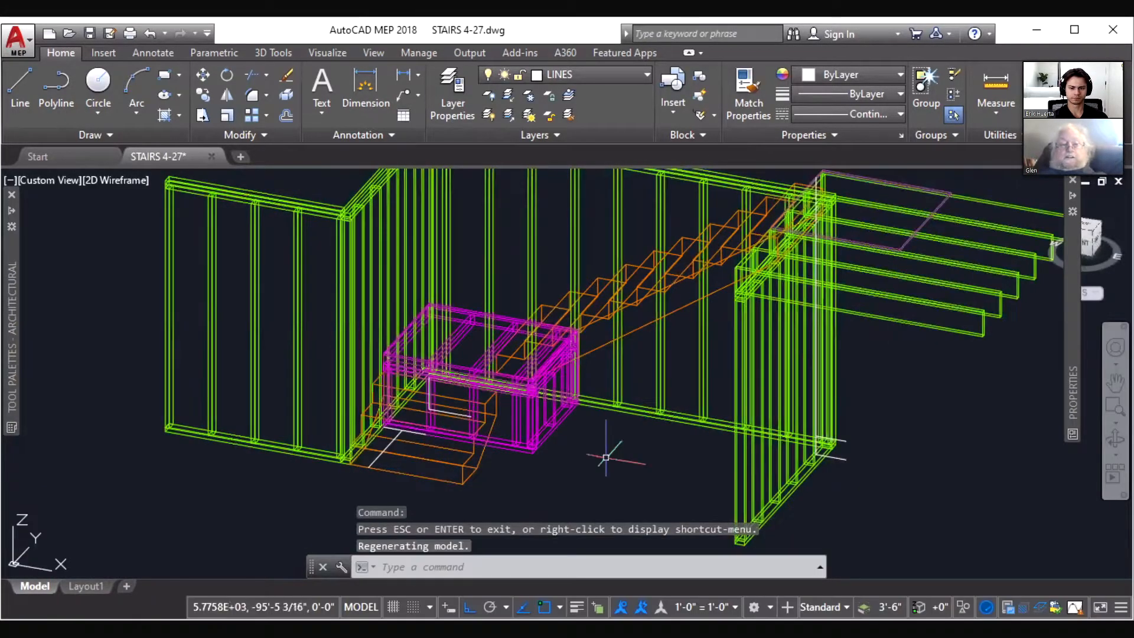
text(z)
key(Return)
click(584, 500)
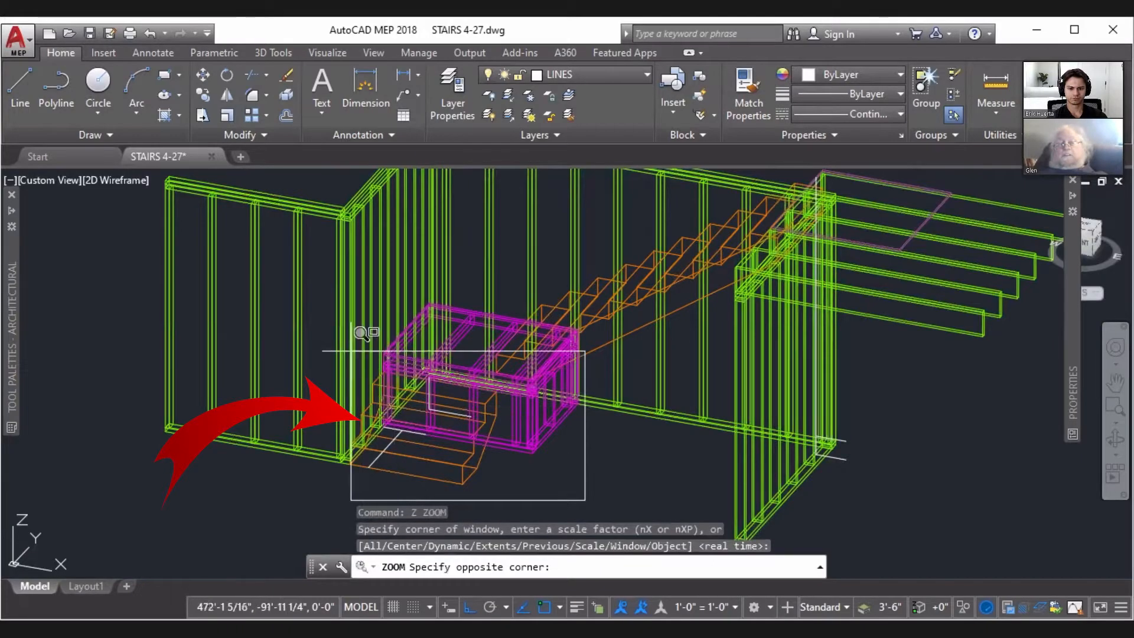
click(337, 336)
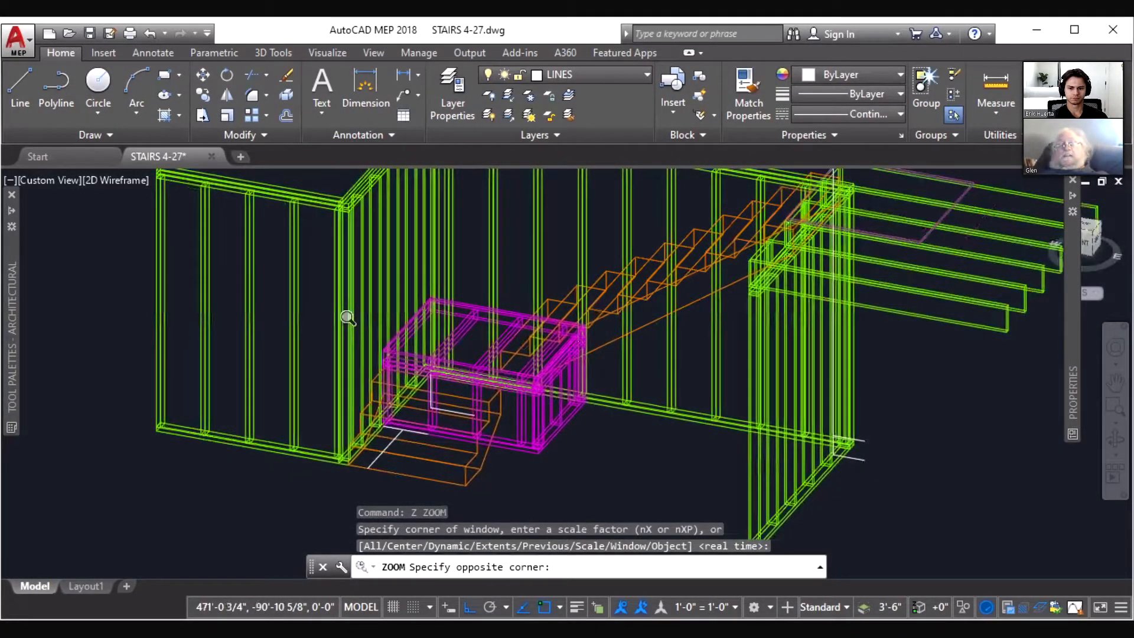
click(512, 410)
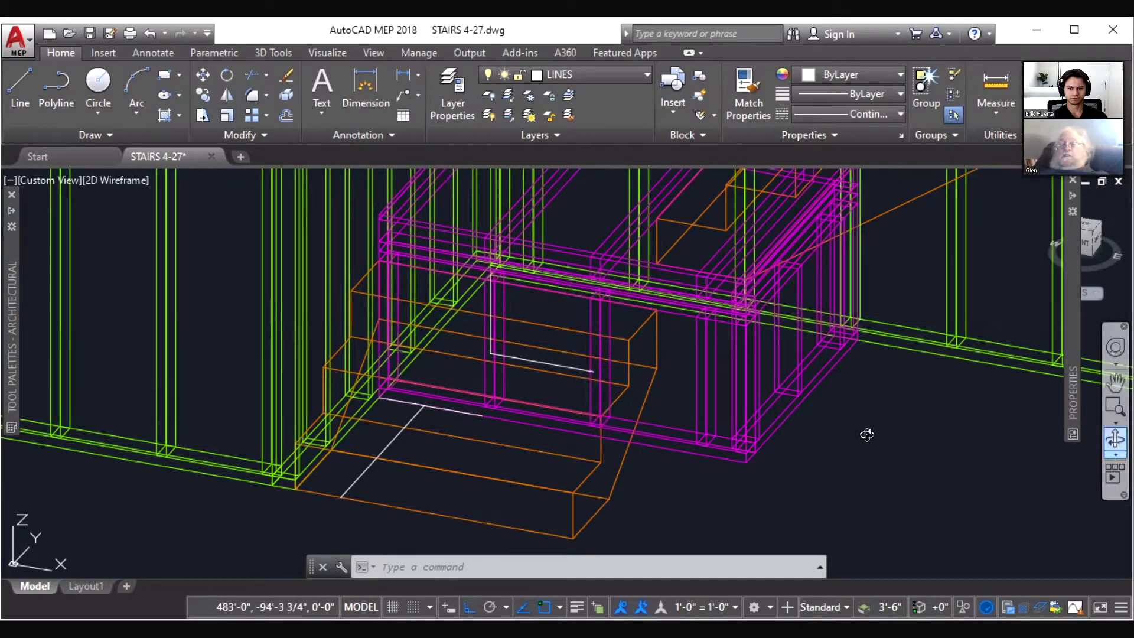
Examine how the foot of the upper virtual flight rests on the landing framing, from the front and from the opposite side
mouse_move(904, 435)
mouse_down()
mouse_move(939, 457)
mouse_move(939, 502)
mouse_up()
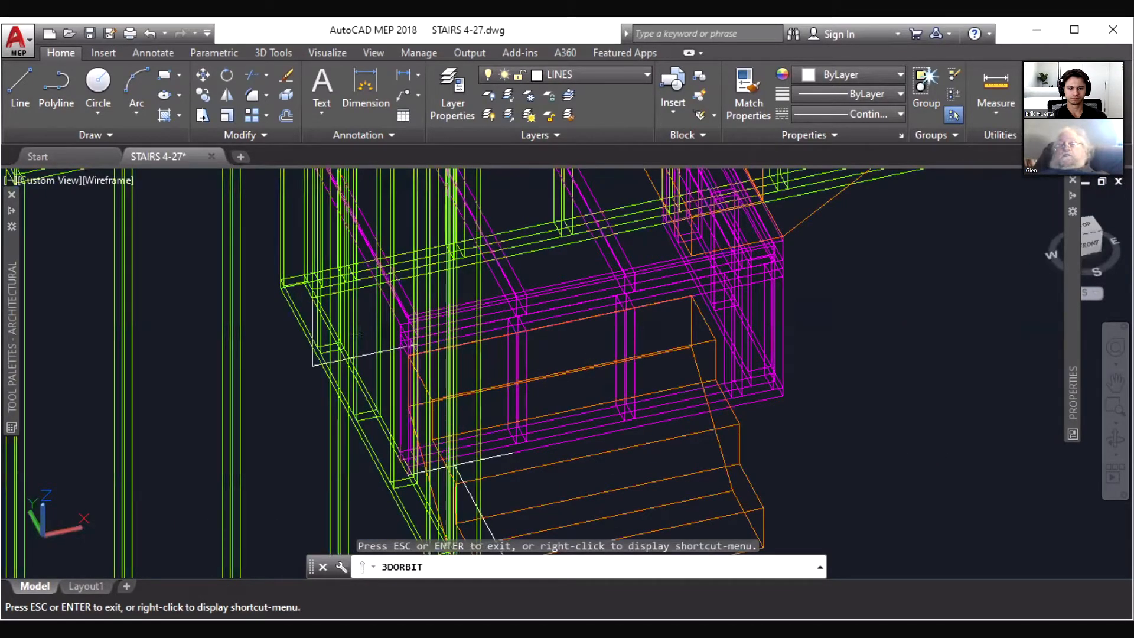
key(Escape)
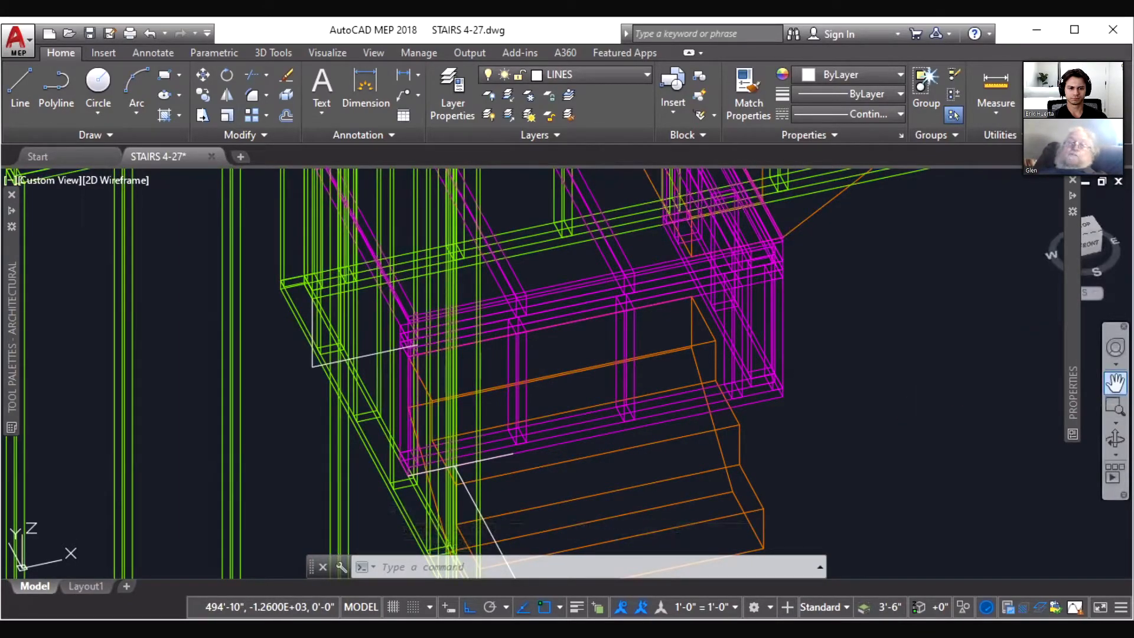
click(1115, 383)
drag(882, 393, 842, 450)
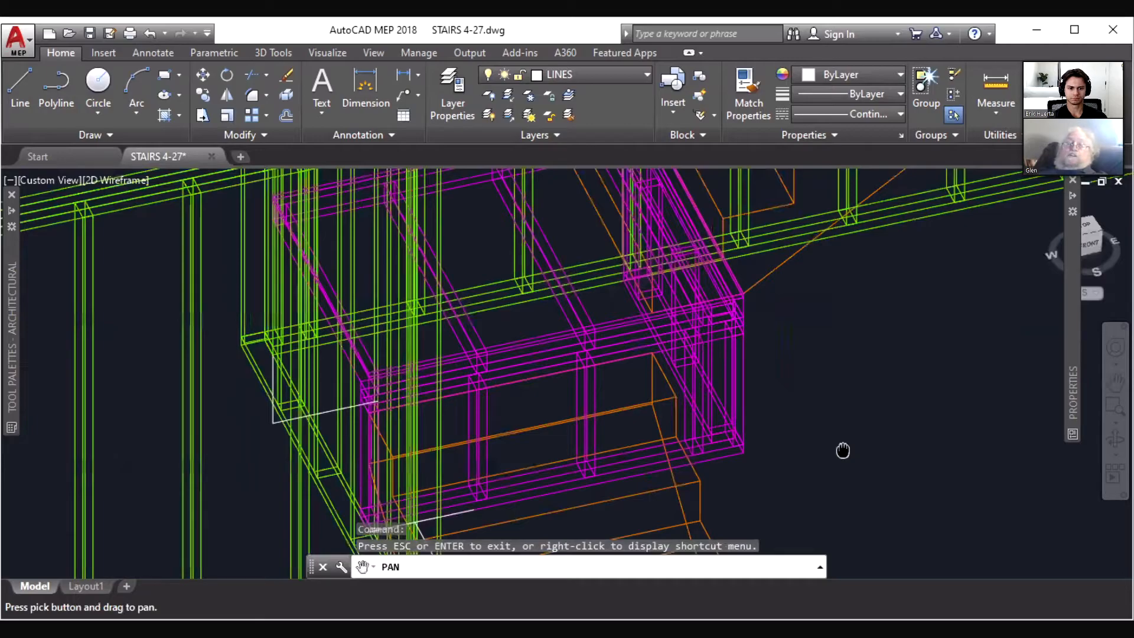
drag(843, 450, 815, 483)
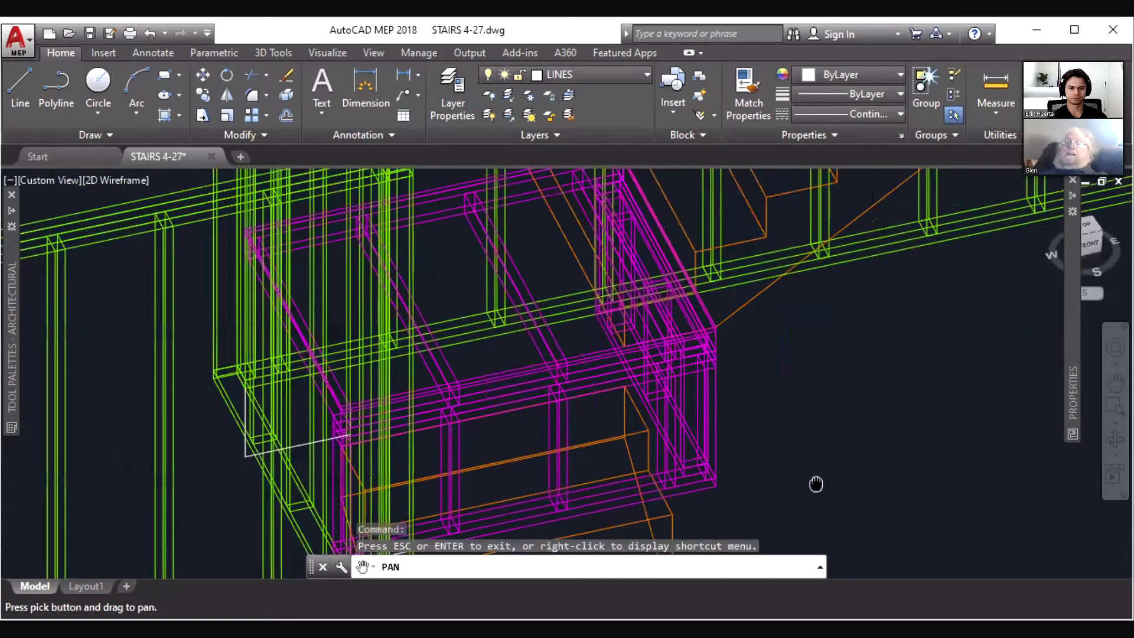
drag(815, 483, 681, 567)
key(Escape)
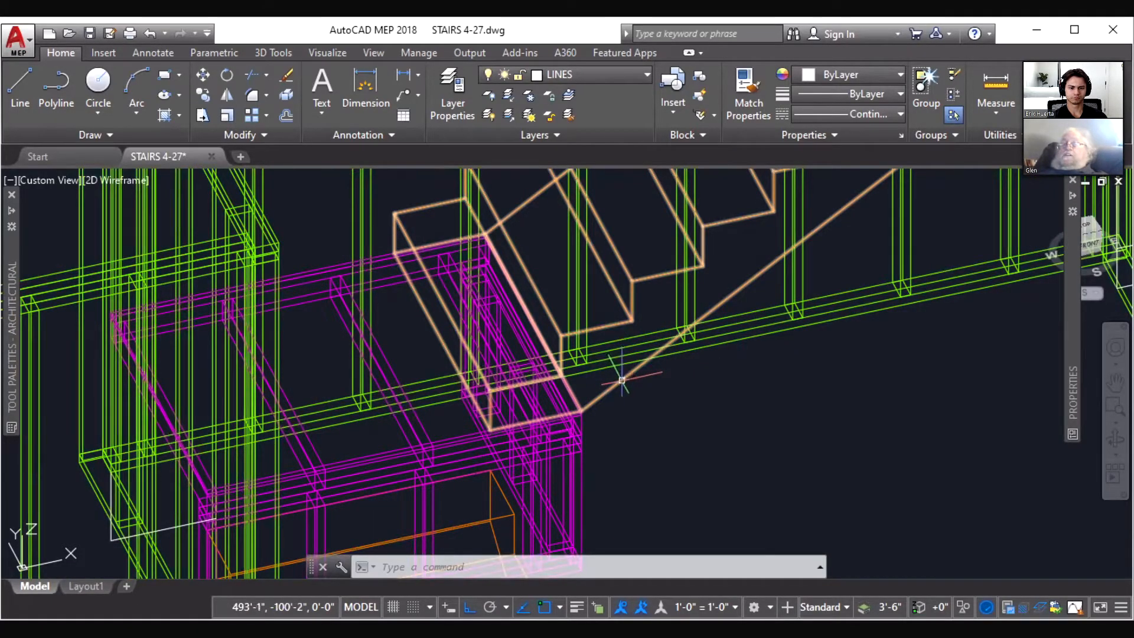
key(Escape)
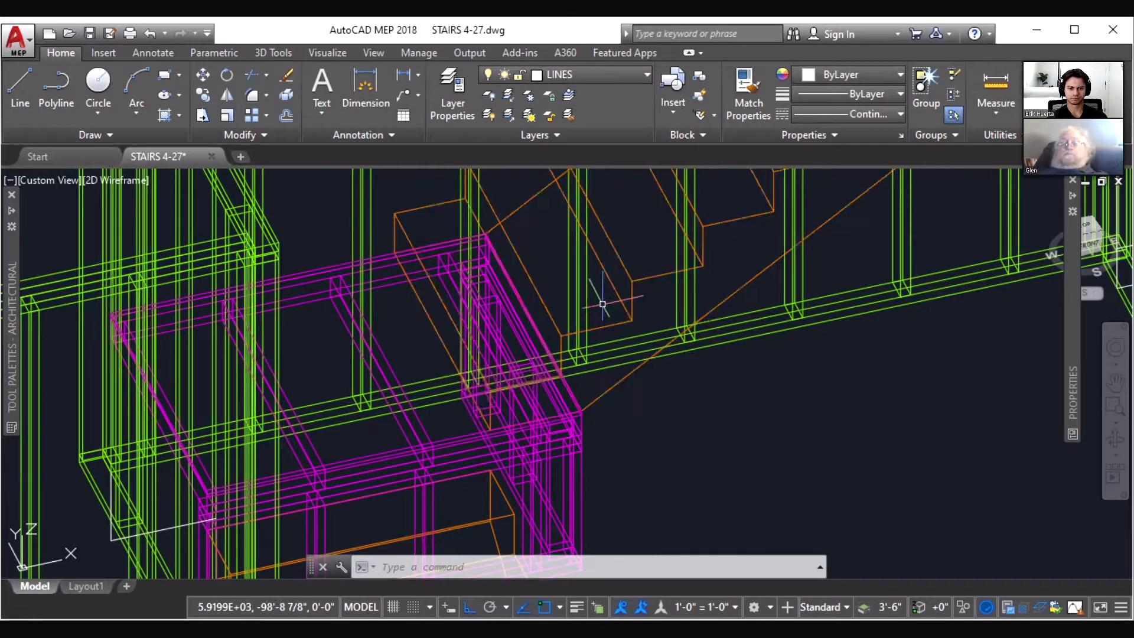
click(1112, 441)
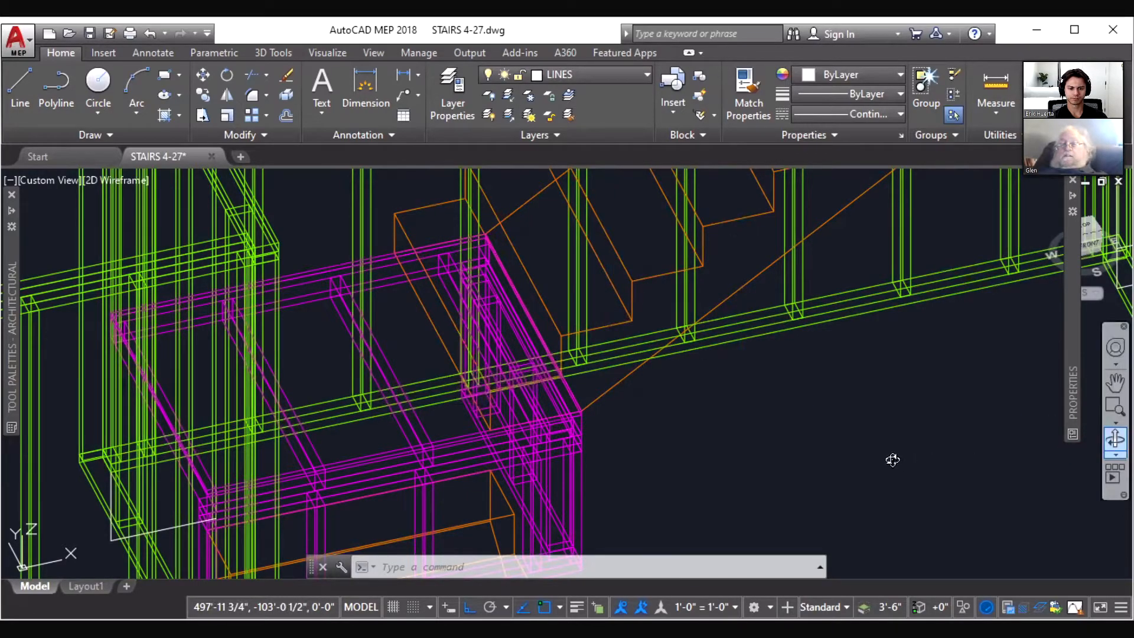
drag(885, 459, 817, 447)
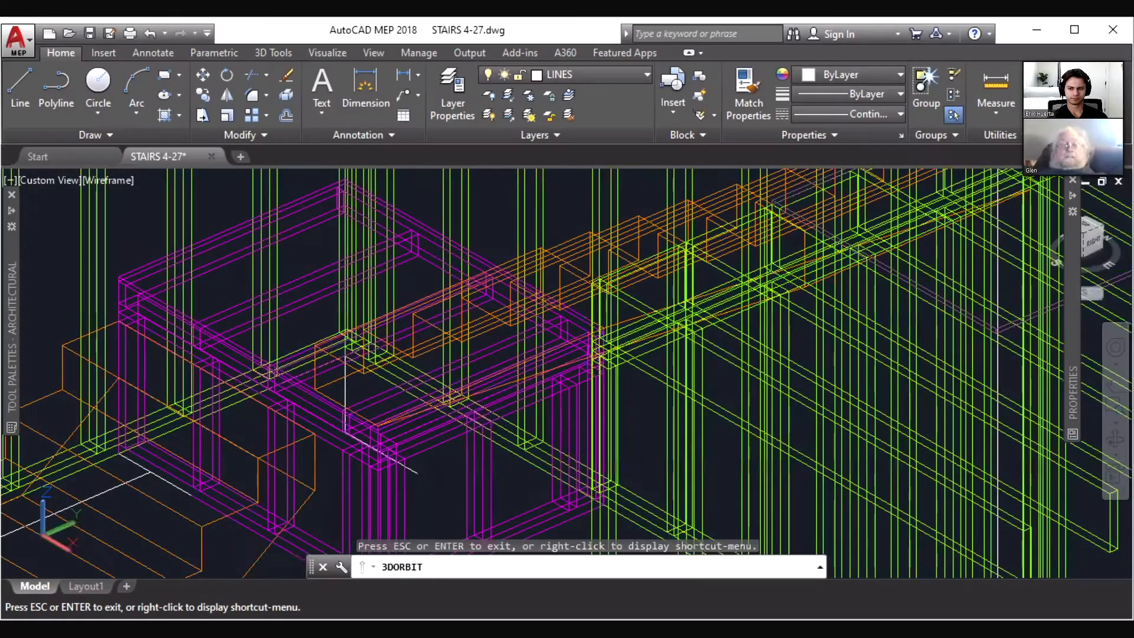
key(Escape)
right_click(425, 450)
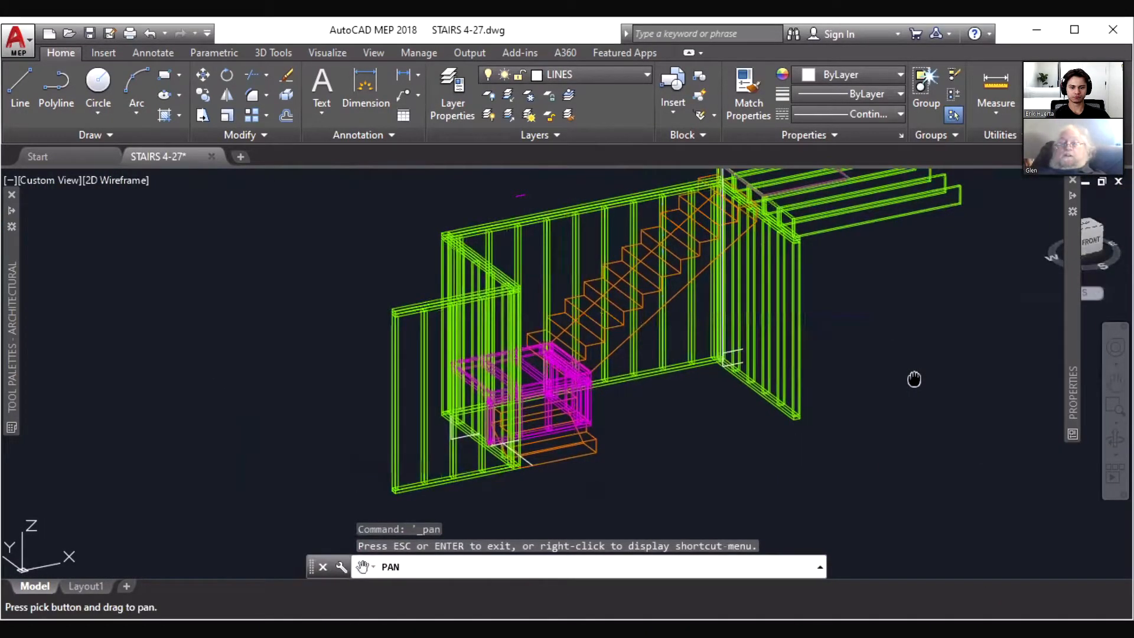
Examine the foot of the separate virtual stair flight that carries white treads and risers, away from the stairwell
mouse_move(914, 380)
middle_down()
mouse_move(846, 307)
mouse_move(895, 366)
mouse_move(679, 188)
middle_up()
middle_drag(845, 419, 831, 415)
drag(831, 415, 797, 387)
key(Escape)
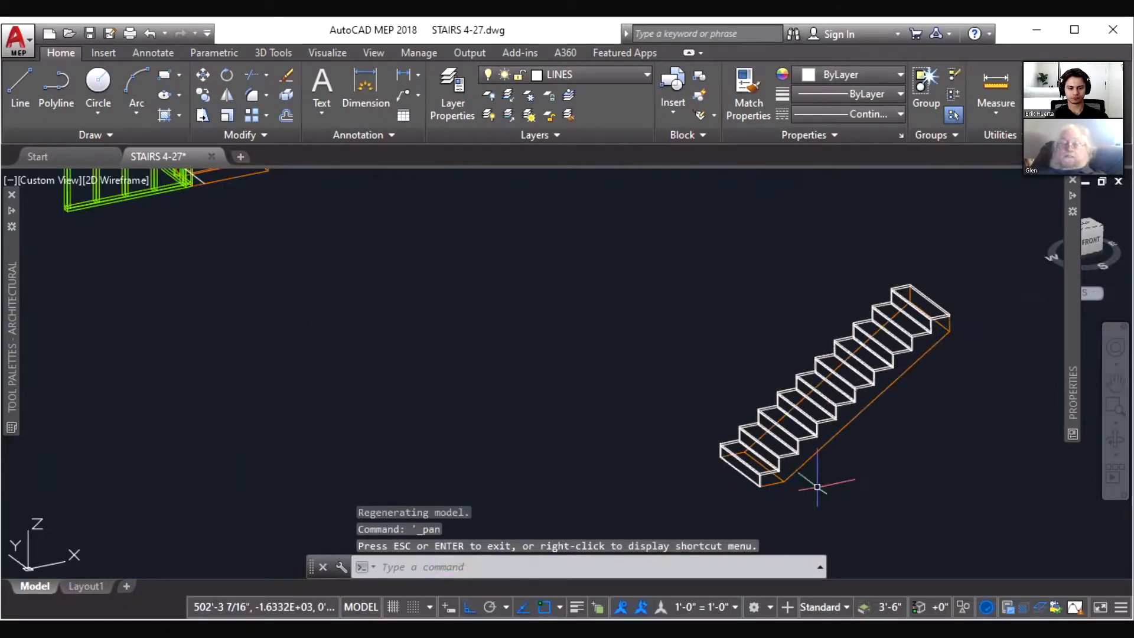
text(z)
key(Return)
click(803, 472)
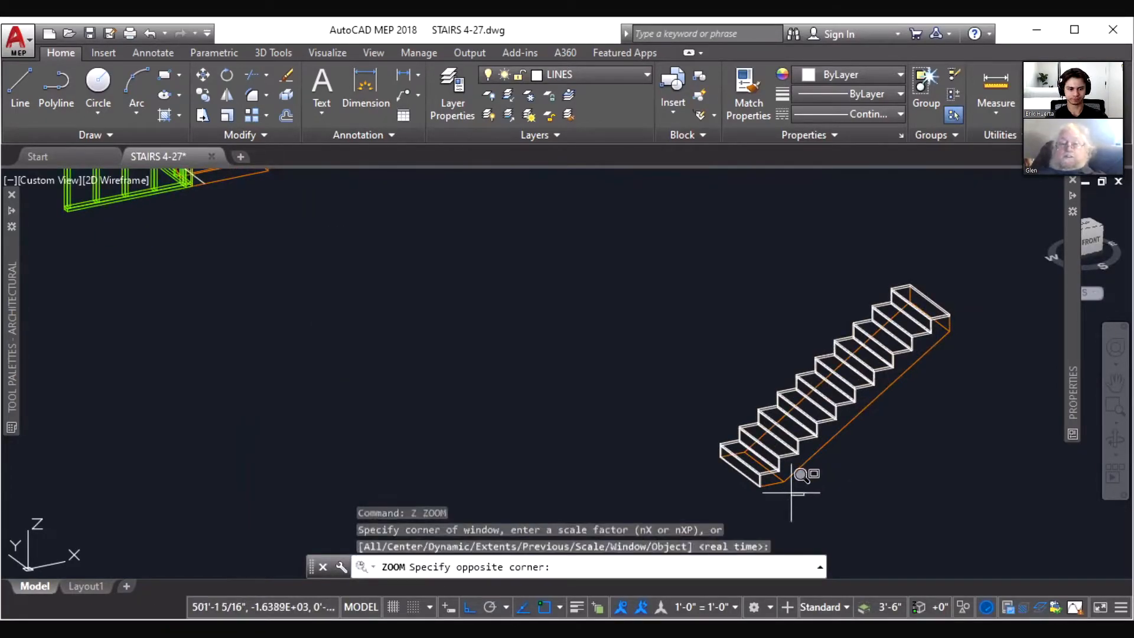
scroll(768, 473, up, 5)
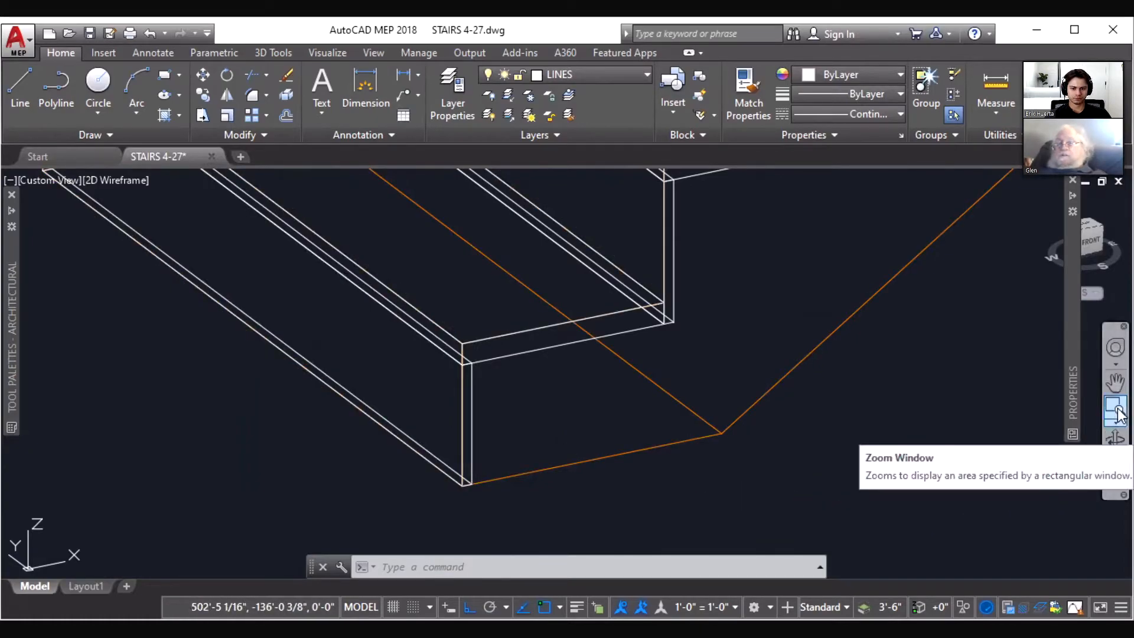
Examine how the white treads and risers meet further up the separate flight, in close-up and as a whole
click(1114, 382)
drag(828, 360, 678, 432)
drag(745, 355, 634, 462)
drag(663, 374, 662, 415)
drag(568, 417, 569, 427)
key(Escape)
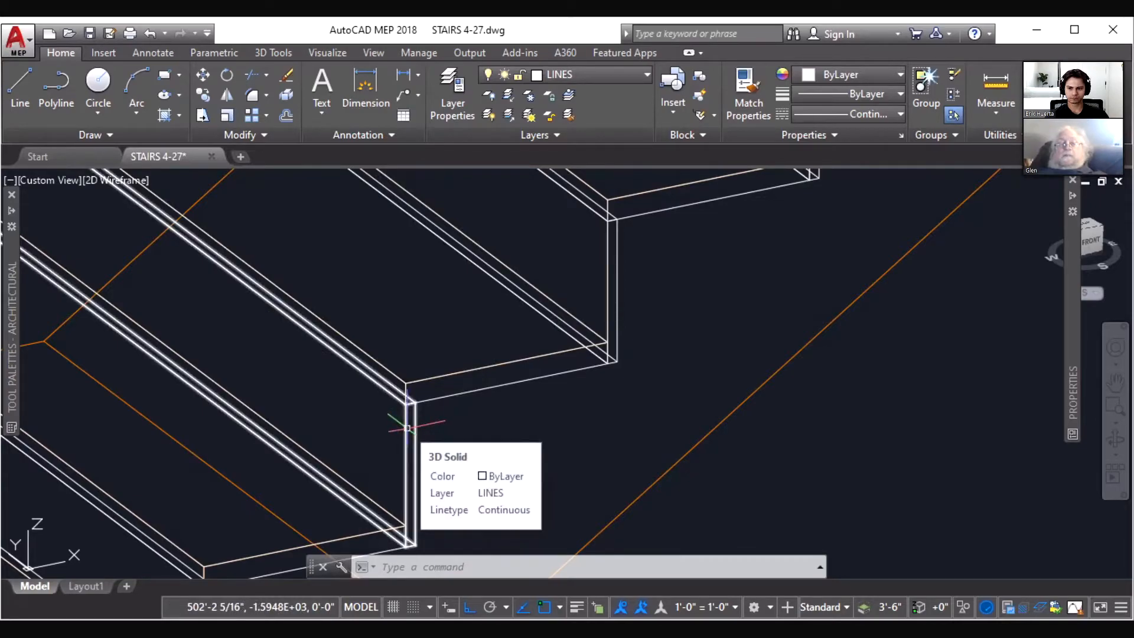
right_click(477, 333)
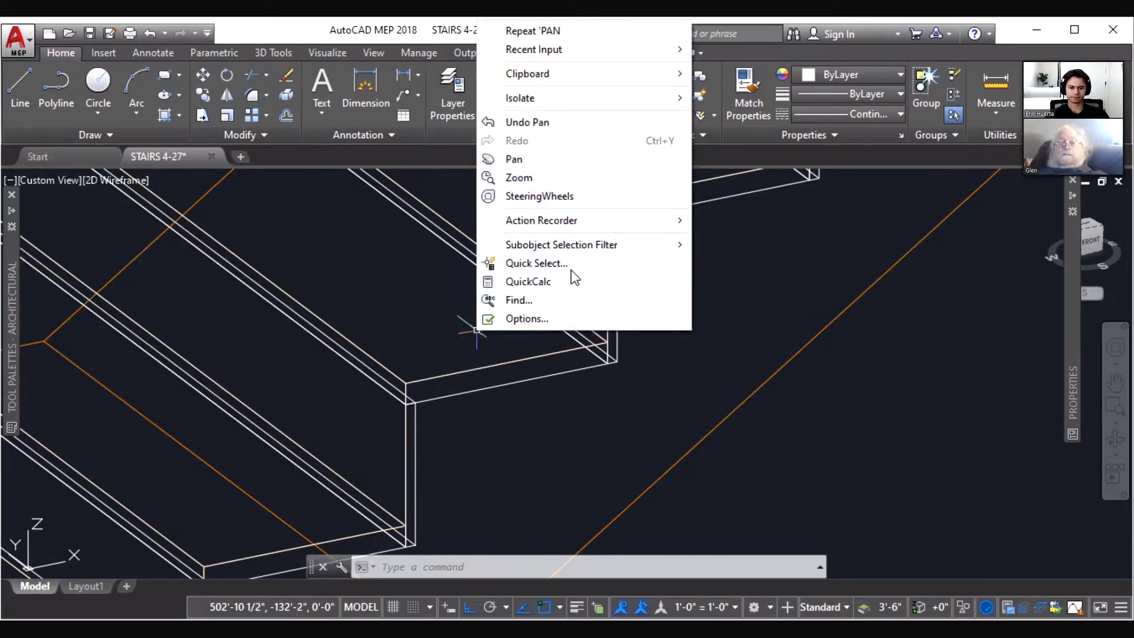
key(z)
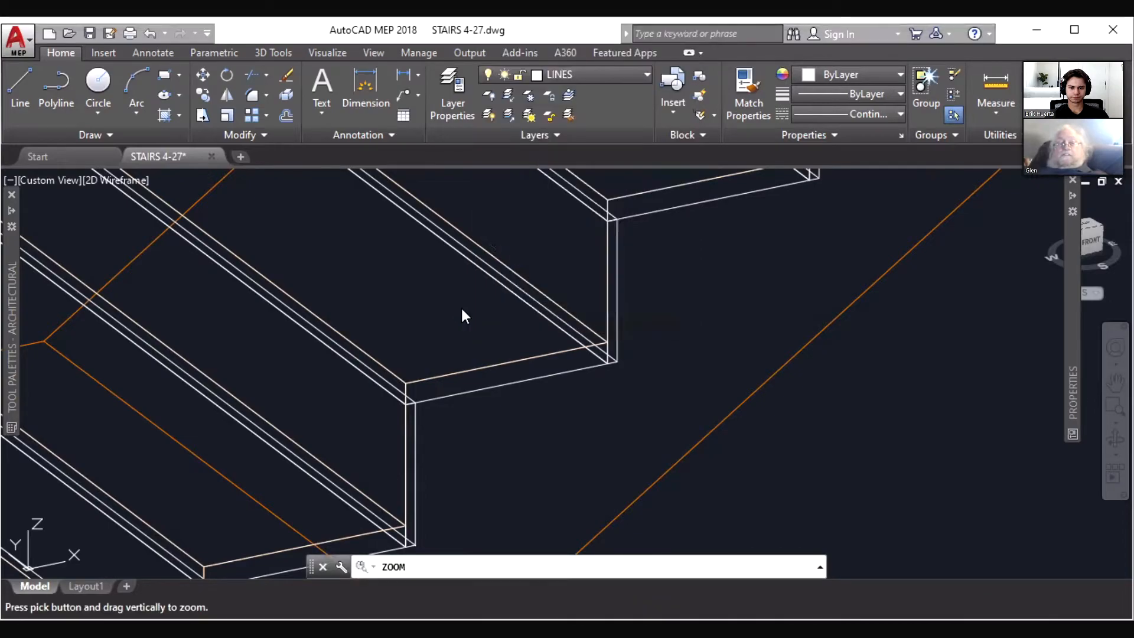
key(Escape)
right_click(461, 307)
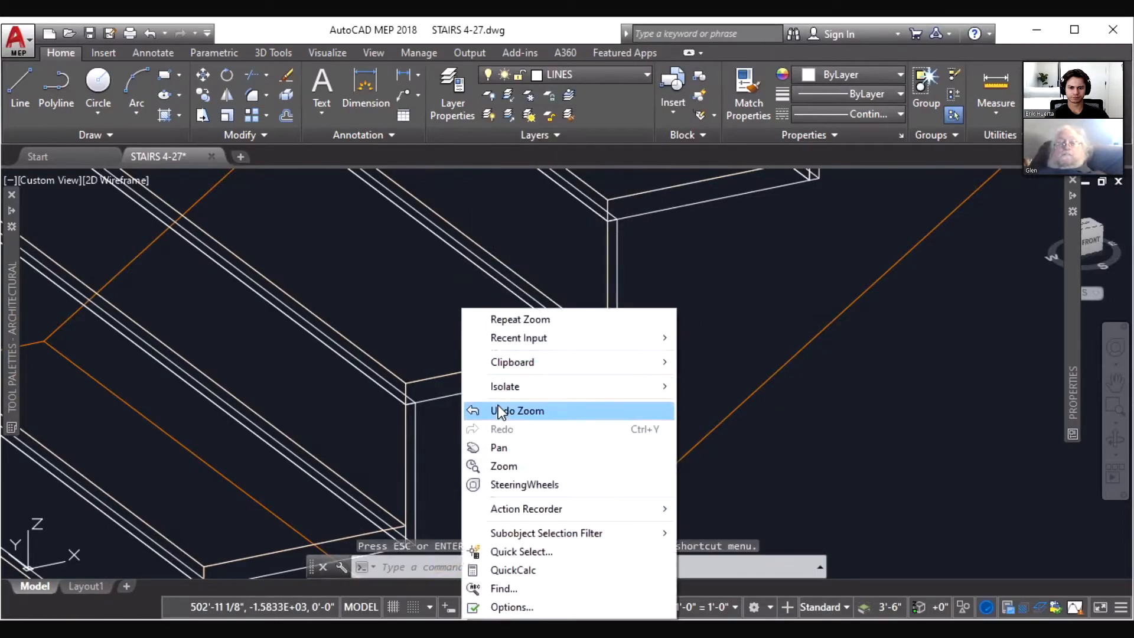
click(505, 467)
drag(498, 354, 519, 524)
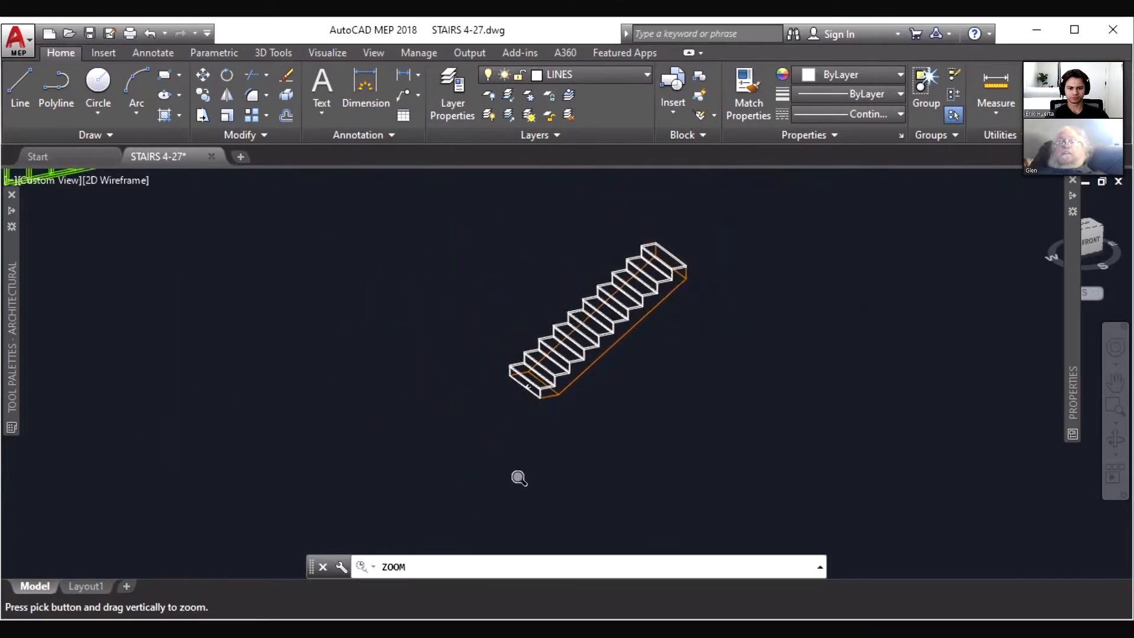
Copy the two lowest risers of the separate flight into the empty space in front of its first step
key(Escape)
text(z)
key(Return)
click(574, 409)
click(524, 386)
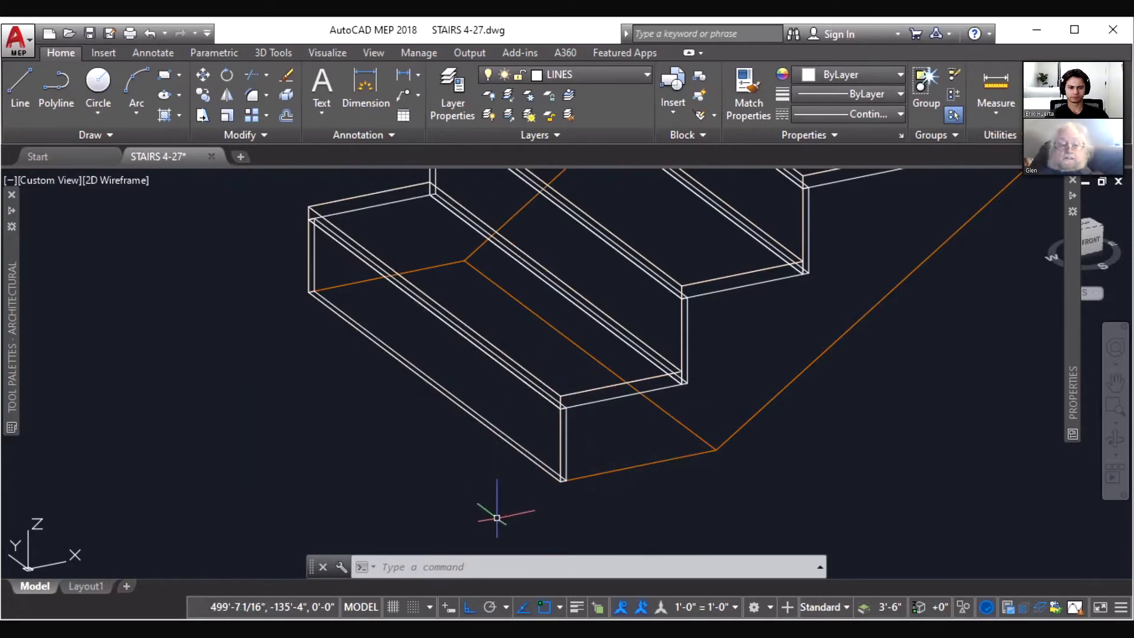
text(cp)
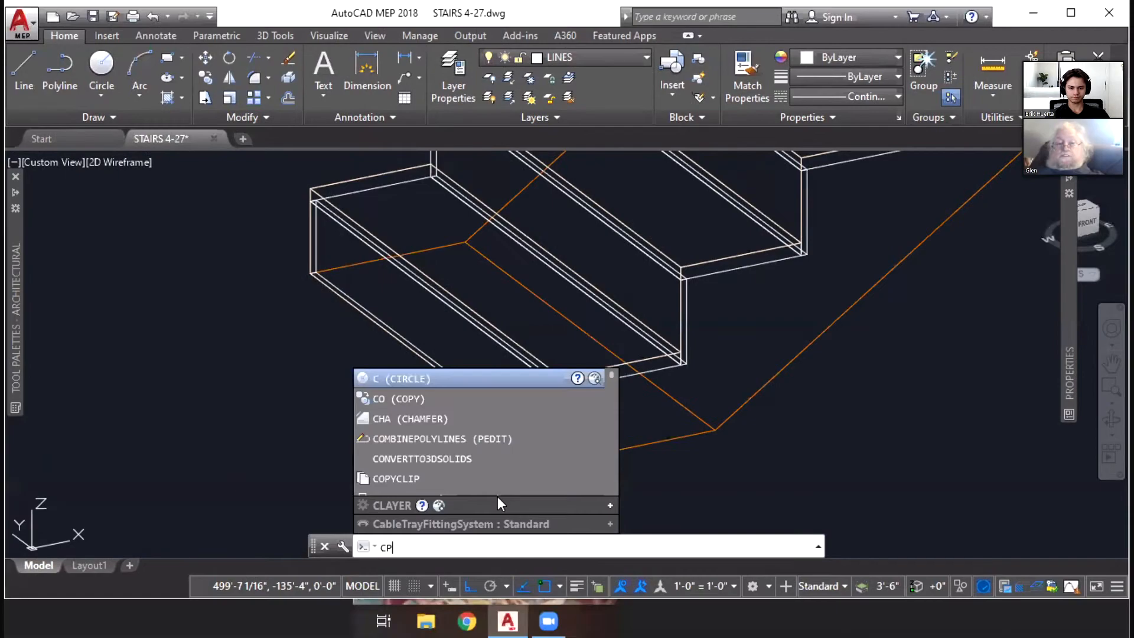
key(Return)
click(522, 453)
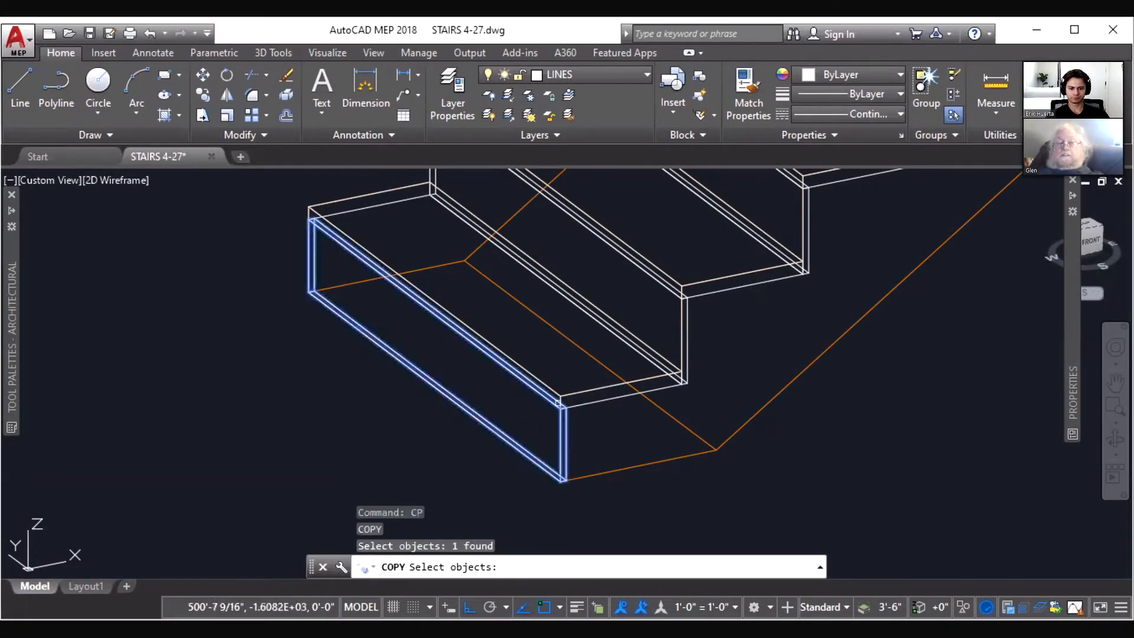
click(681, 338)
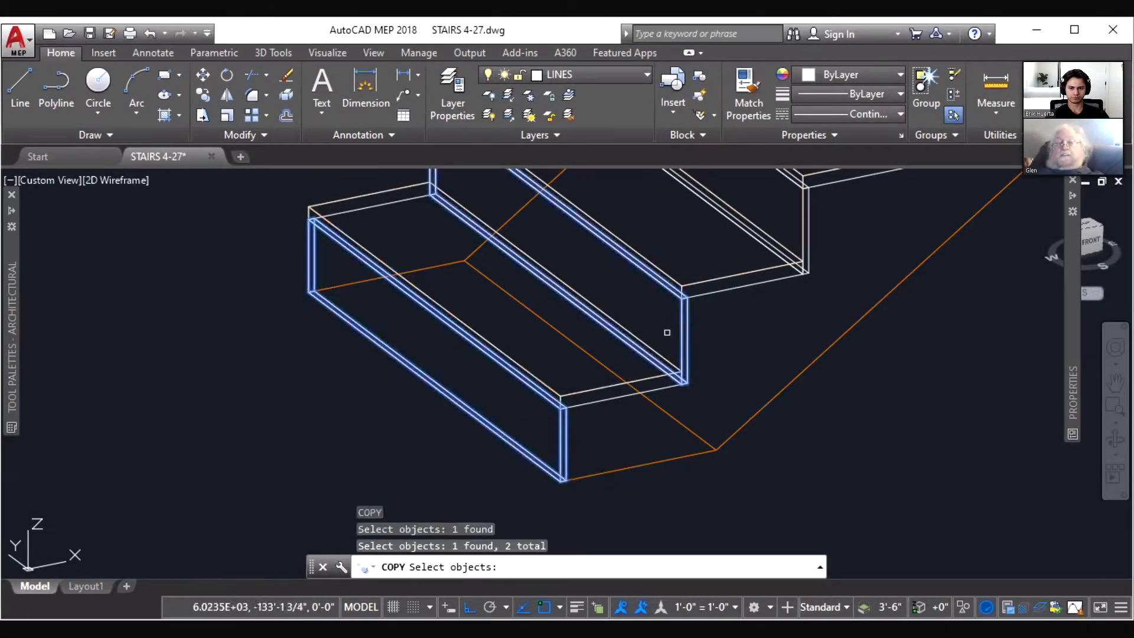
key(Return)
click(665, 325)
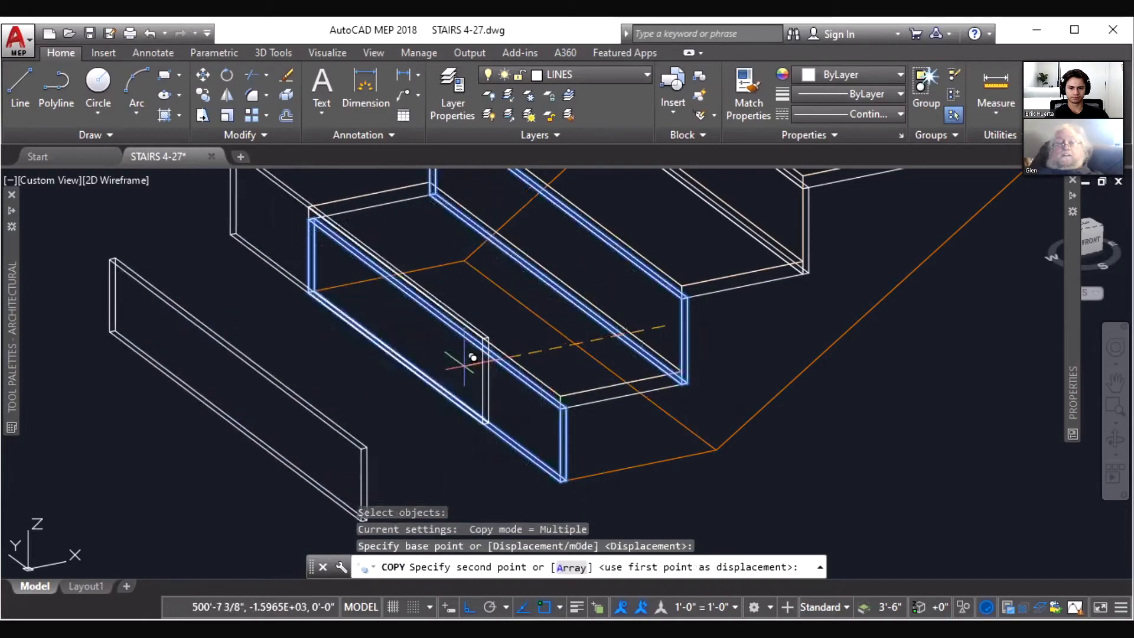
click(367, 406)
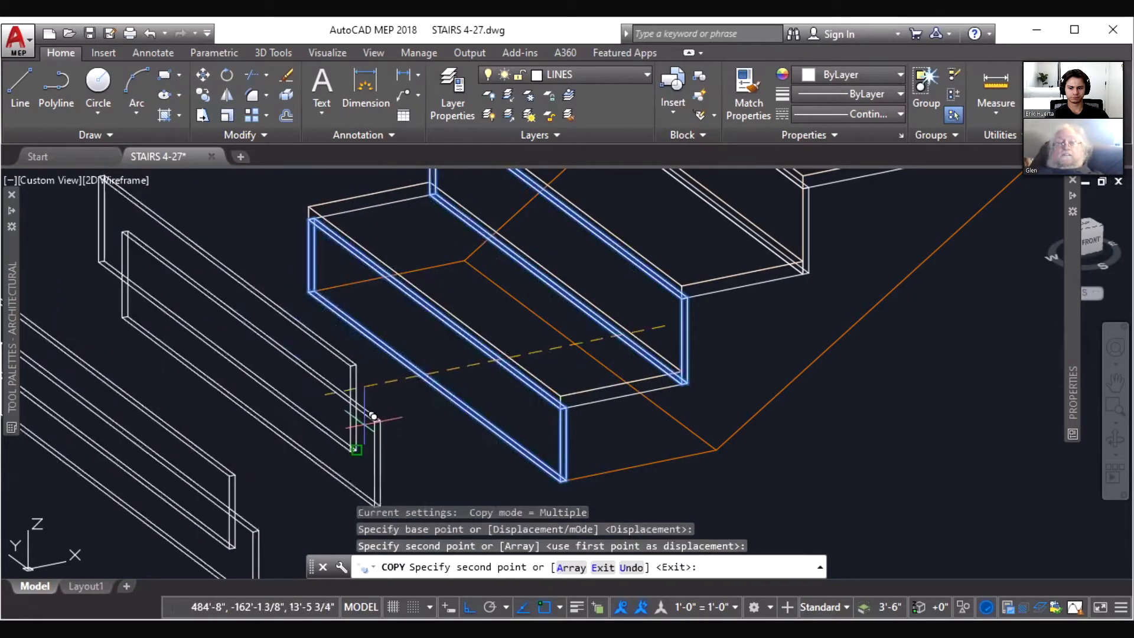
key(Escape)
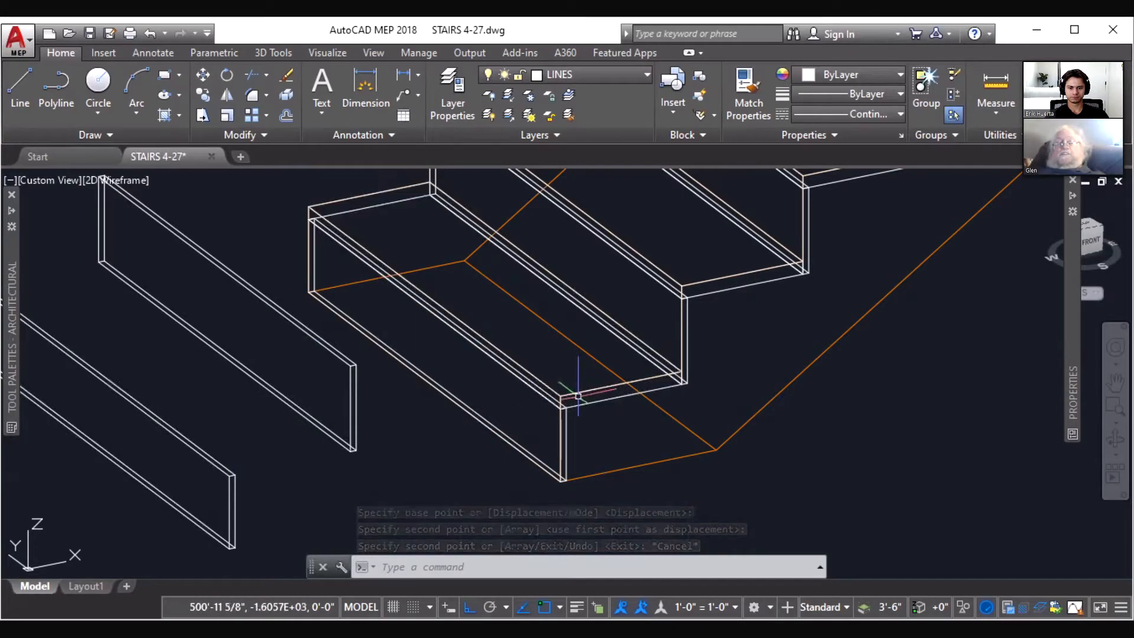
key(Escape)
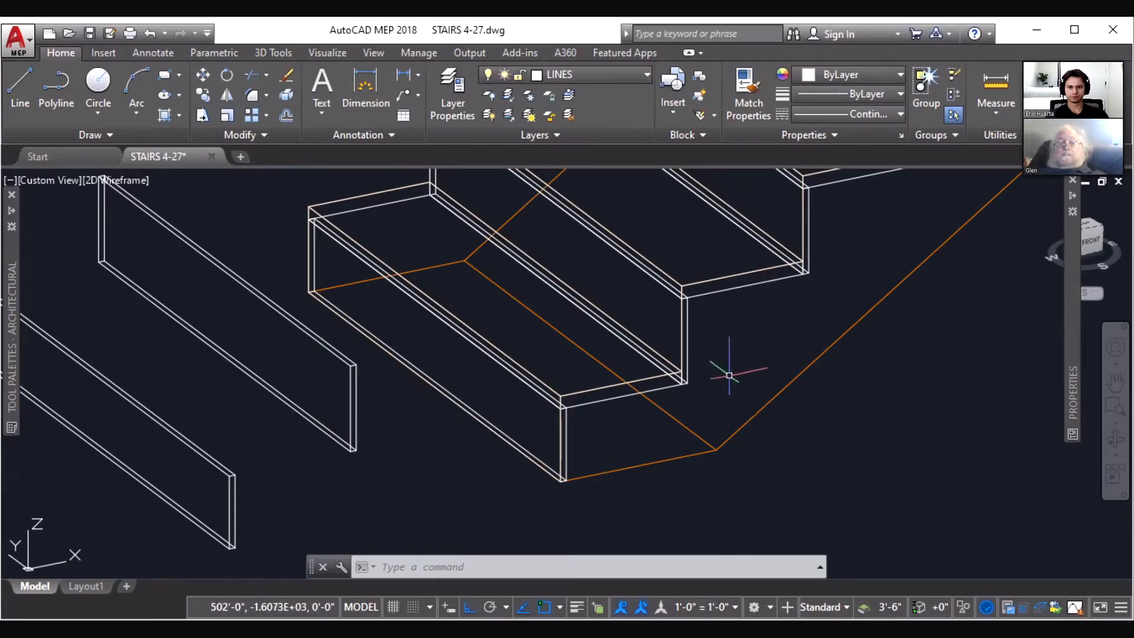
Erase the orange virtual stair solid from the separate flight, keeping its white treads and risers
right_click(710, 394)
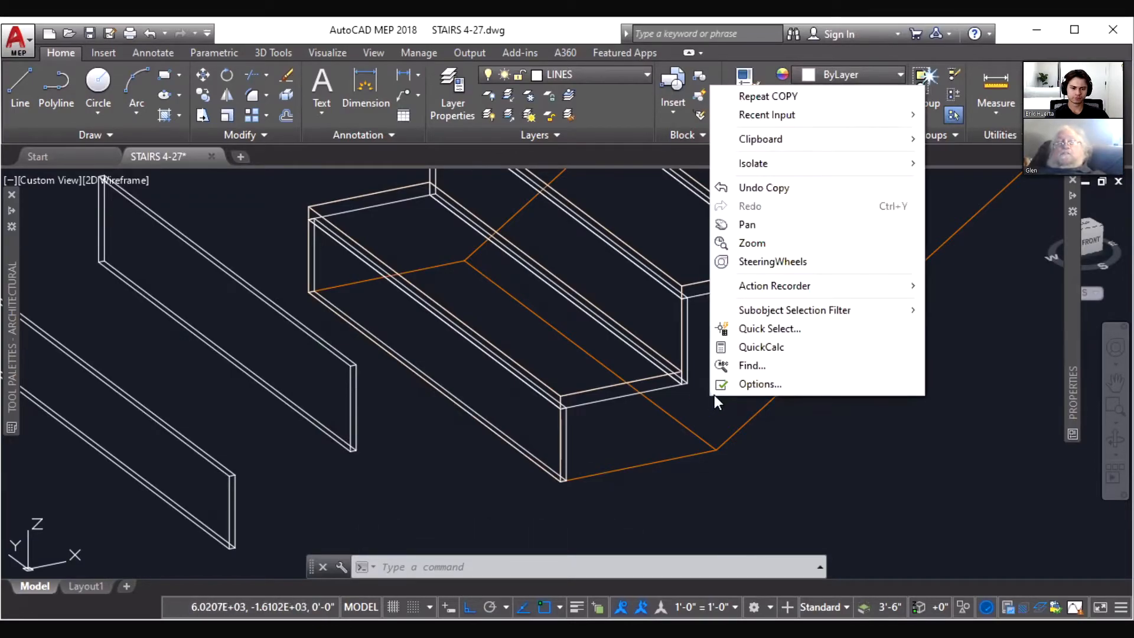
key(Escape)
key(Escape)
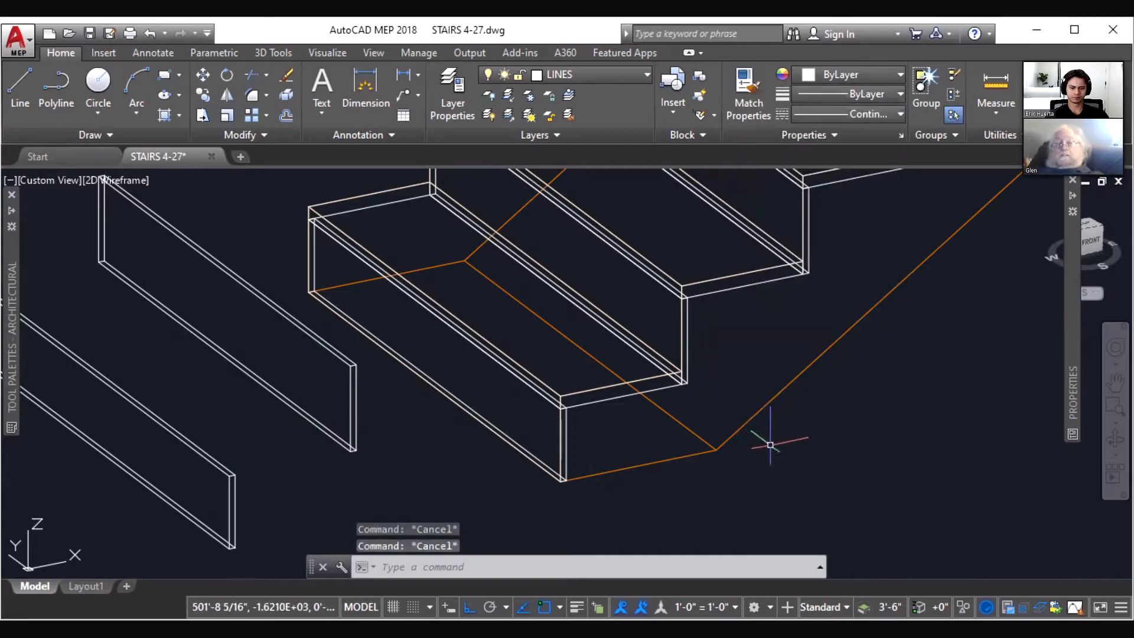
right_click(775, 454)
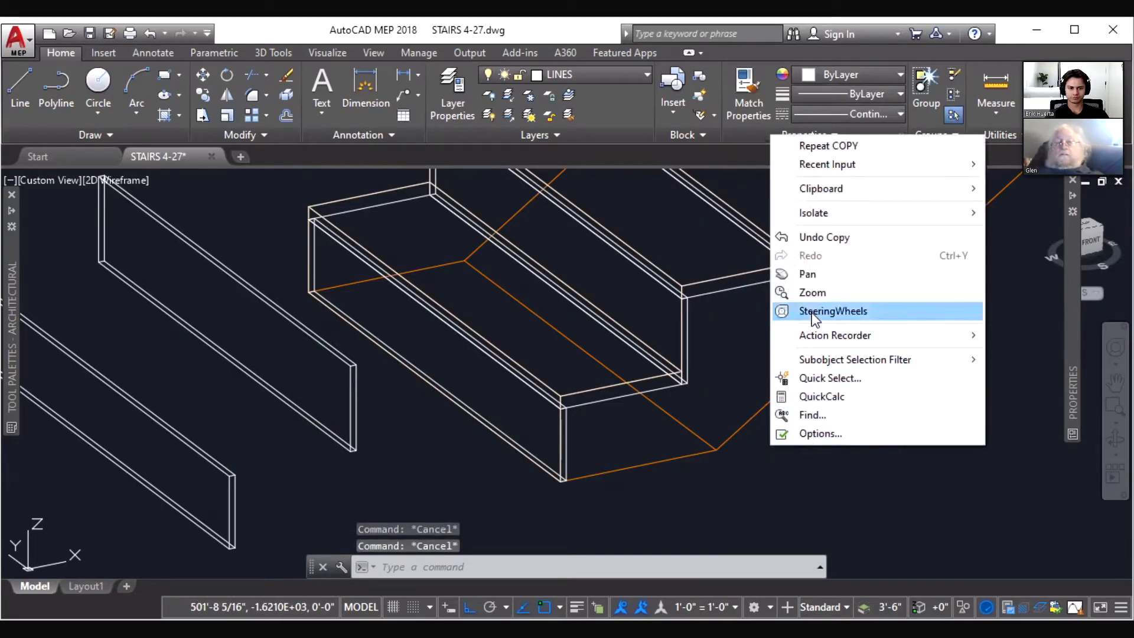
click(806, 292)
drag(807, 295, 713, 384)
key(Escape)
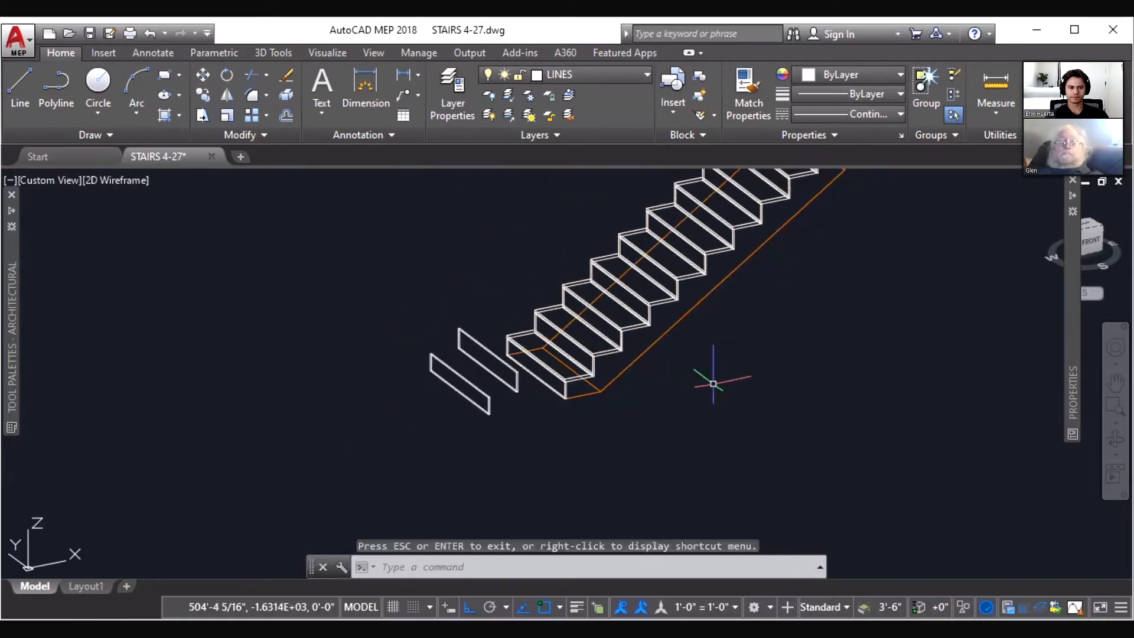
text(e)
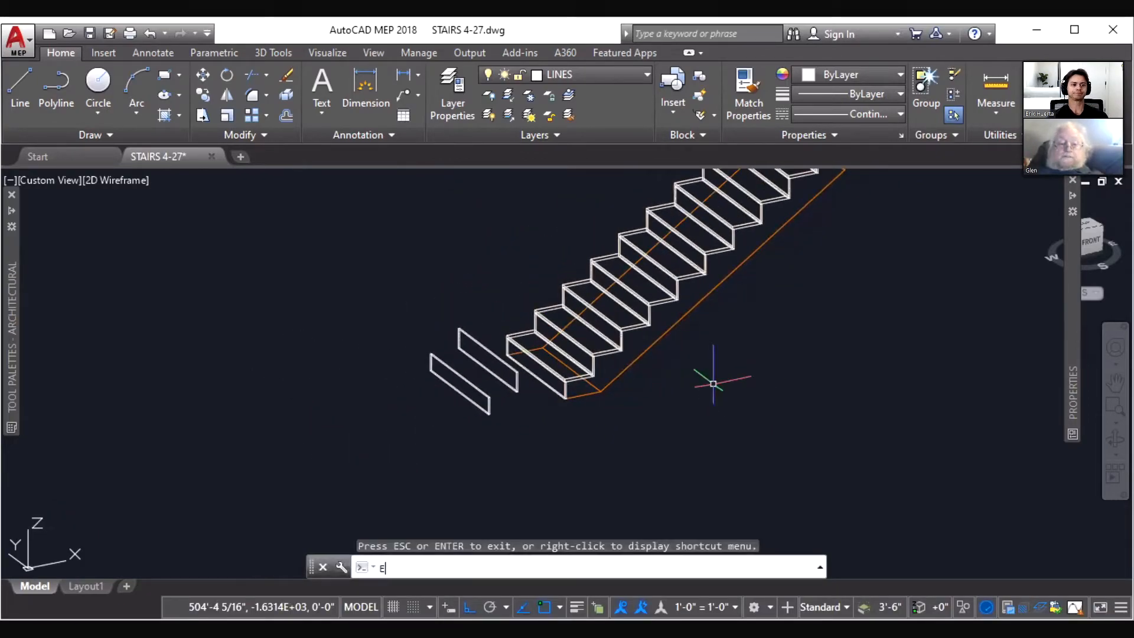
key(Return)
click(665, 337)
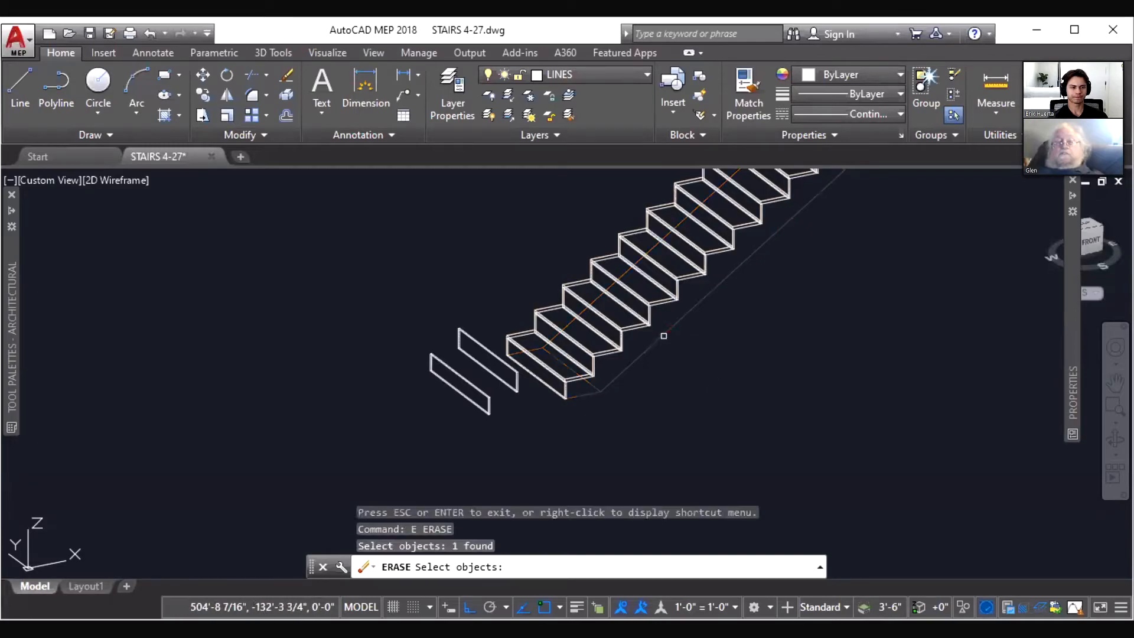
key(Return)
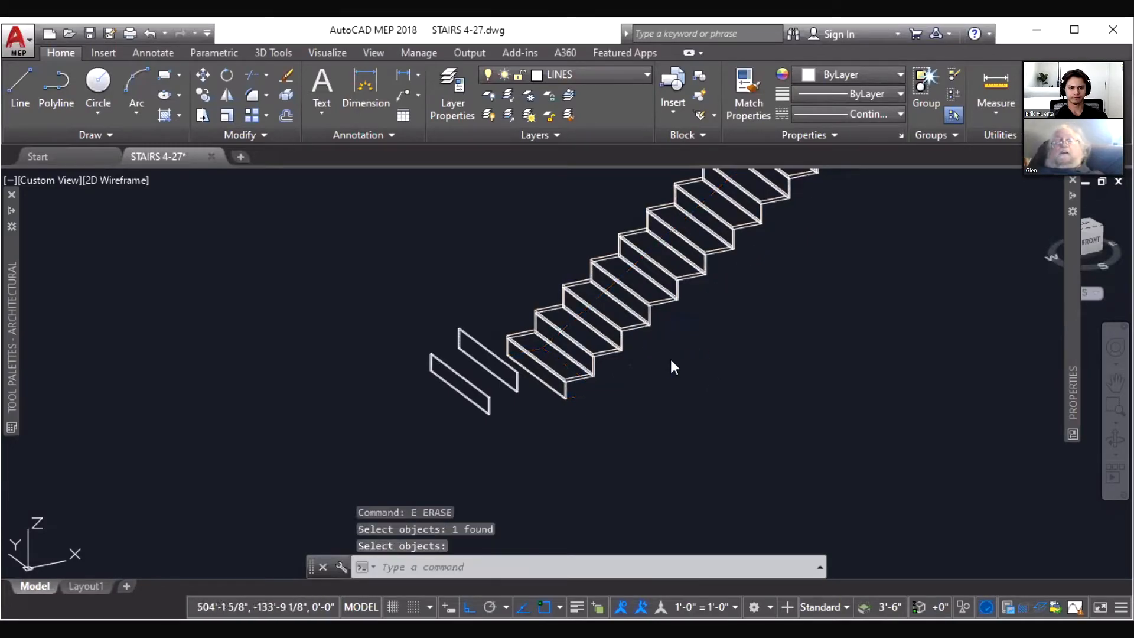
Turn on the STRINGERS layer
right_click(671, 359)
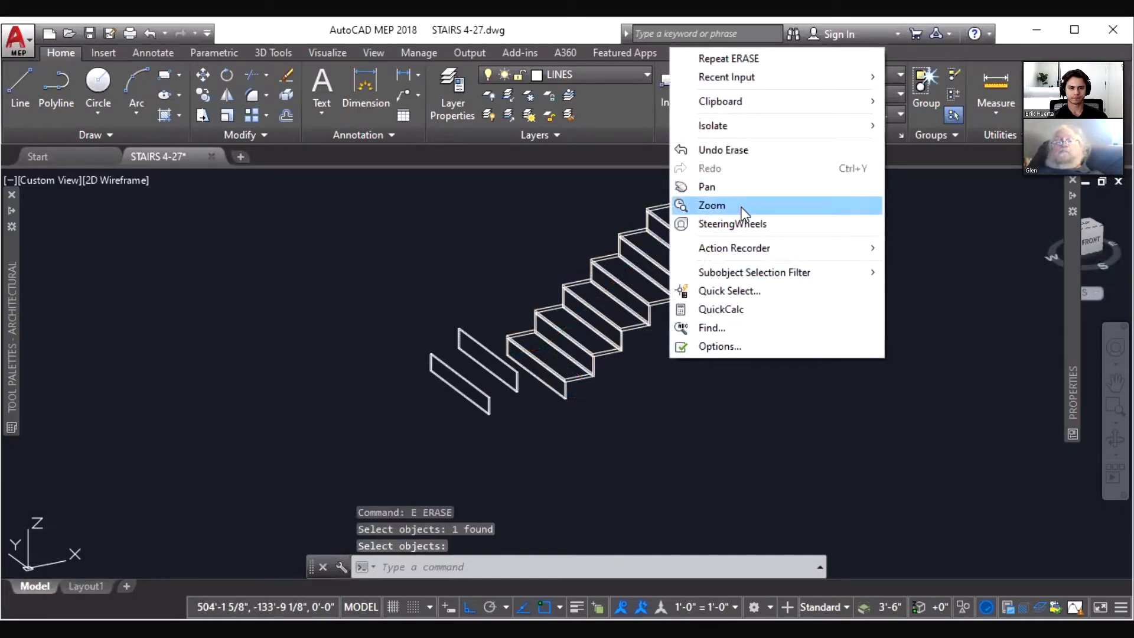
middle_drag(691, 213, 601, 350)
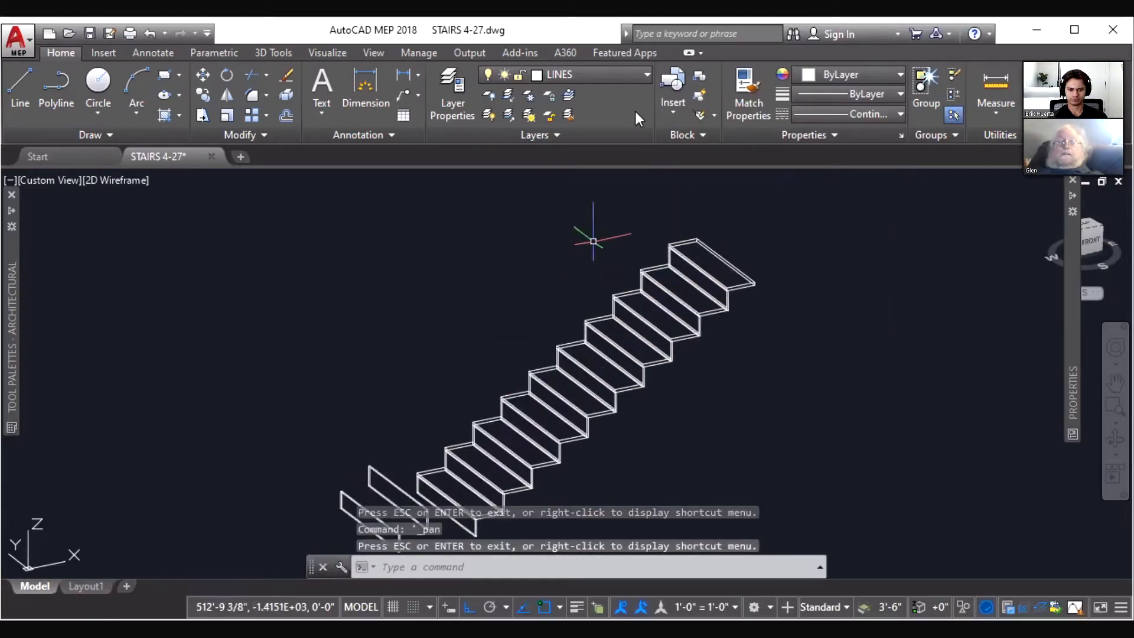
click(648, 75)
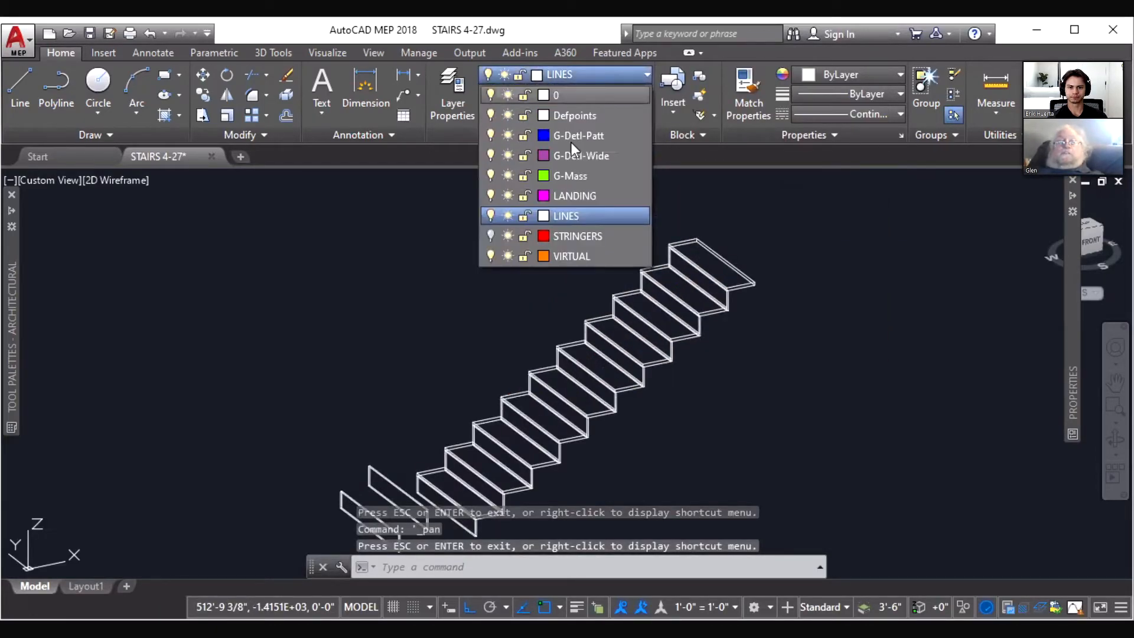
click(490, 234)
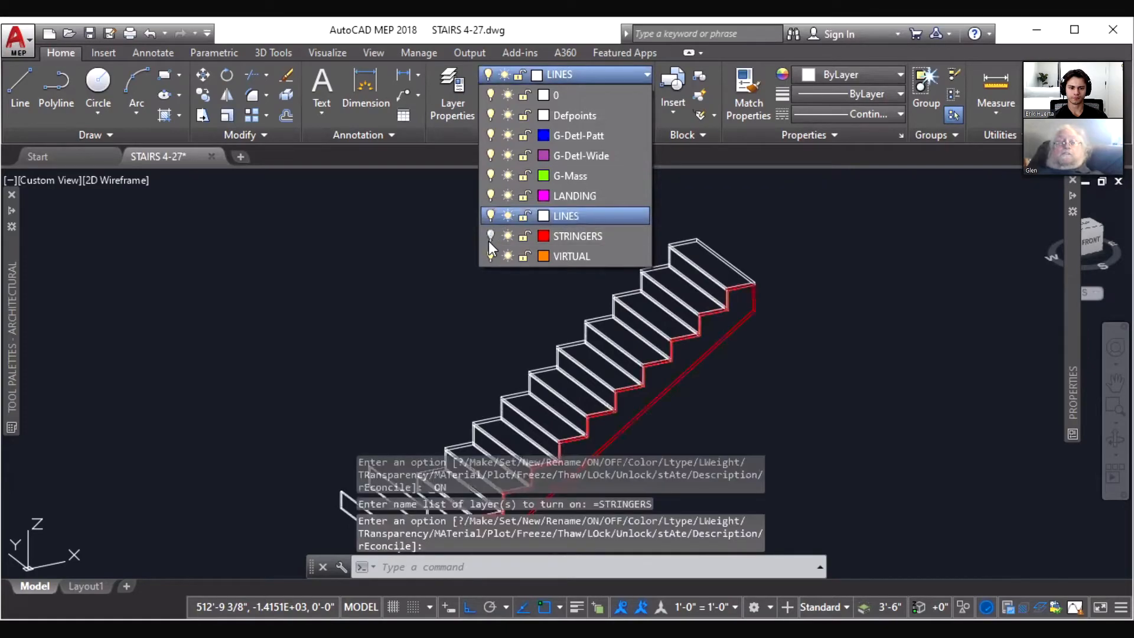
Examine the foot of the separate flight's red stringer, including its notch behind the lowest riser
right_click(409, 331)
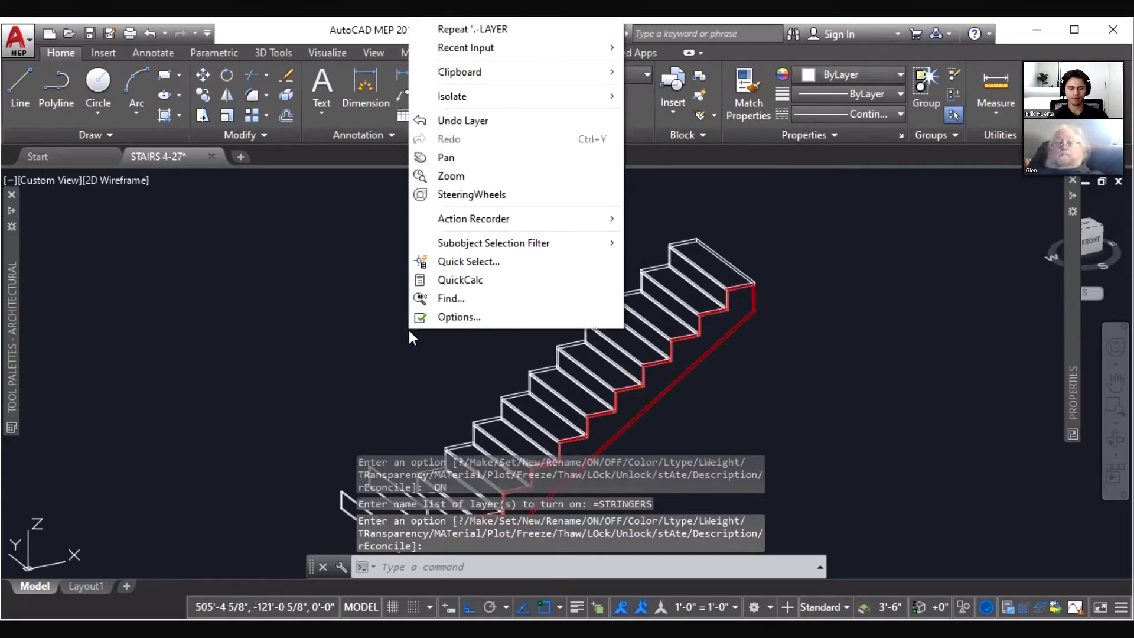
click(442, 158)
mouse_move(438, 349)
mouse_down()
mouse_move(445, 283)
mouse_move(458, 323)
mouse_up()
key(Escape)
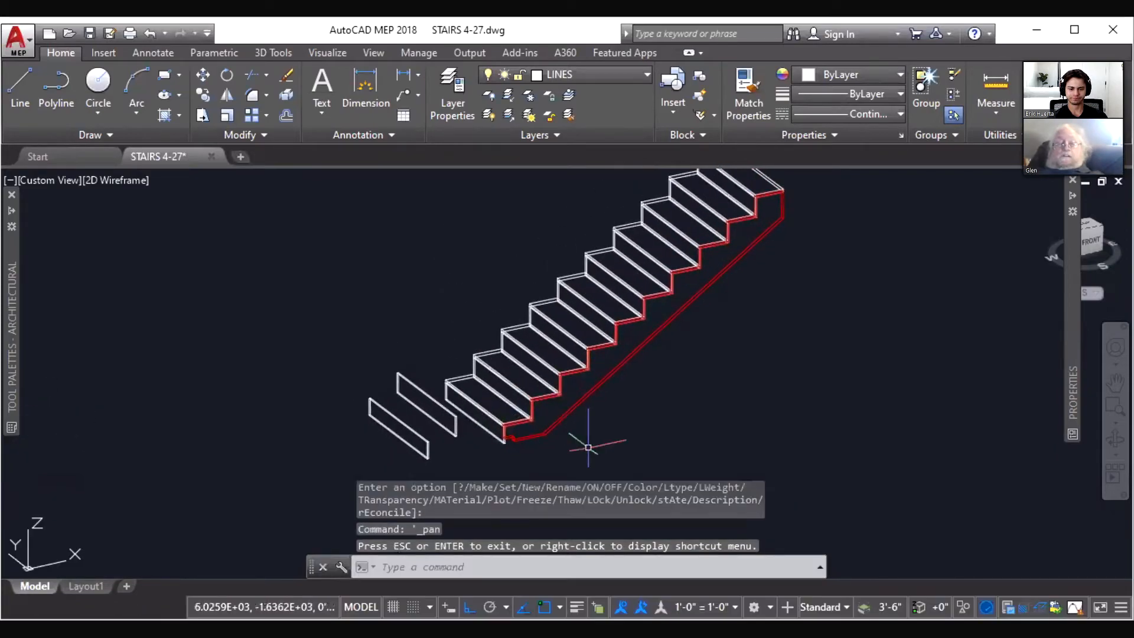
text(z)
key(Return)
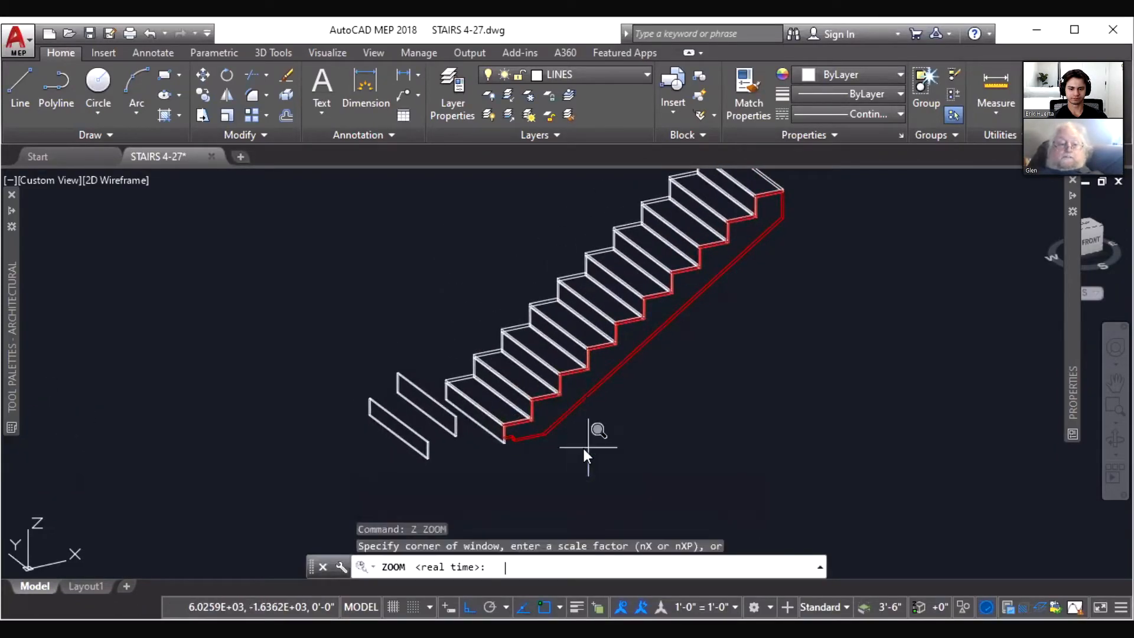
click(579, 447)
click(487, 382)
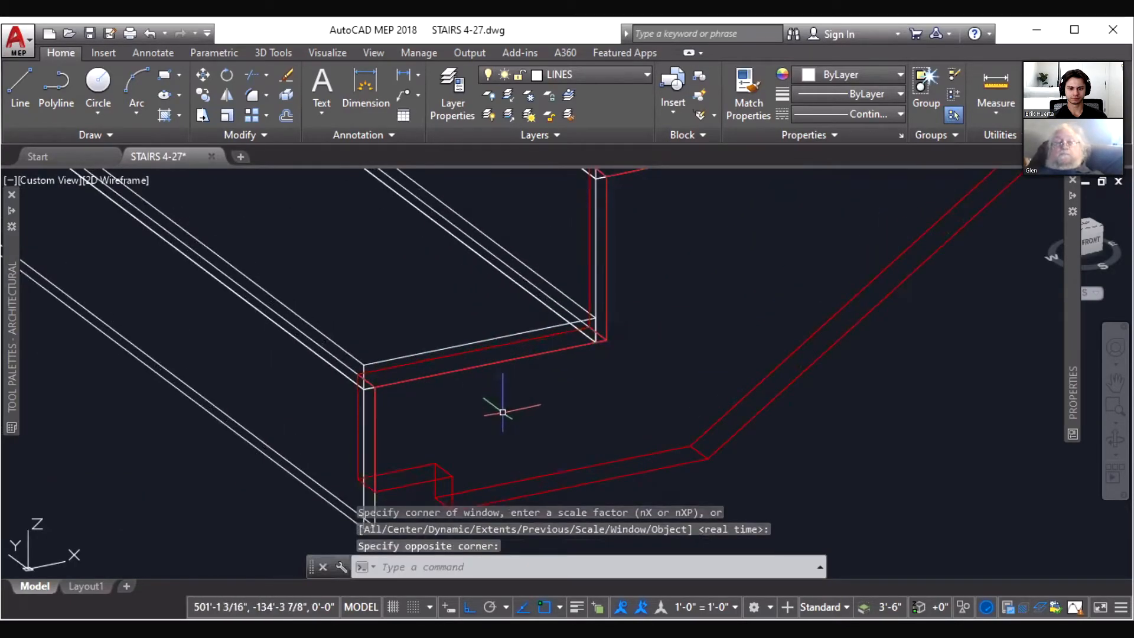
right_click(503, 421)
click(539, 240)
drag(538, 421, 539, 382)
key(Escape)
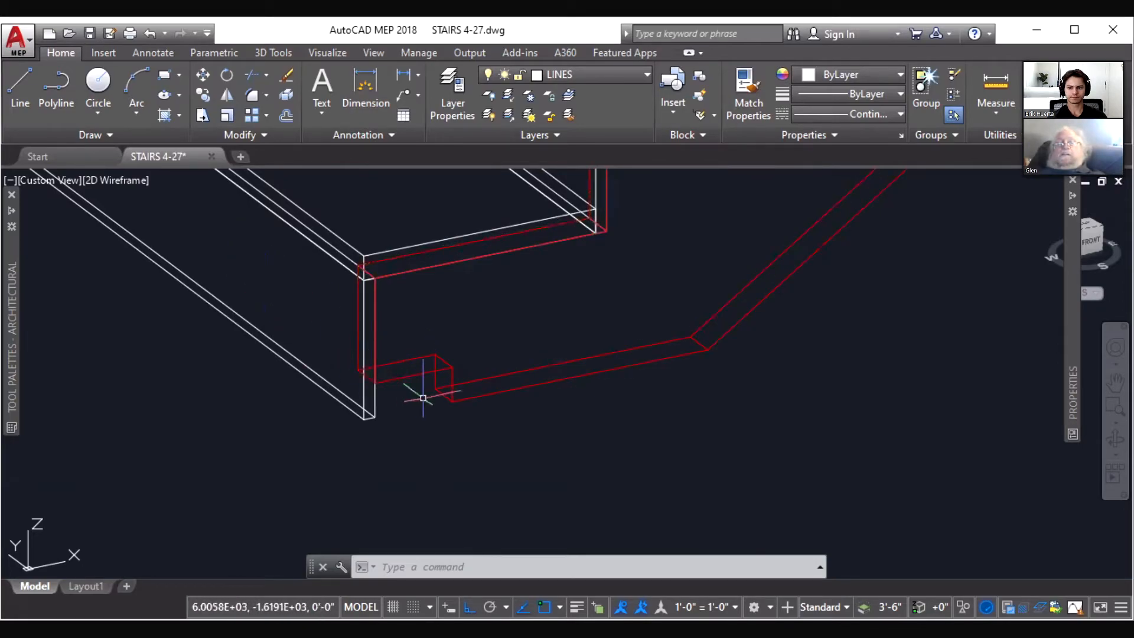
click(423, 372)
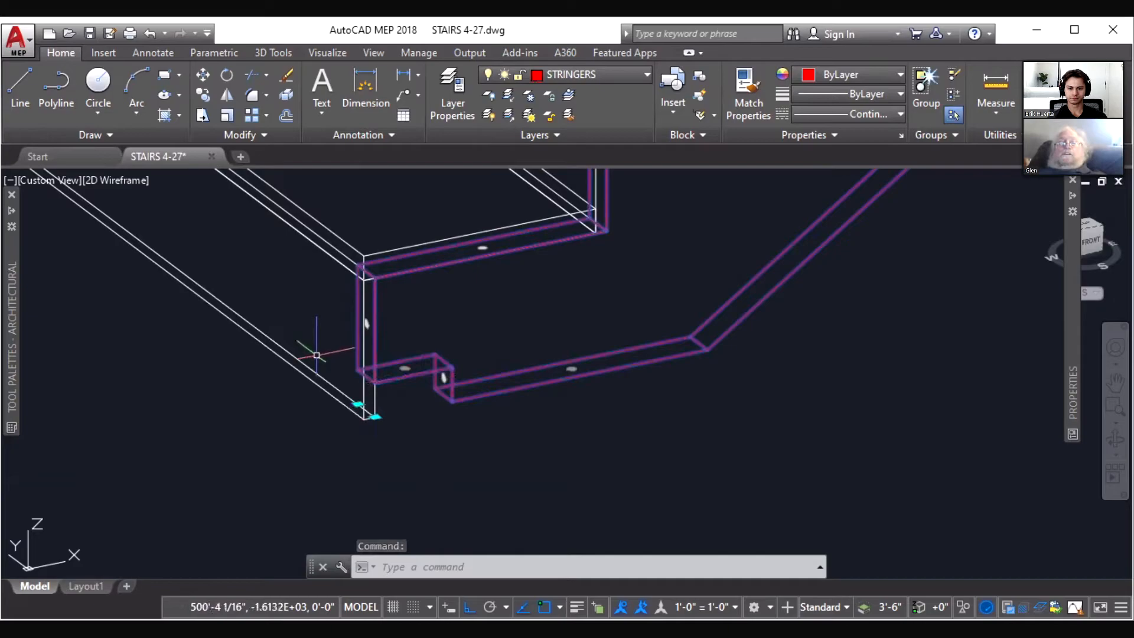
key(Escape)
Erase the orange virtual stair solid of the upper flight above the landing in the stairwell, keeping the red stringers
right_click(335, 353)
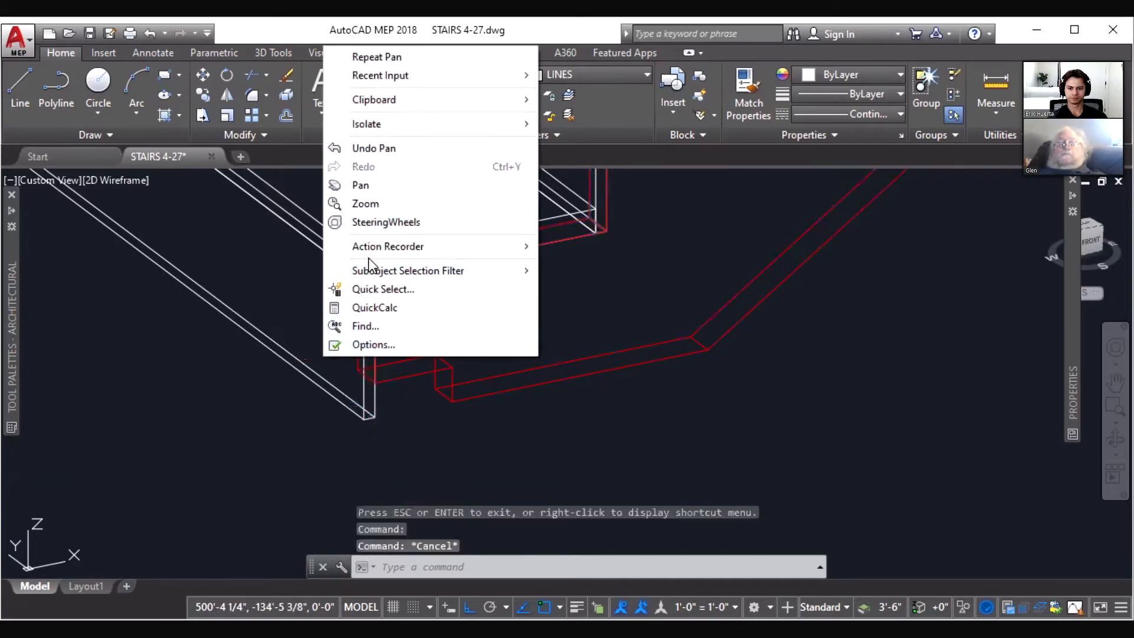
click(367, 203)
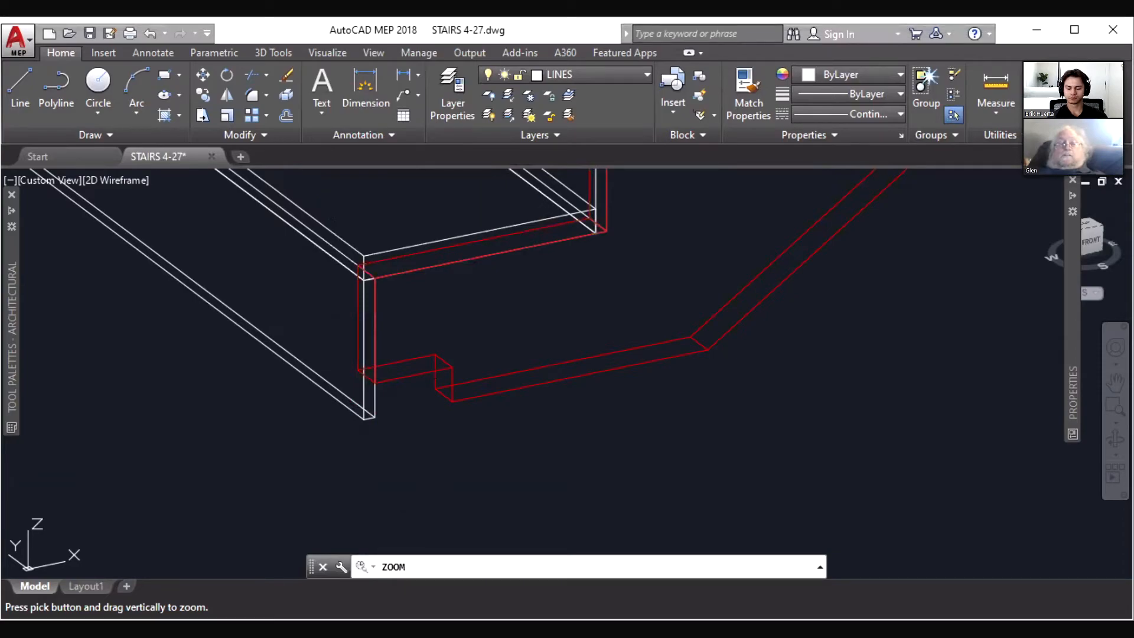
drag(427, 362, 448, 531)
key(Escape)
right_click(453, 254)
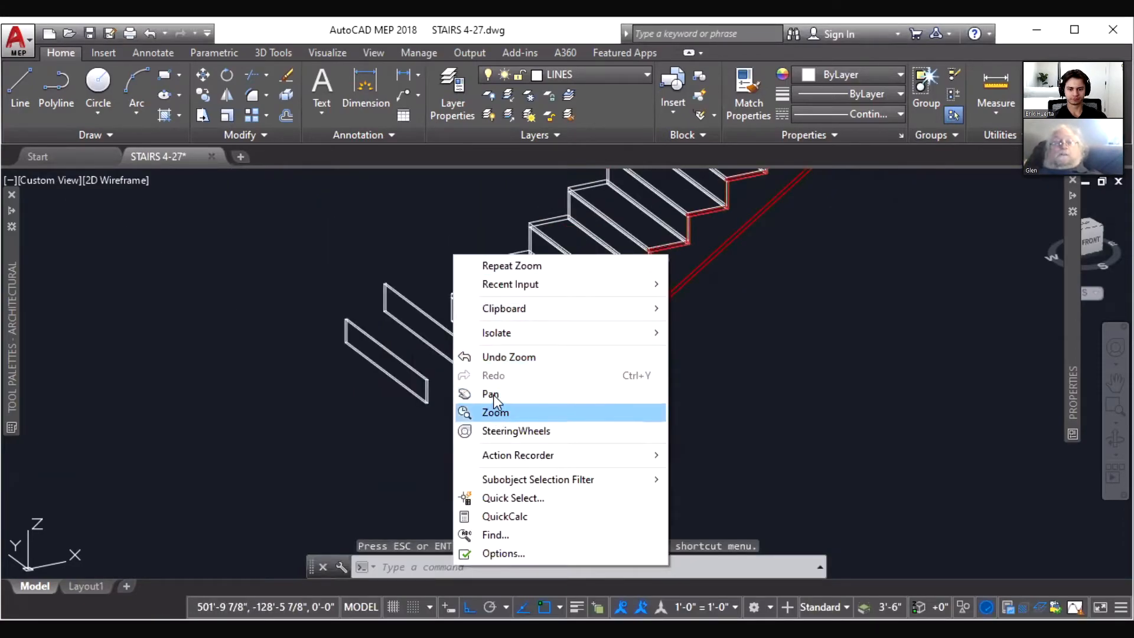
click(494, 411)
mouse_move(483, 277)
mouse_down()
mouse_move(494, 420)
mouse_move(490, 280)
mouse_move(478, 375)
mouse_up()
key(Escape)
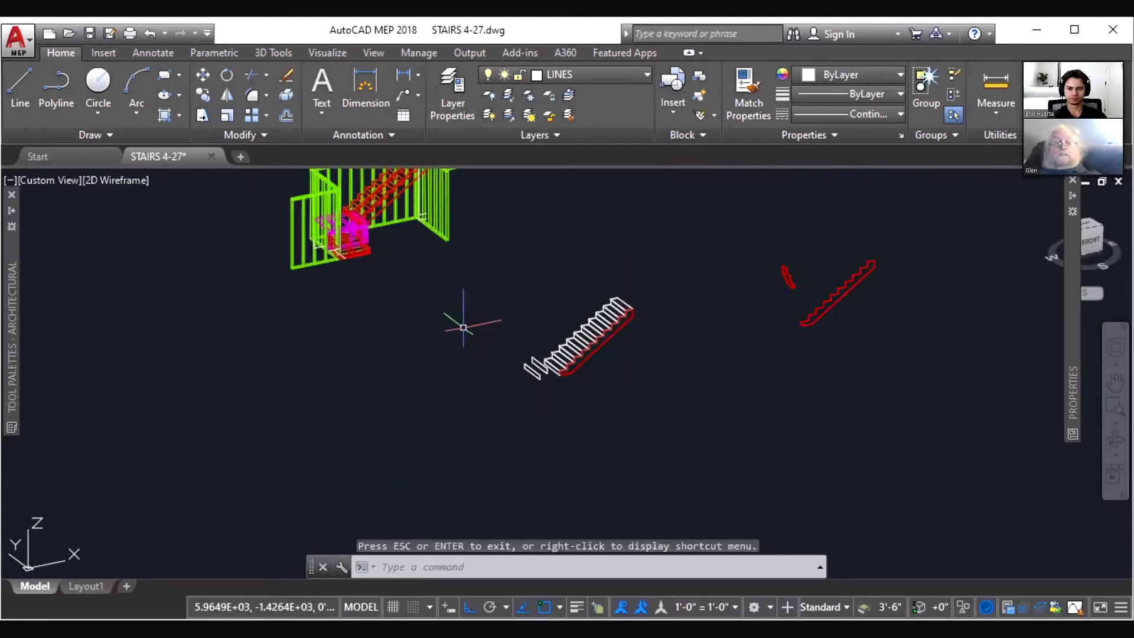
text(z)
key(Return)
click(539, 397)
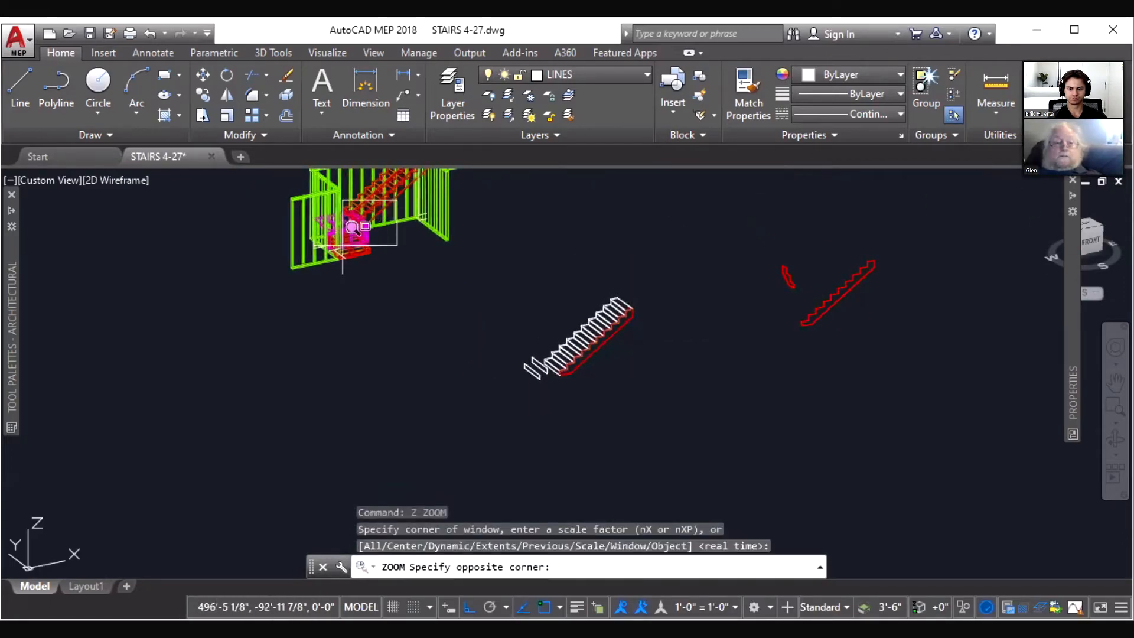
click(338, 238)
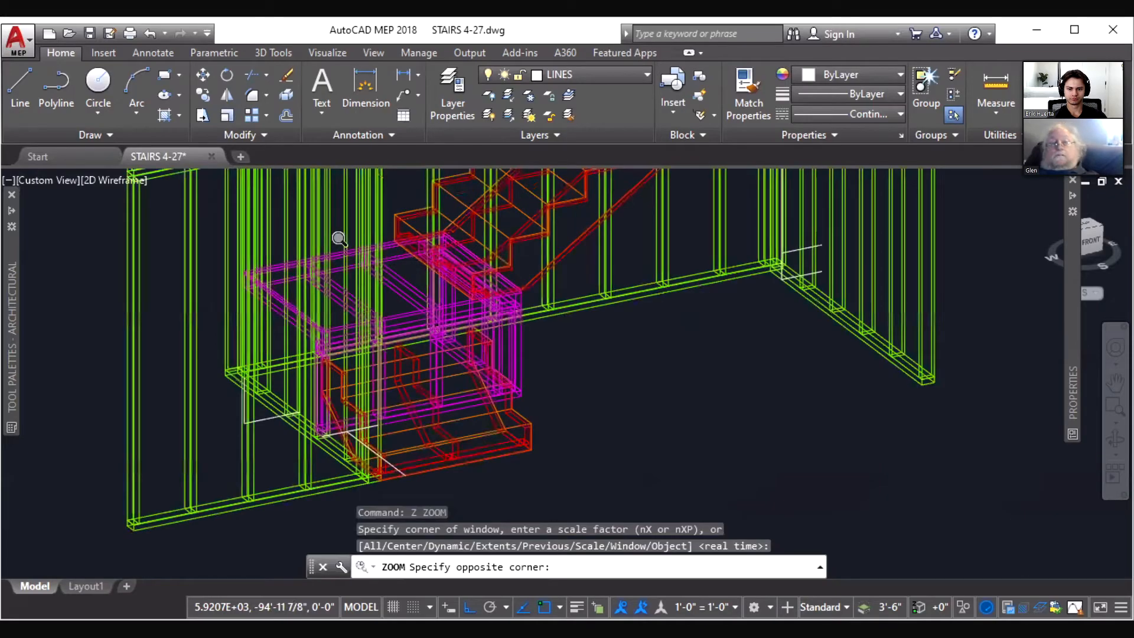
click(338, 238)
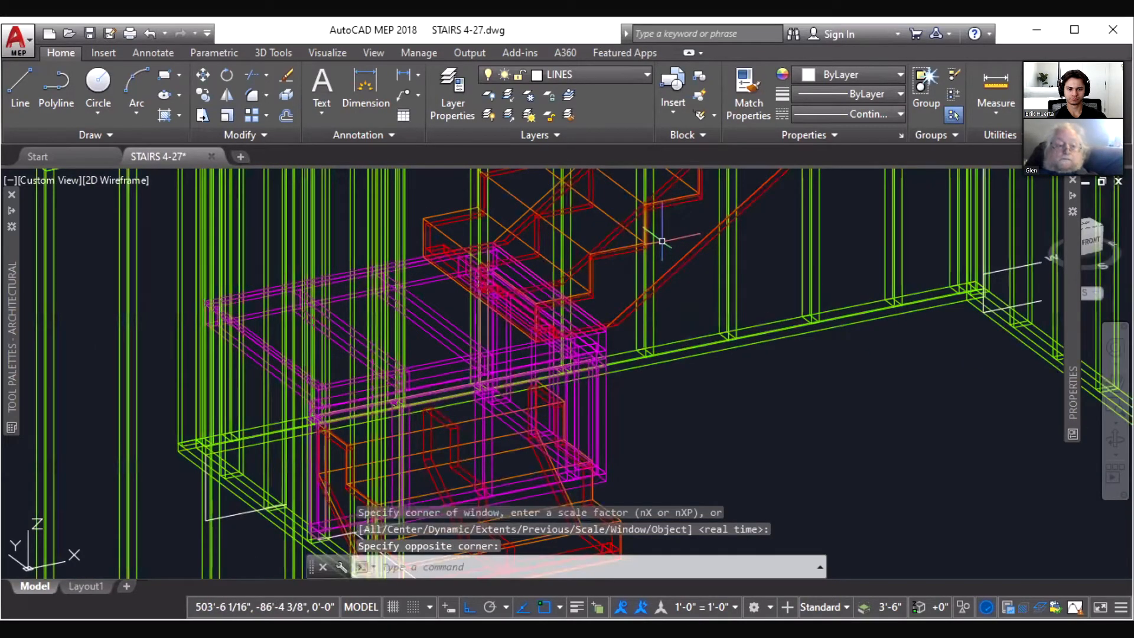
text(z)
key(Return)
click(547, 271)
scroll(550, 275, up, 1)
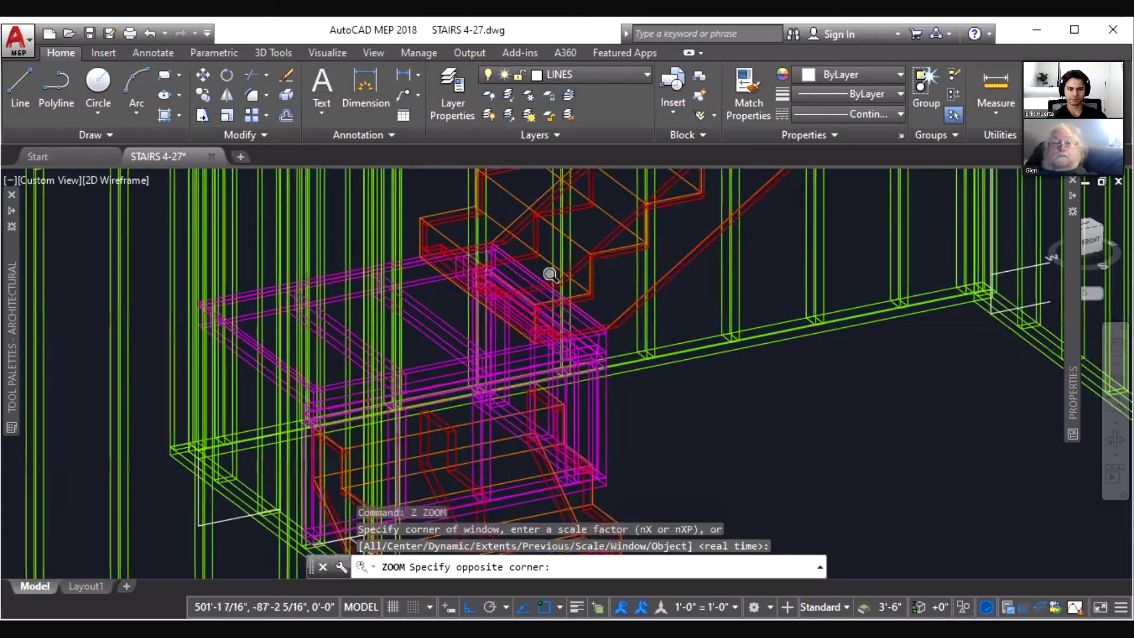
click(554, 254)
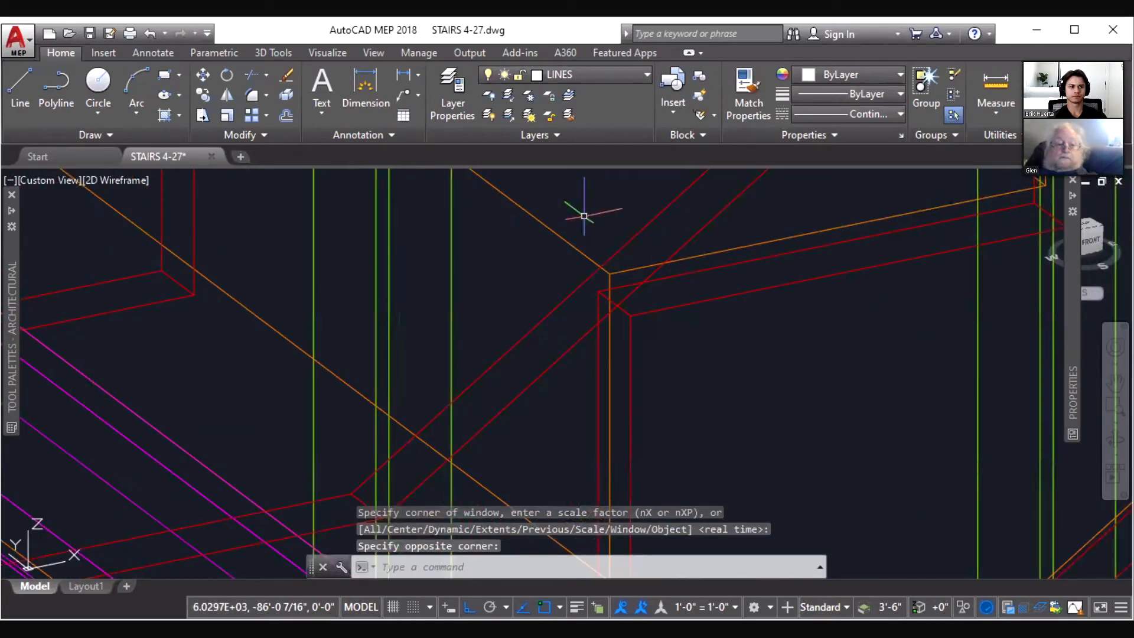
text(e)
key(Return)
click(553, 229)
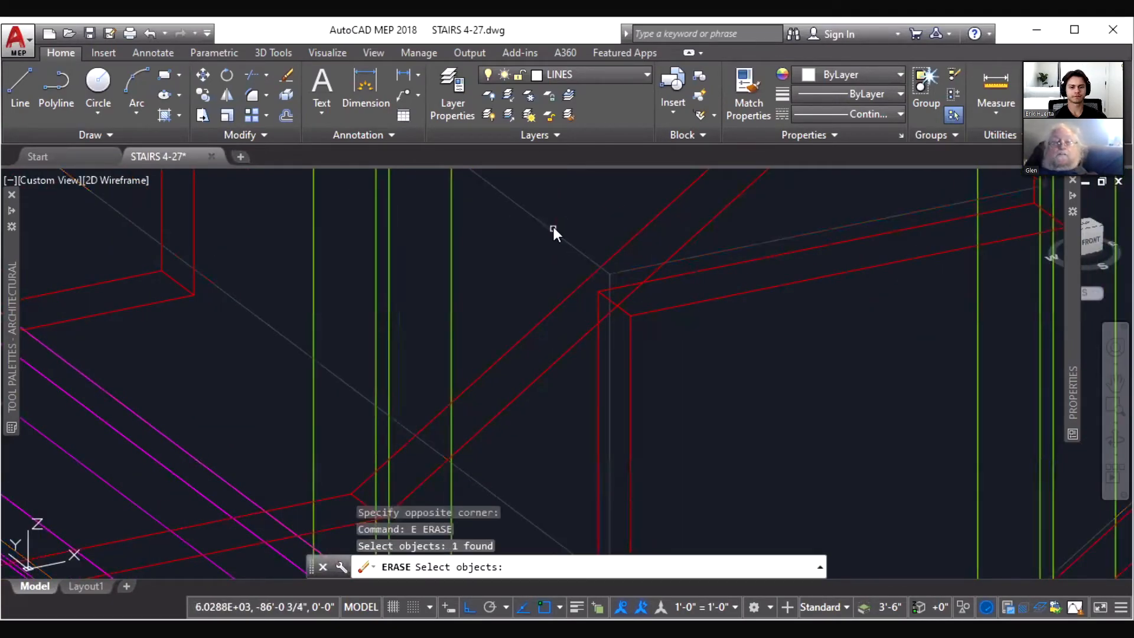
right_click(578, 388)
Examine how the foot of the lower flight's stringers meets the bottom plate at the corner of the stairwell wall
right_click(579, 388)
click(586, 384)
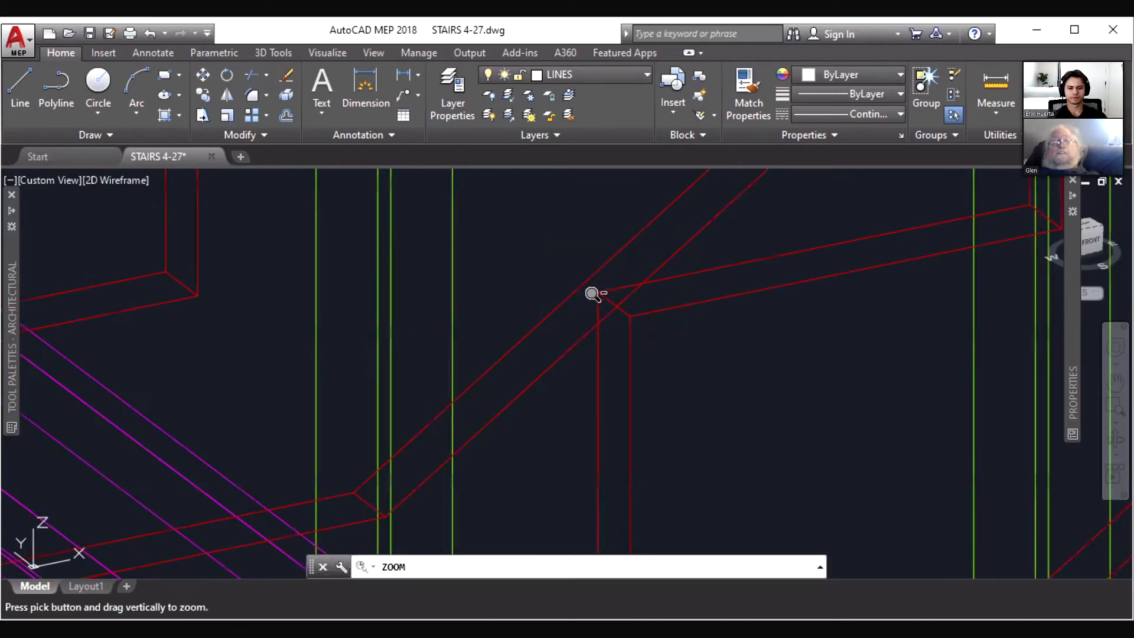
drag(593, 294, 606, 450)
drag(626, 254, 650, 420)
key(Escape)
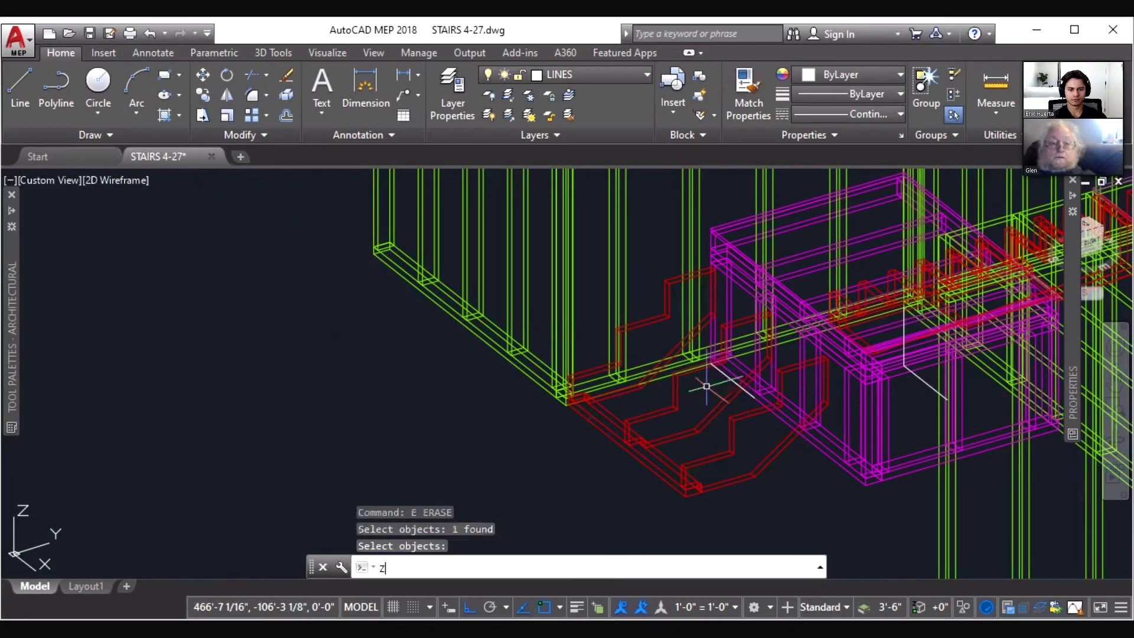
key(Return)
click(551, 402)
scroll(550, 402, up, 2)
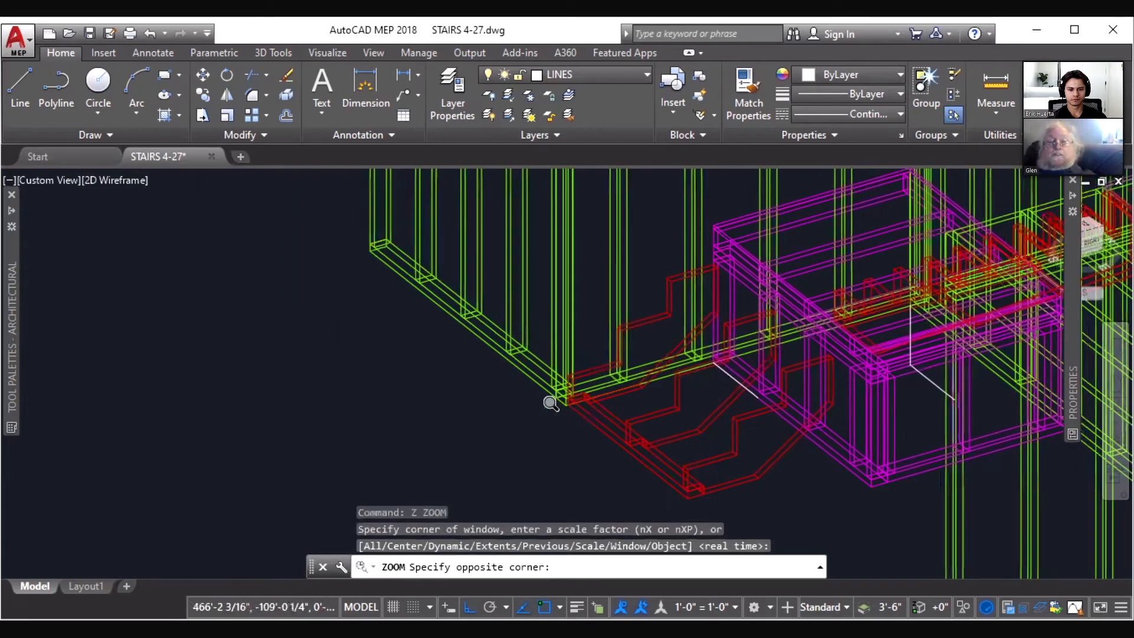
scroll(550, 402, up, 2)
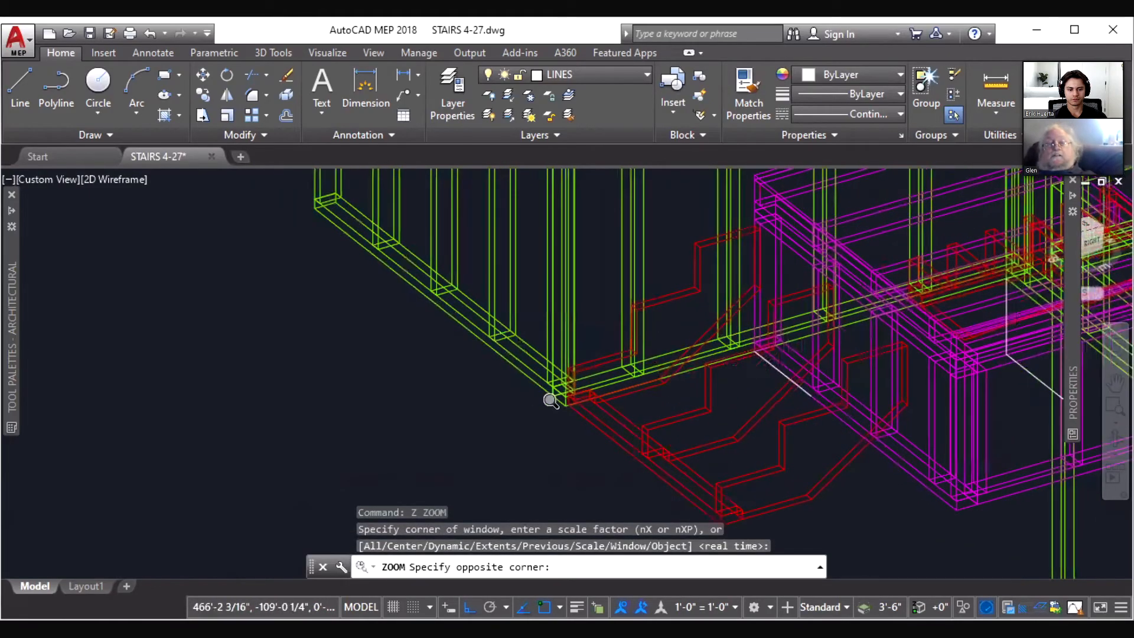
click(575, 398)
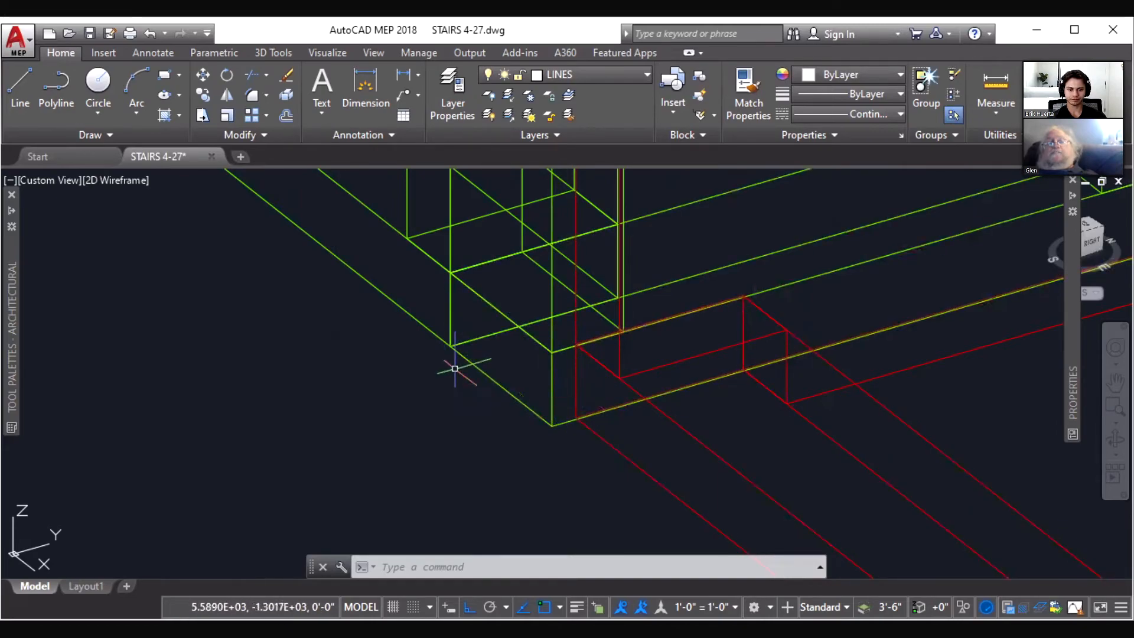
Copy one stringer of the lower flight and one of the upper flight into the empty space beside the stairwell
right_click(426, 385)
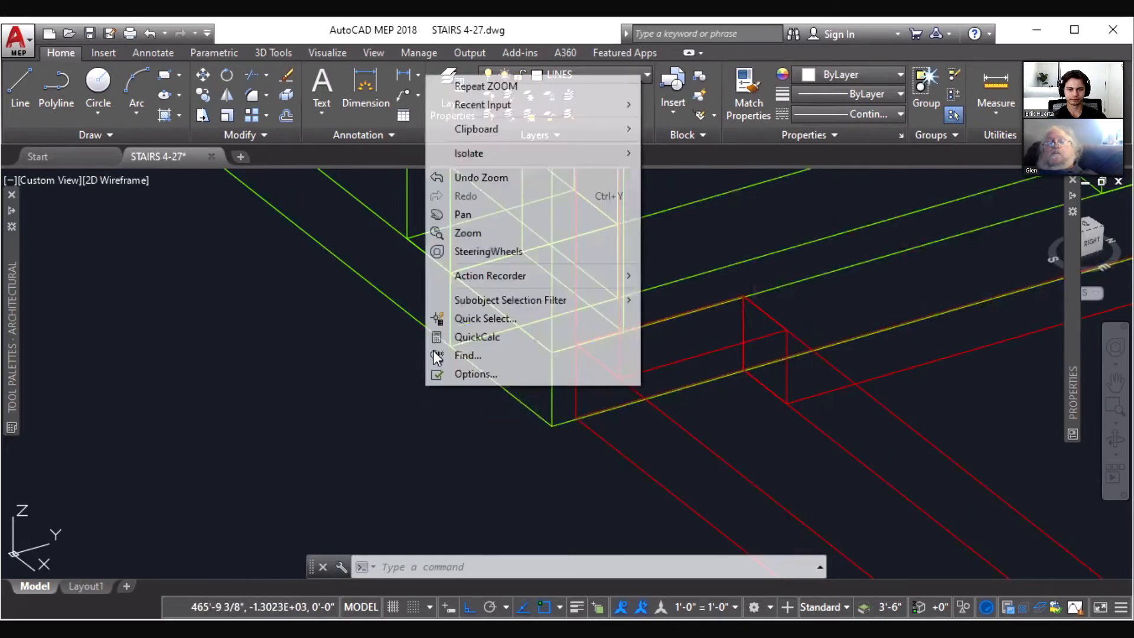
click(464, 235)
drag(464, 235, 462, 373)
key(Escape)
click(465, 299)
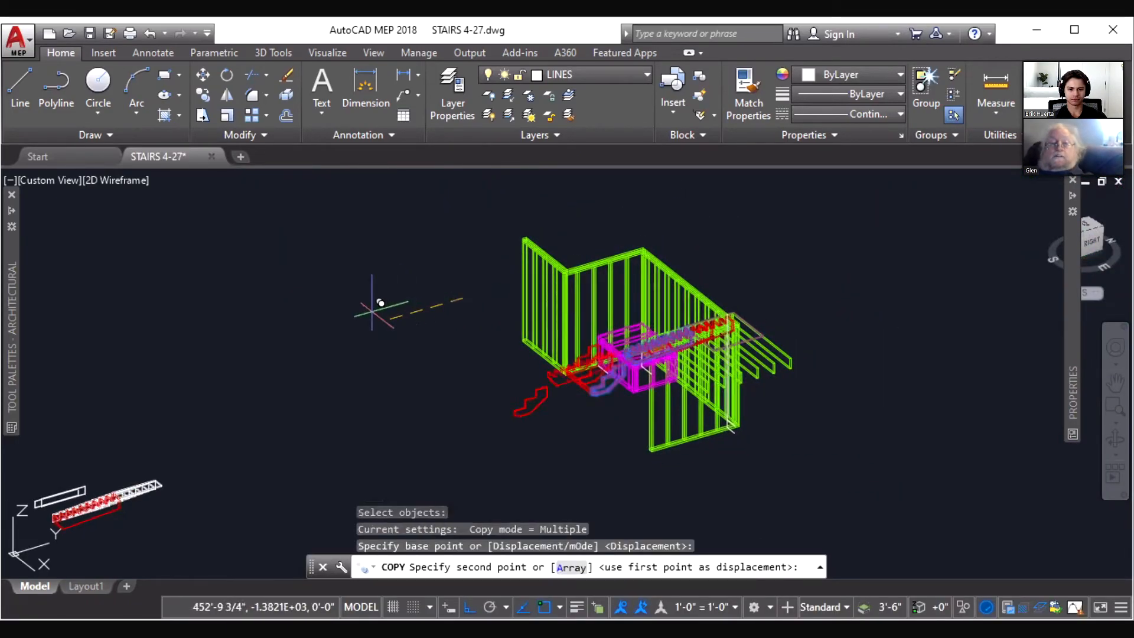
click(269, 322)
key(Escape)
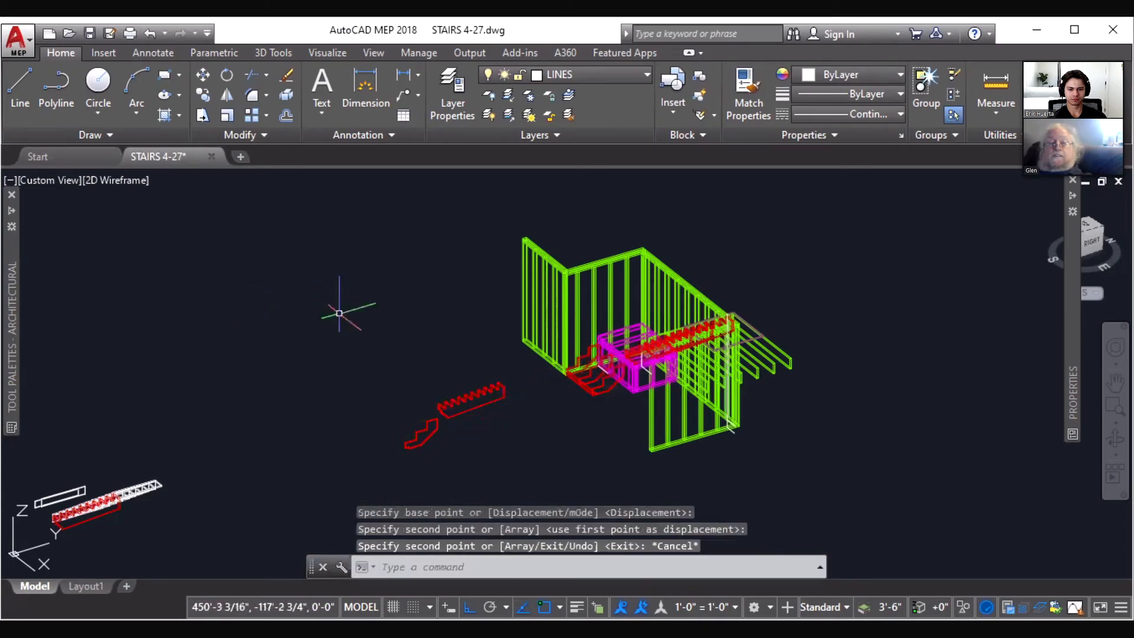
Examine the shapes of the short and long copied stringers in close-up
text(z)
key(Return)
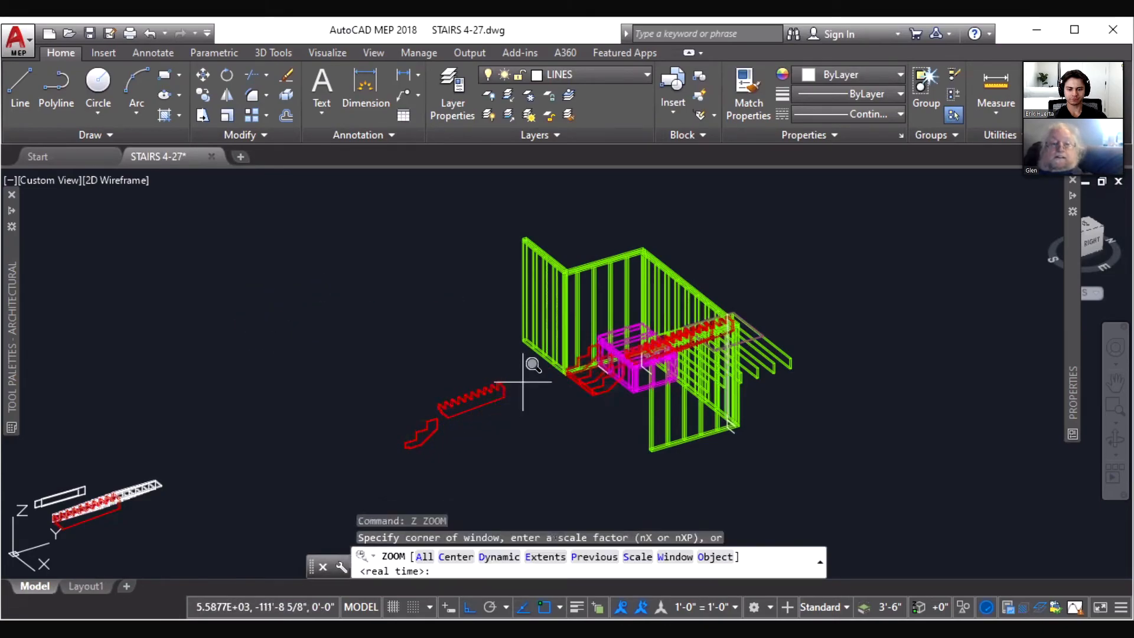
click(522, 373)
click(318, 513)
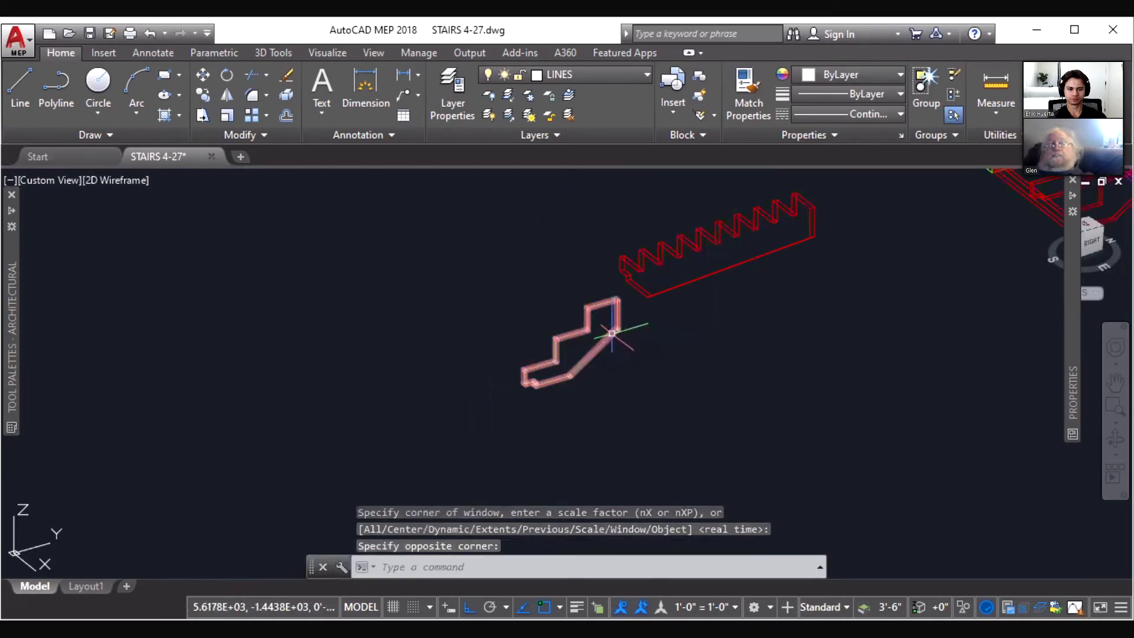
click(650, 295)
key(Escape)
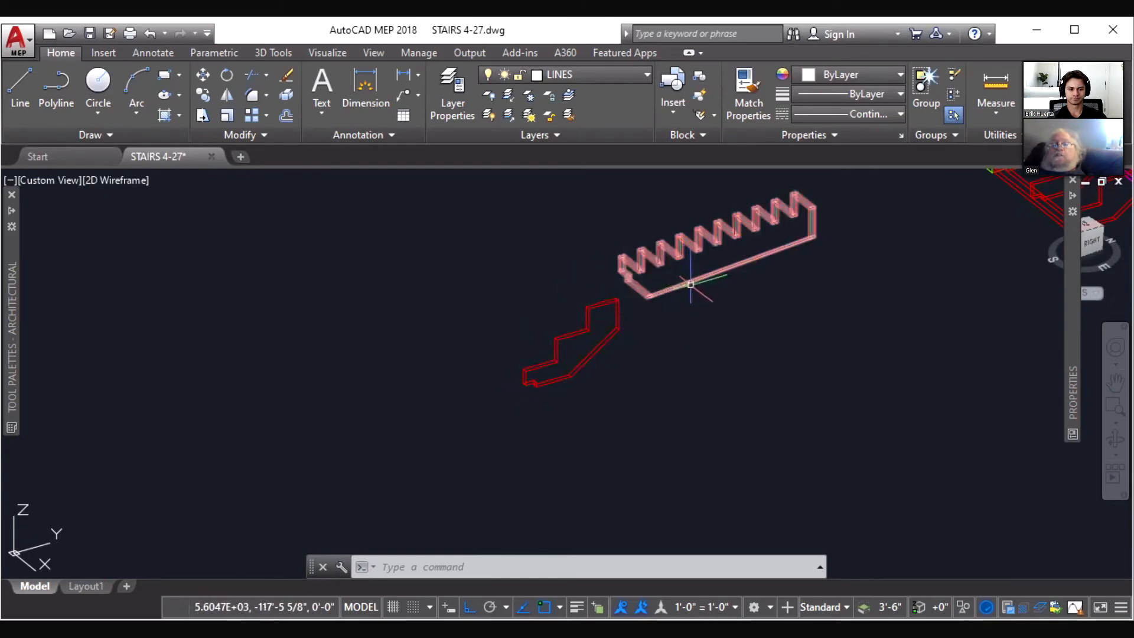
Copy the magenta front corner post of the landing frame into the empty space next to the copied stringers
right_click(680, 329)
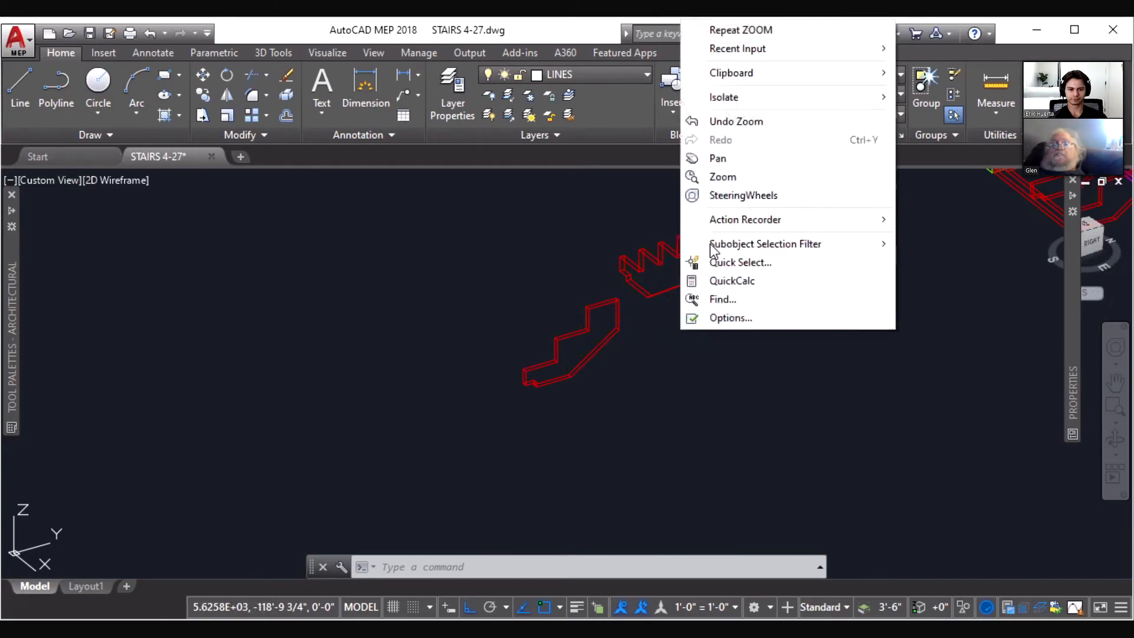
click(725, 176)
drag(713, 231, 720, 367)
key(Escape)
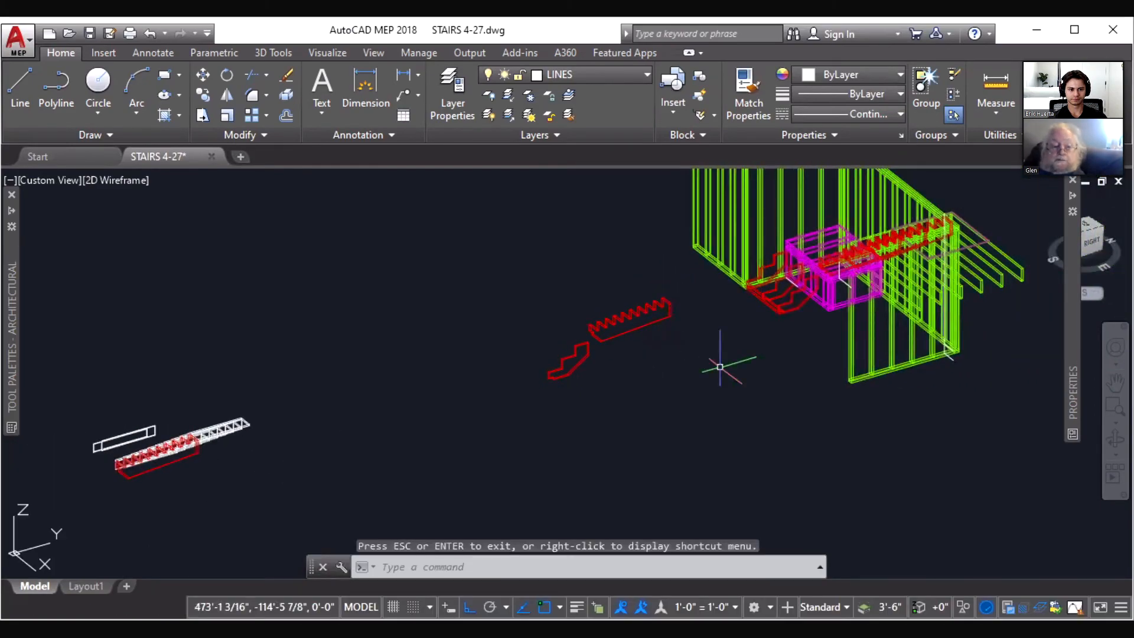
text(cp)
key(Return)
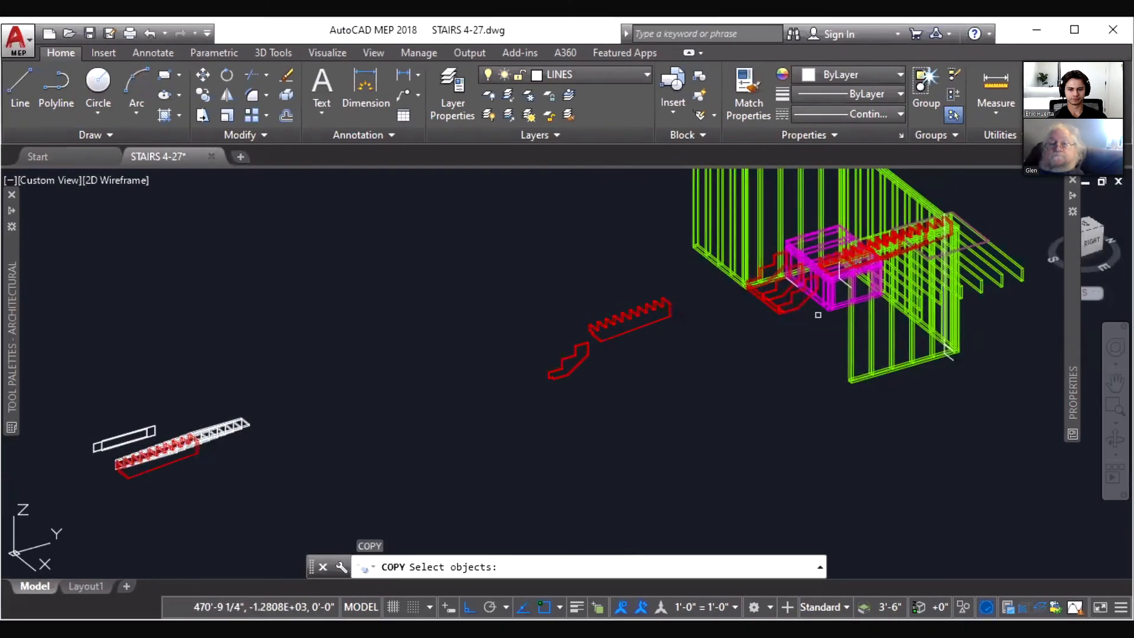
click(829, 296)
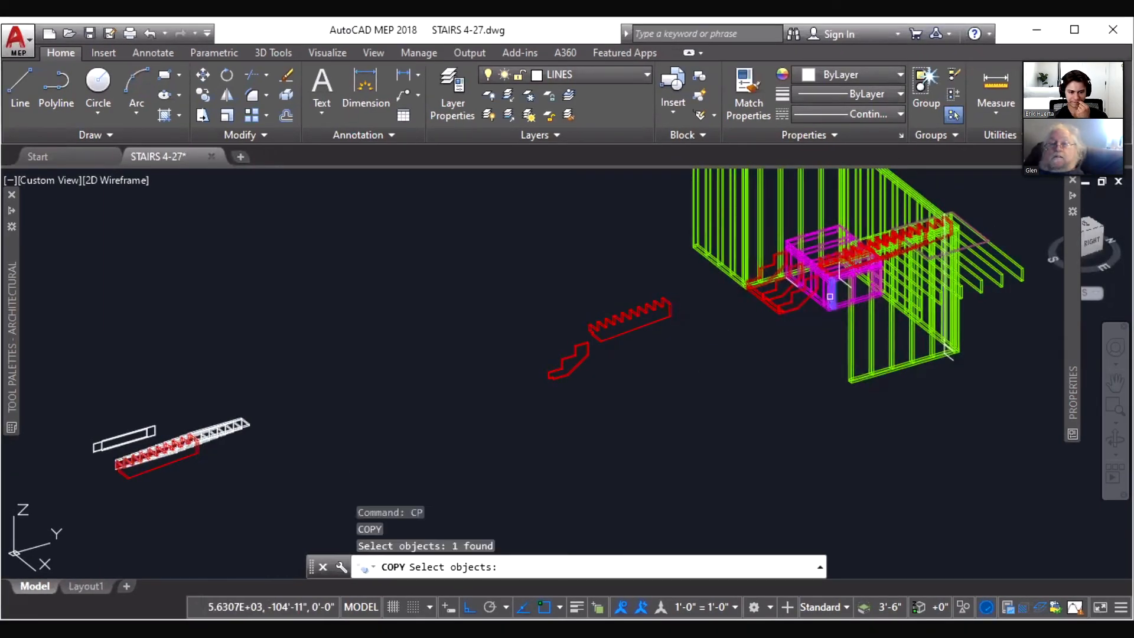
key(Return)
click(820, 334)
click(691, 370)
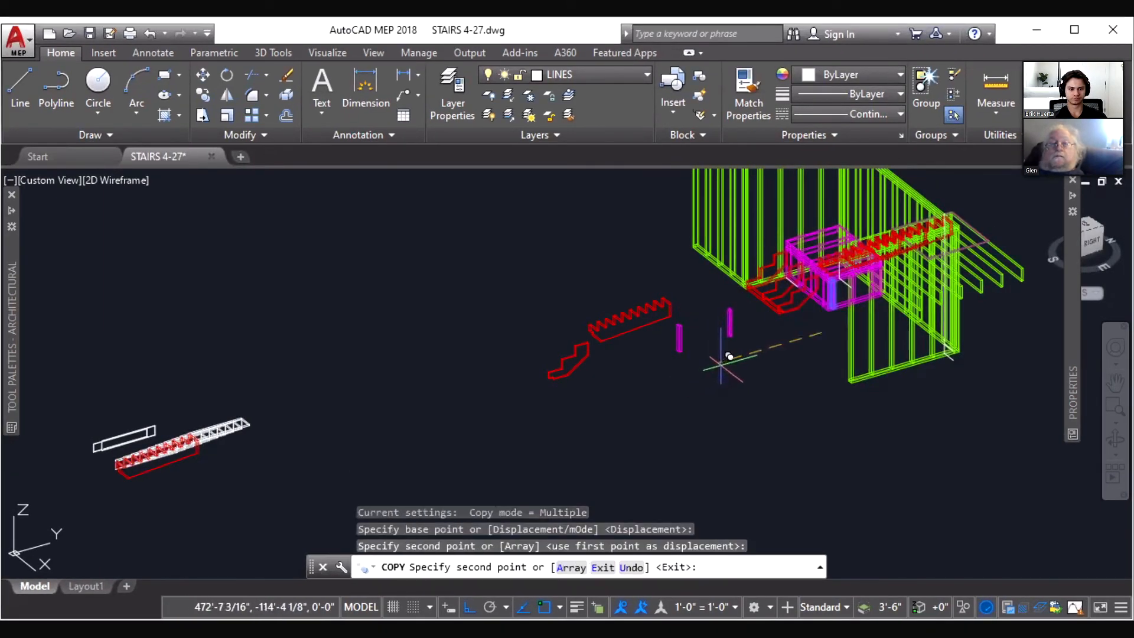
key(Escape)
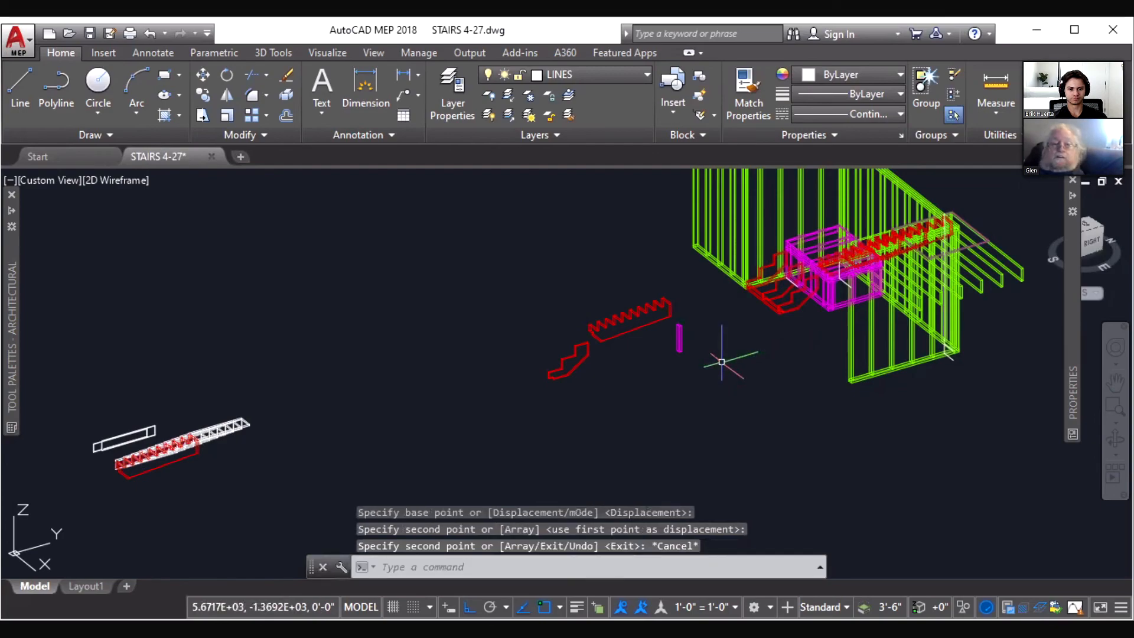
Examine the copied landing post beside the copied stringers, in close-up and together with the whole stairwell
text(z)
key(Return)
click(710, 372)
click(569, 255)
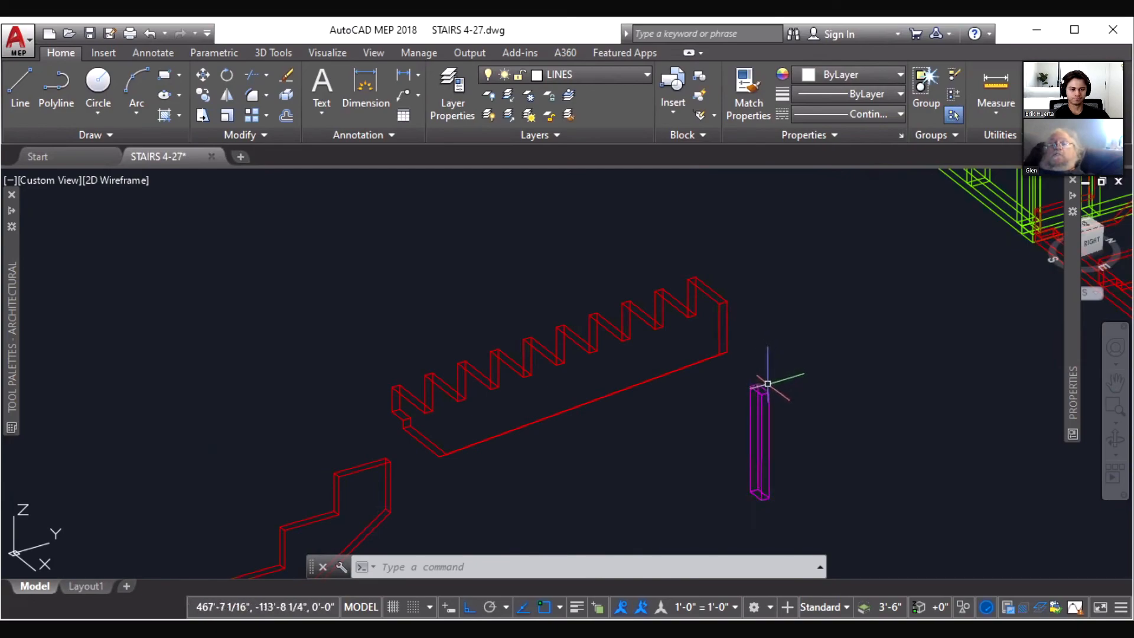
click(680, 403)
key(Escape)
right_click(681, 404)
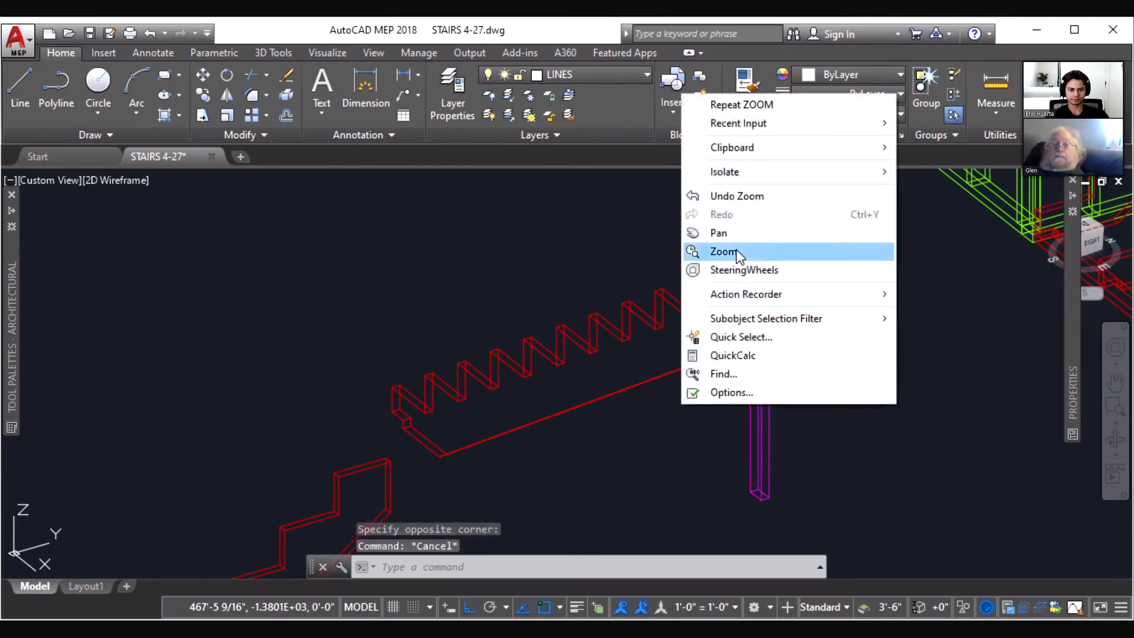
click(736, 248)
mouse_move(735, 249)
mouse_down()
mouse_move(693, 408)
mouse_move(696, 314)
mouse_move(646, 438)
mouse_move(630, 389)
mouse_up()
key(Escape)
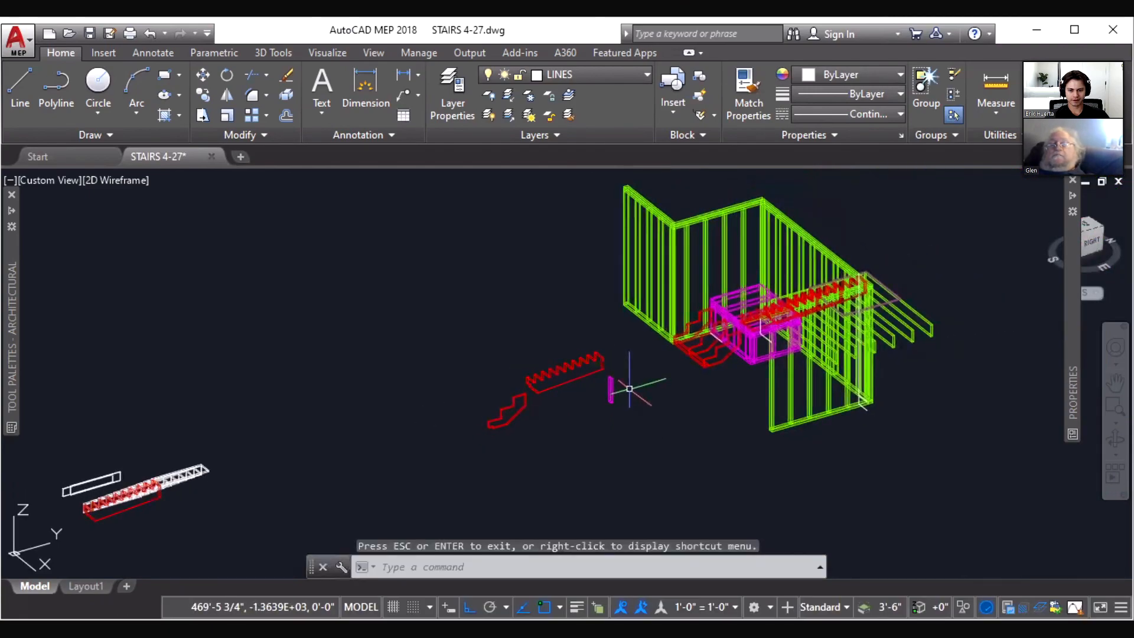